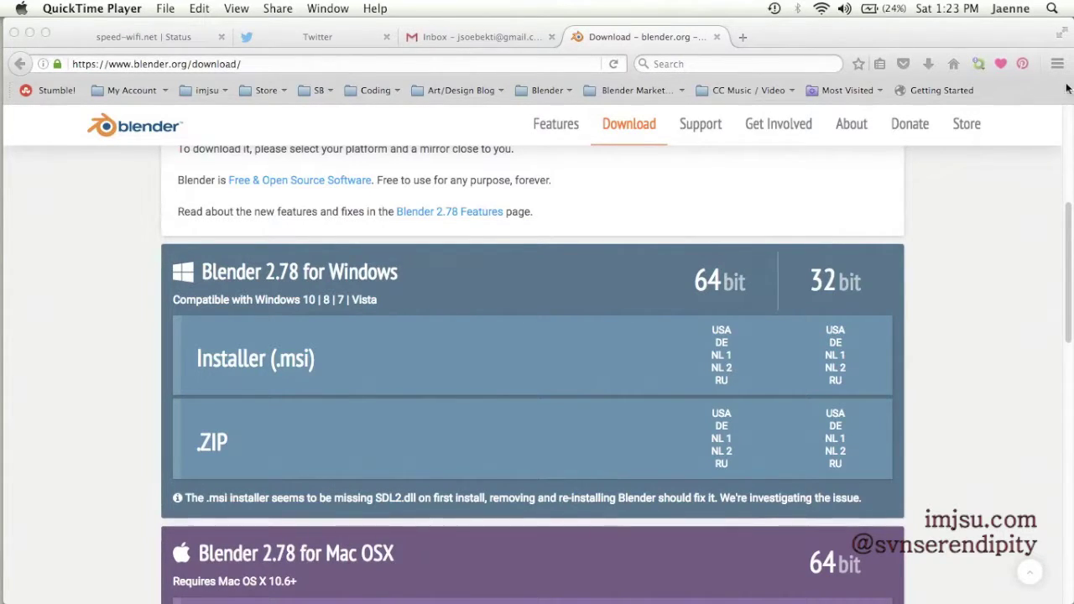
# Launch Blender 2.77 from the Dock so its splash screen opens over the default scene.
pyautogui.scroll(-5, 974, 261)
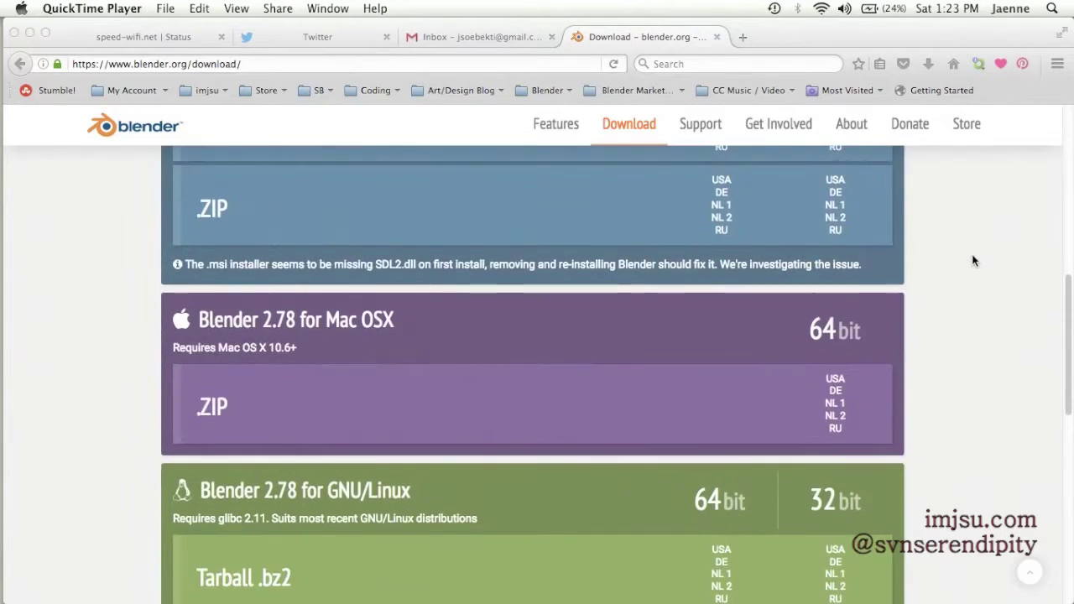
pyautogui.scroll(2, 973, 261)
pyautogui.scroll(2, 972, 254)
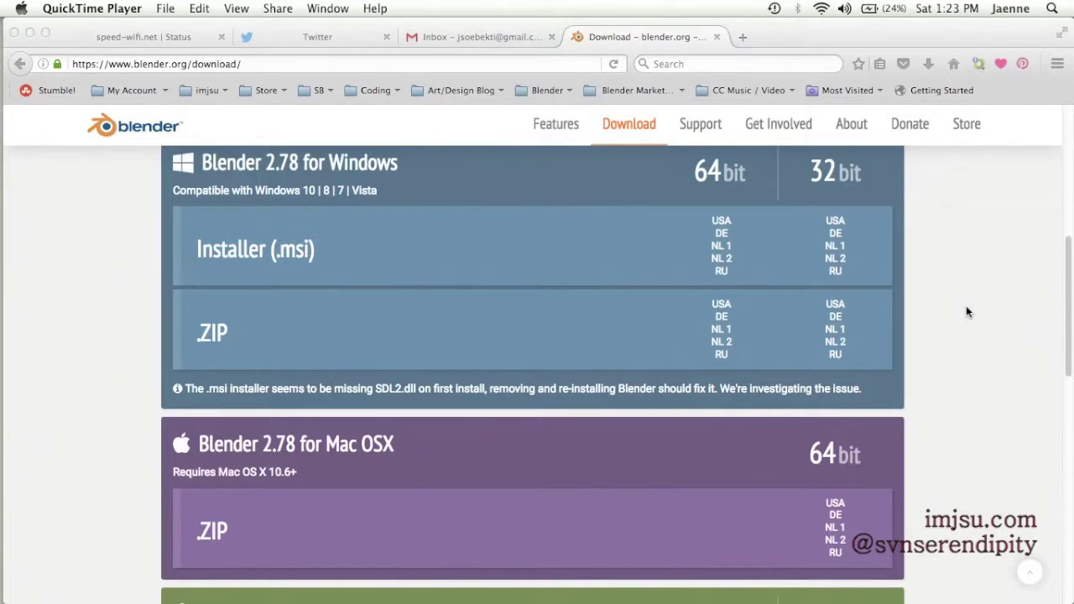
pyautogui.scroll(-4, 966, 312)
pyautogui.scroll(4, 966, 311)
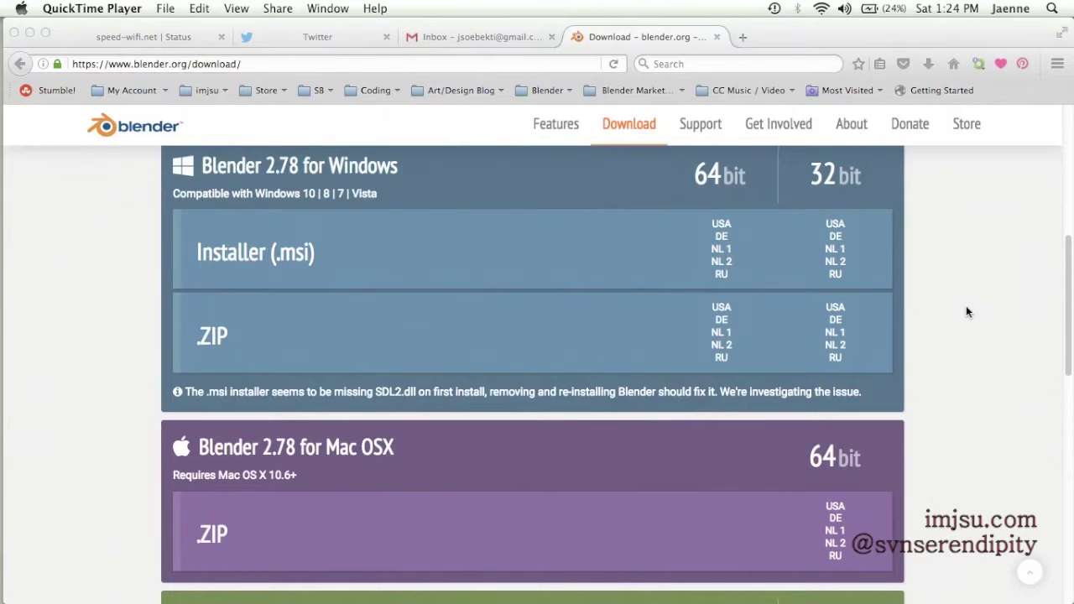
pyautogui.scroll(-5, 966, 311)
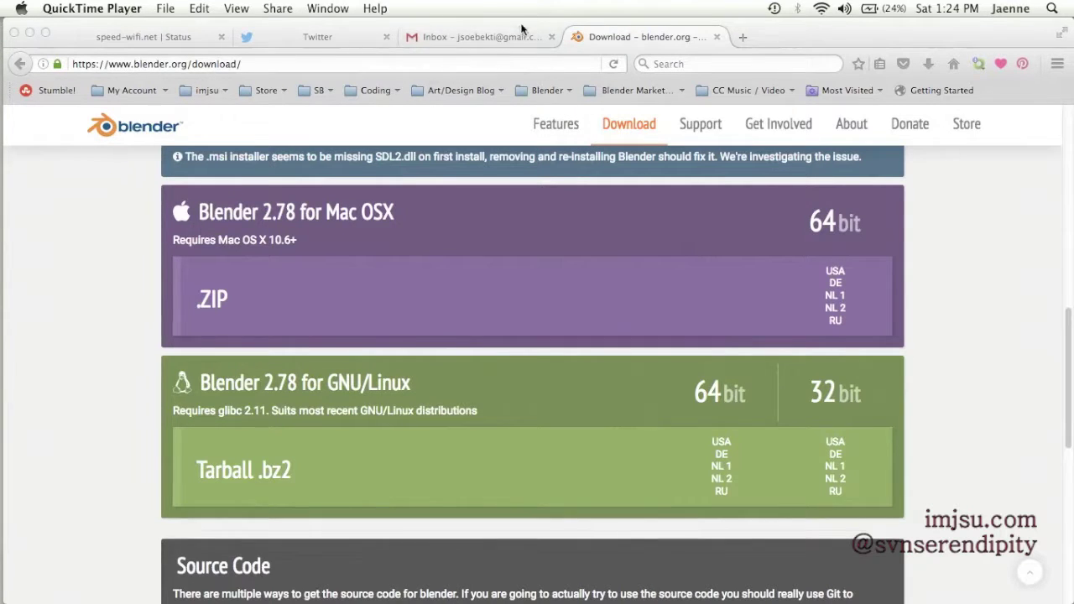
pyautogui.moveTo(3, 297)
pyautogui.click(54, 489)
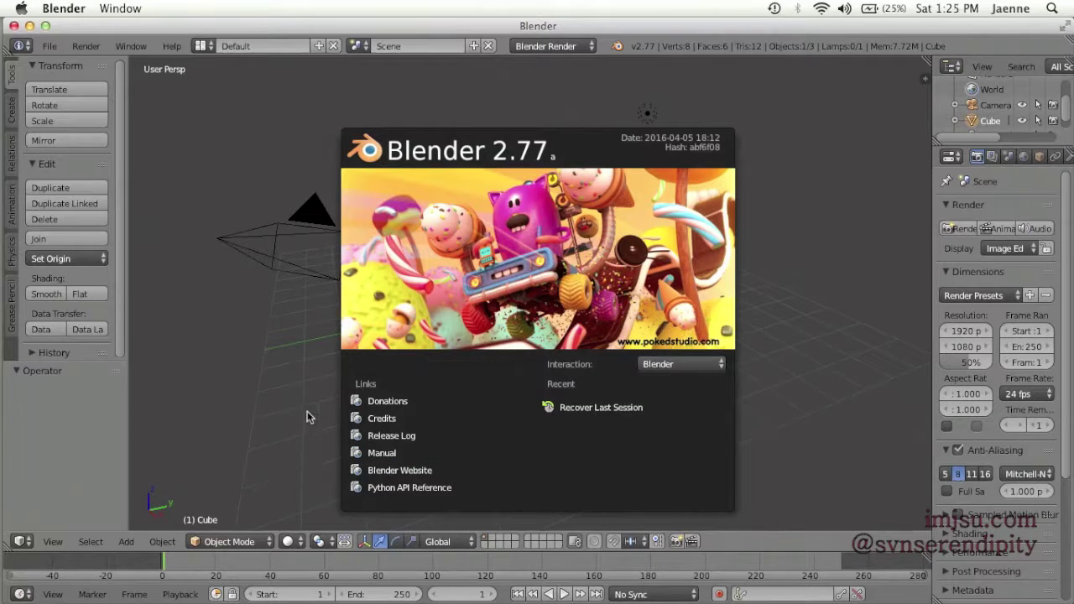
# Close the splash screen, drag the Properties border left, and drag the Outliner border down.
pyautogui.click(264, 403)
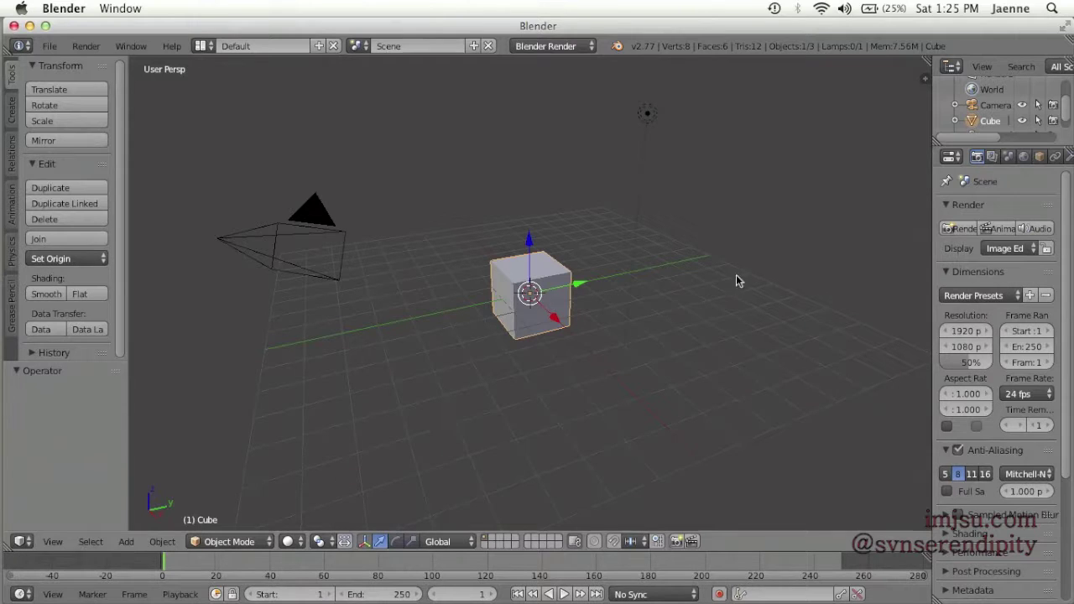
pyautogui.moveTo(930, 180); pyautogui.dragTo(852, 180)
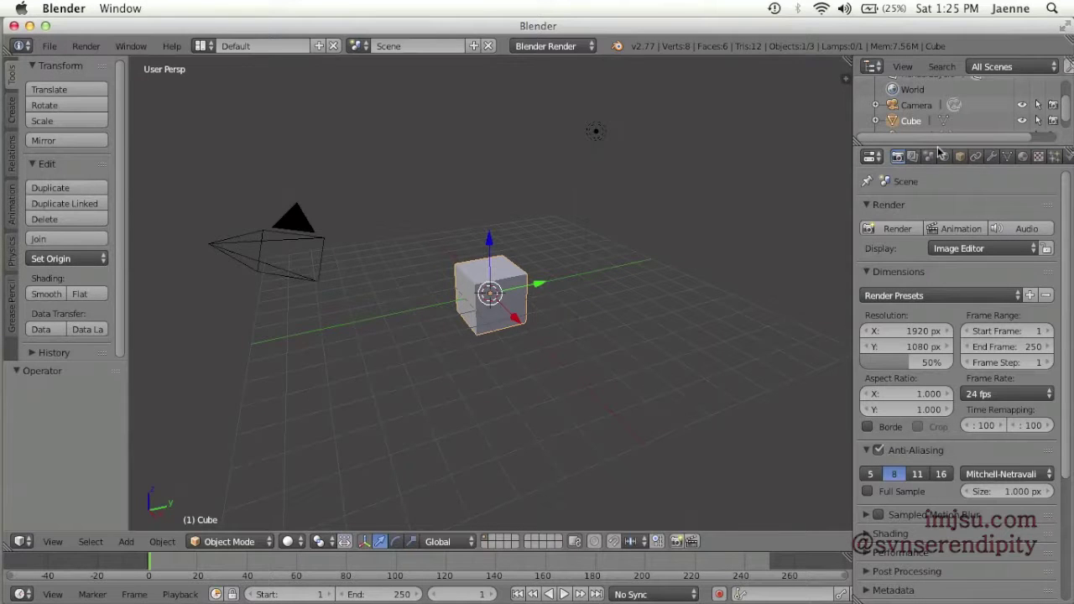
pyautogui.moveTo(938, 147); pyautogui.dragTo(948, 252)
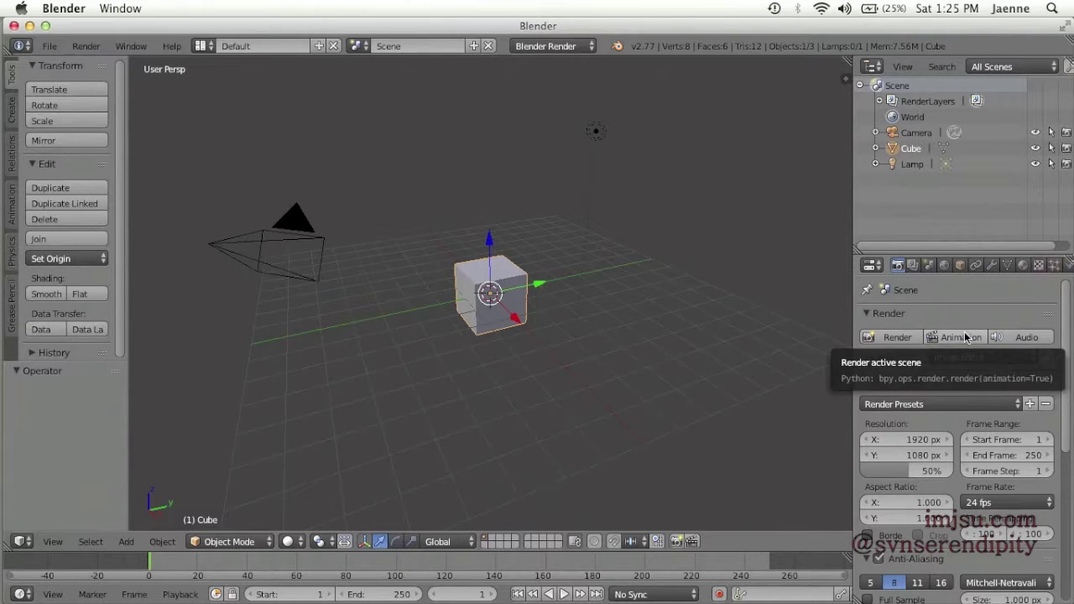
# Keep the area as the Outliner, then hide and re-show the Cube in the viewport.
pyautogui.click(879, 68)
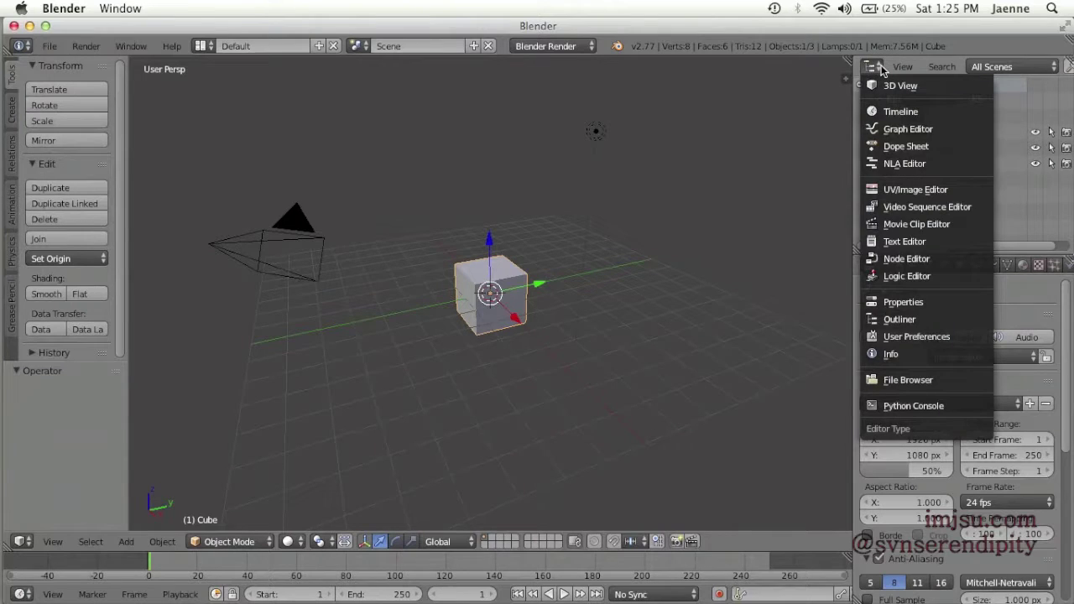
pyautogui.click(894, 323)
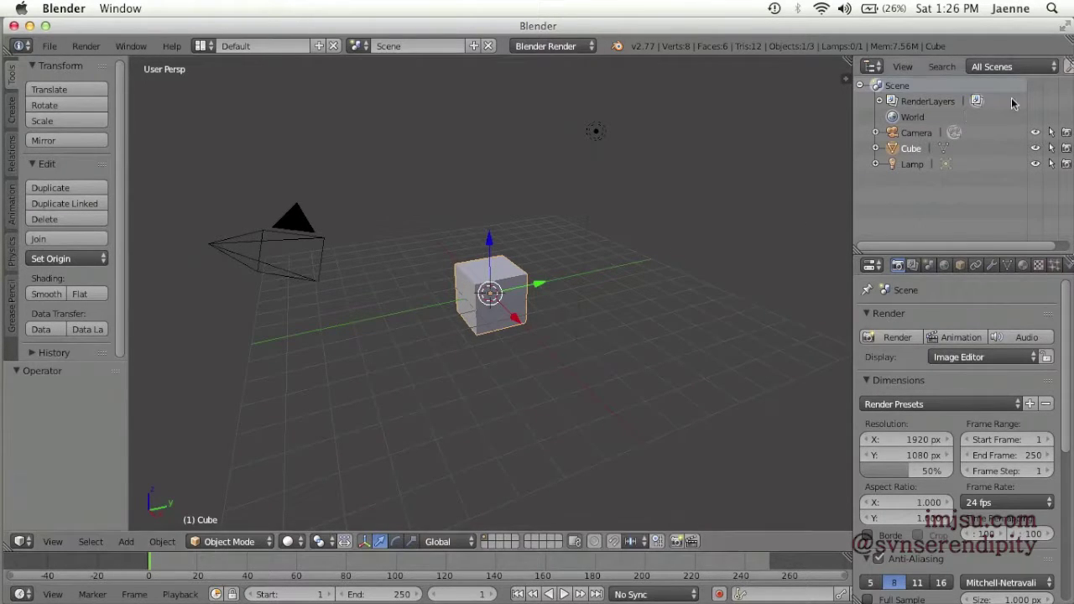
pyautogui.click(1036, 151)
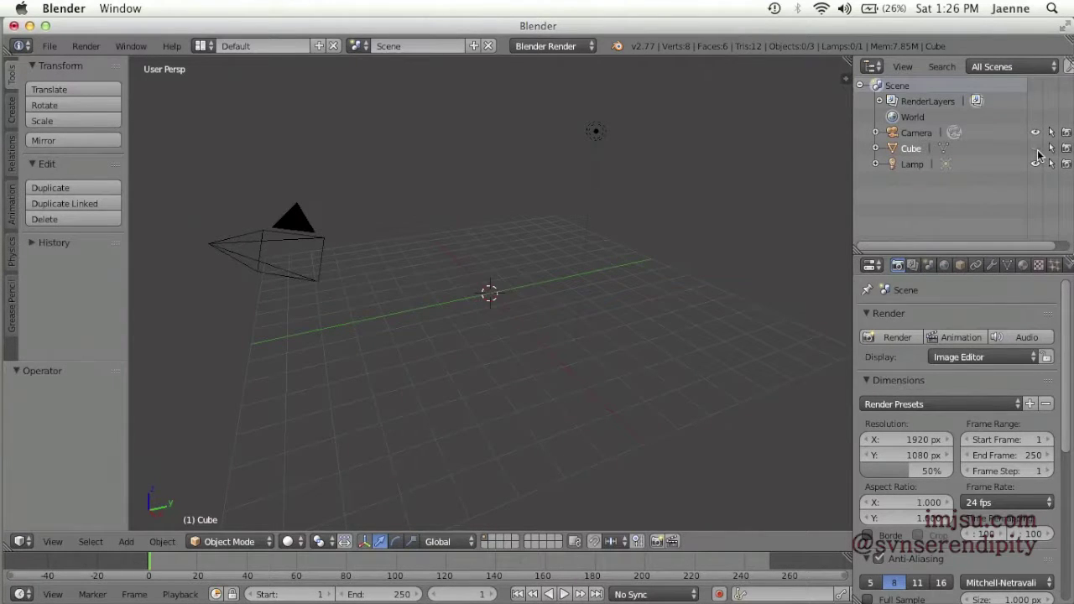
pyautogui.click(1036, 152)
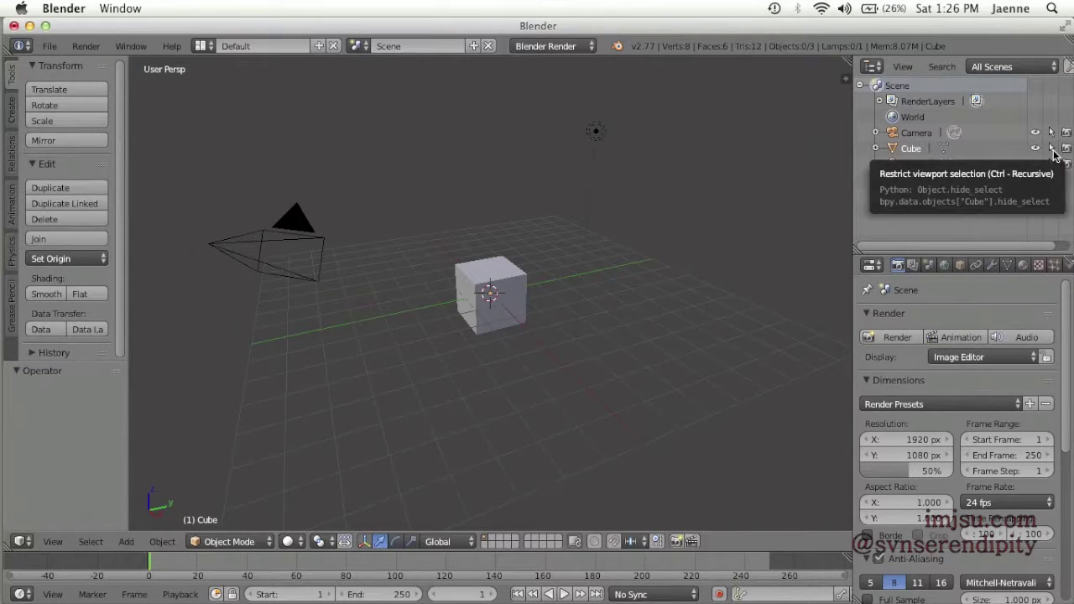
# Turn the Cube's selectability off and back on, then toggle its render visibility.
pyautogui.click(1054, 151)
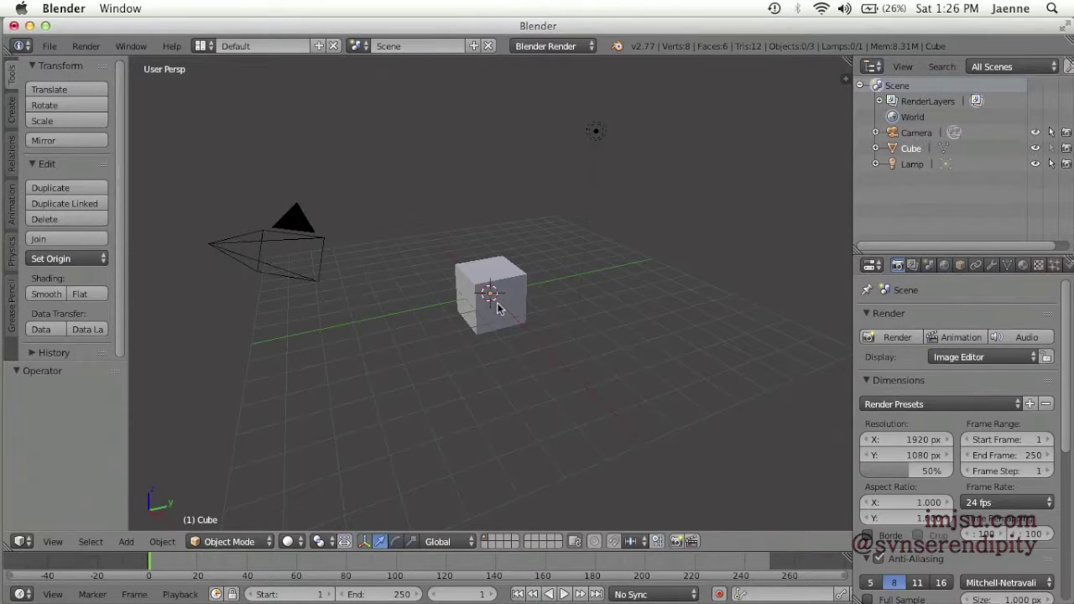
pyautogui.click(1053, 152)
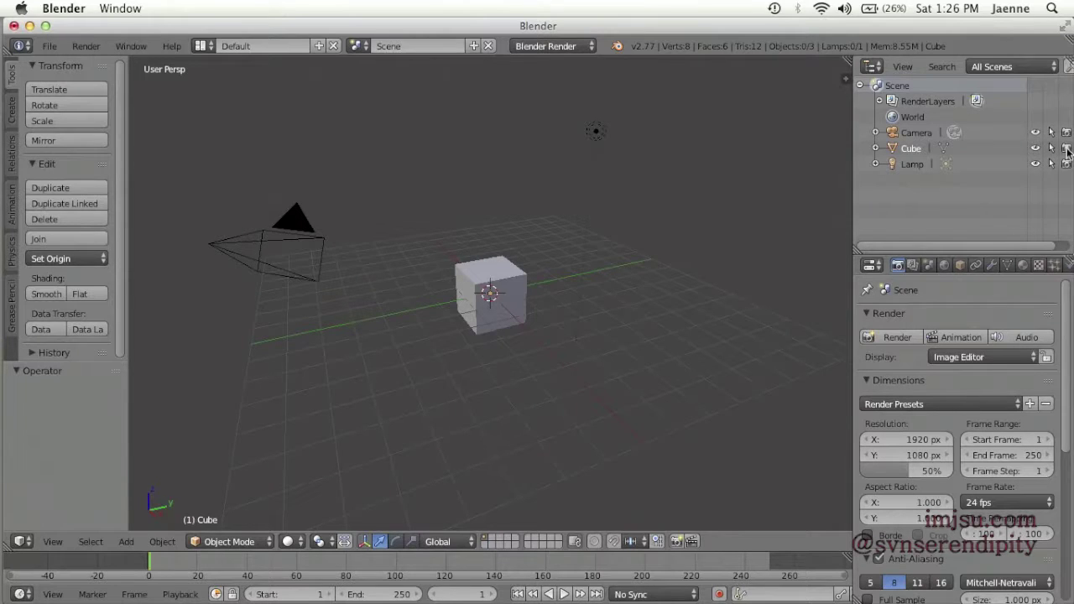
pyautogui.click(1067, 150)
pyautogui.scroll(-3, 969, 313)
pyautogui.scroll(3, 968, 313)
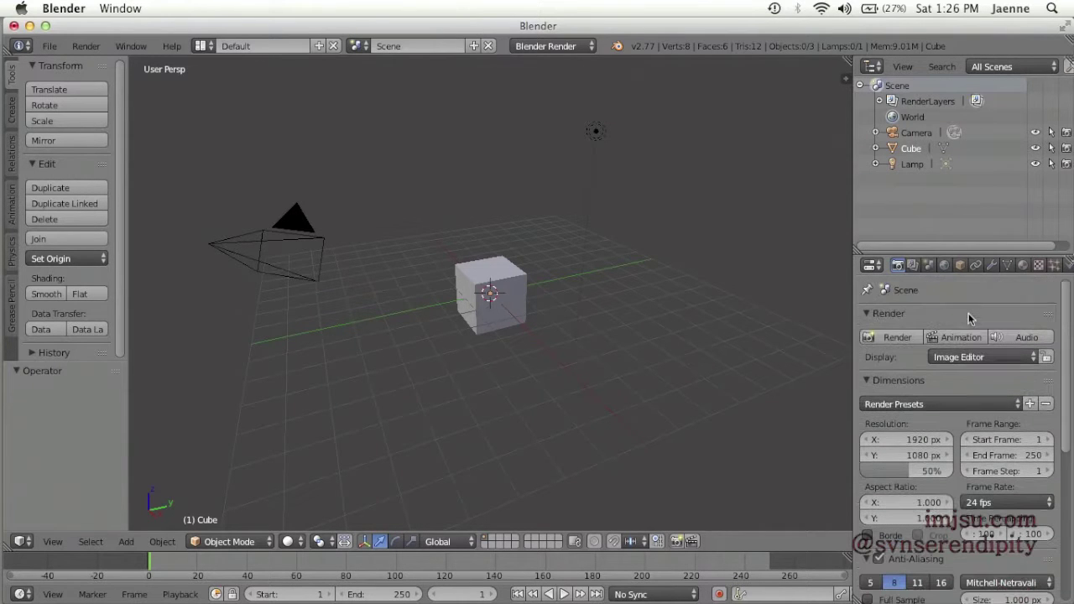
# Keep the Properties editor, select the cube, and go through its Material, Texture and Modifiers tabs.
pyautogui.click(877, 266)
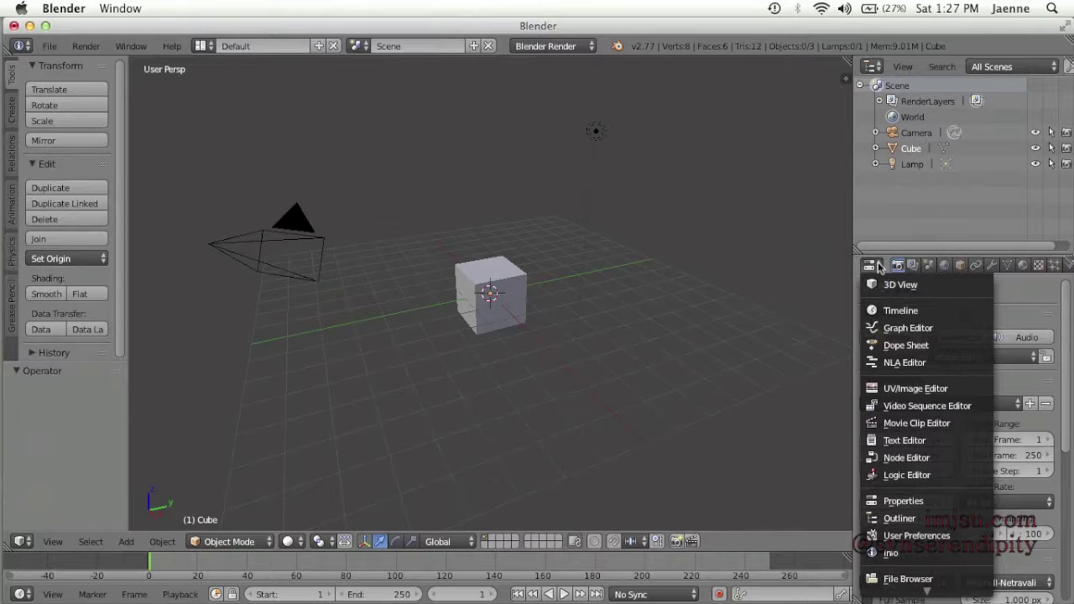
pyautogui.click(894, 502)
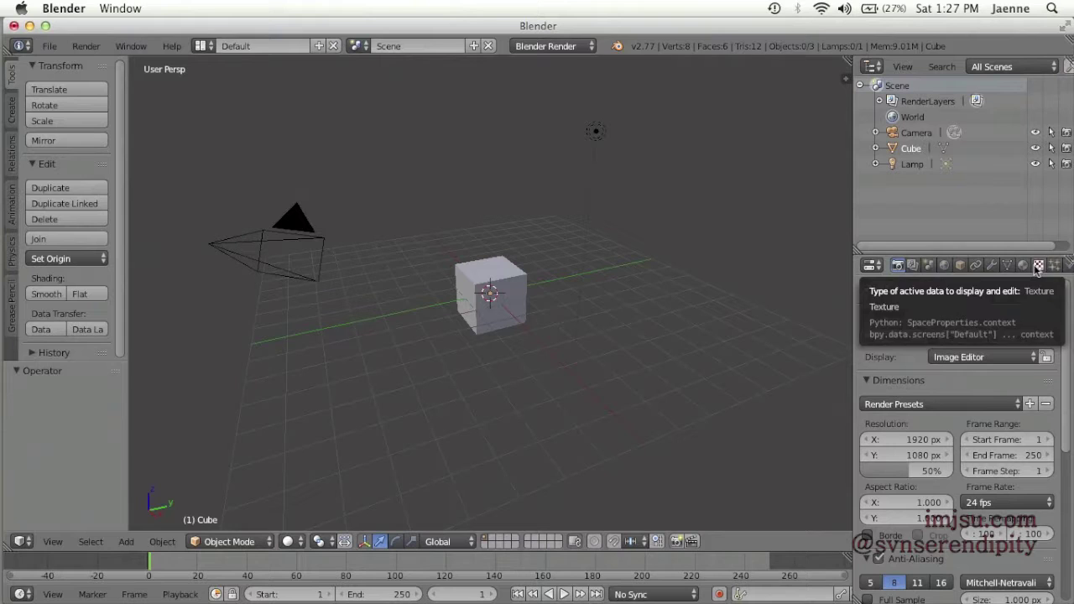
pyautogui.rightClick(499, 325)
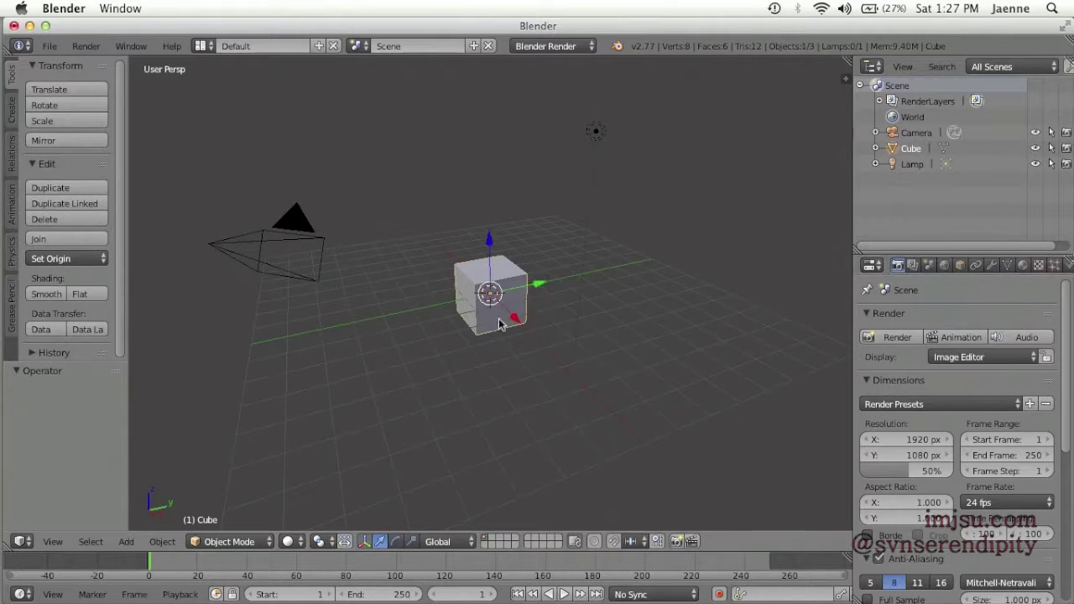
pyautogui.click(1024, 265)
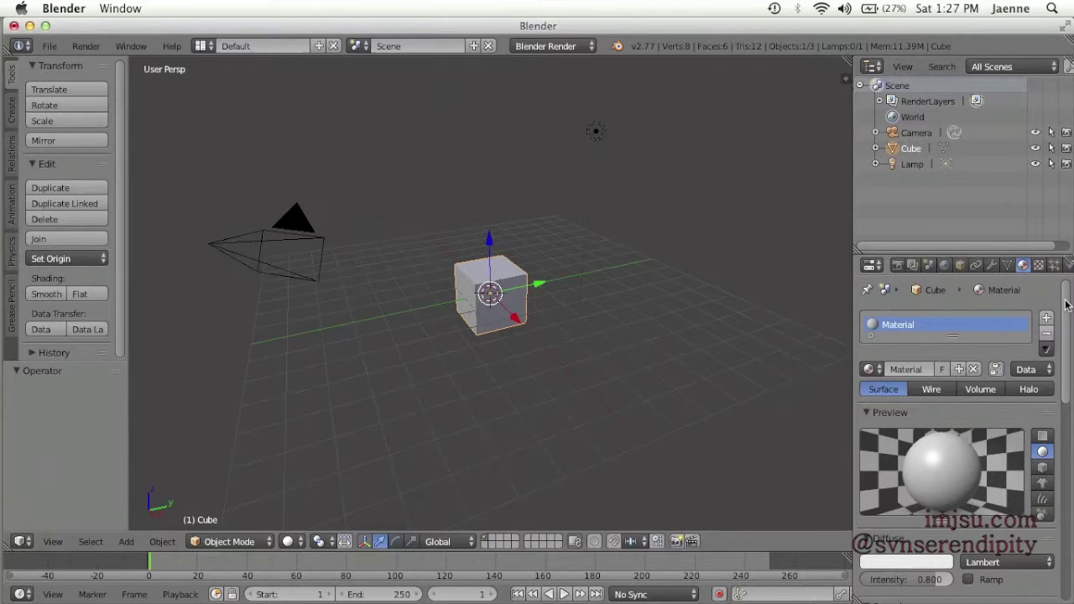
pyautogui.click(1039, 266)
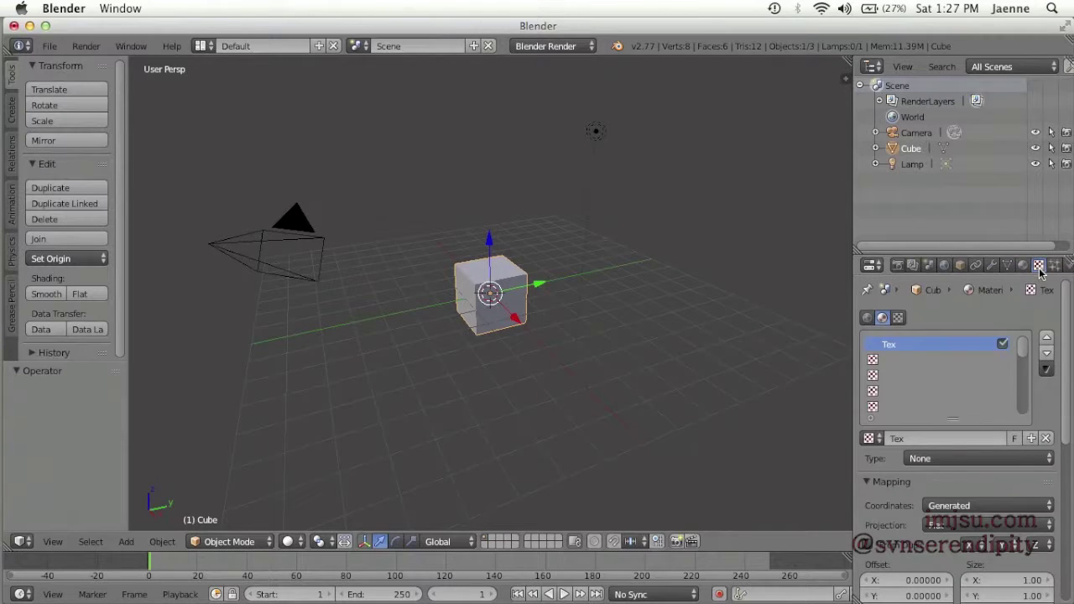
pyautogui.click(992, 266)
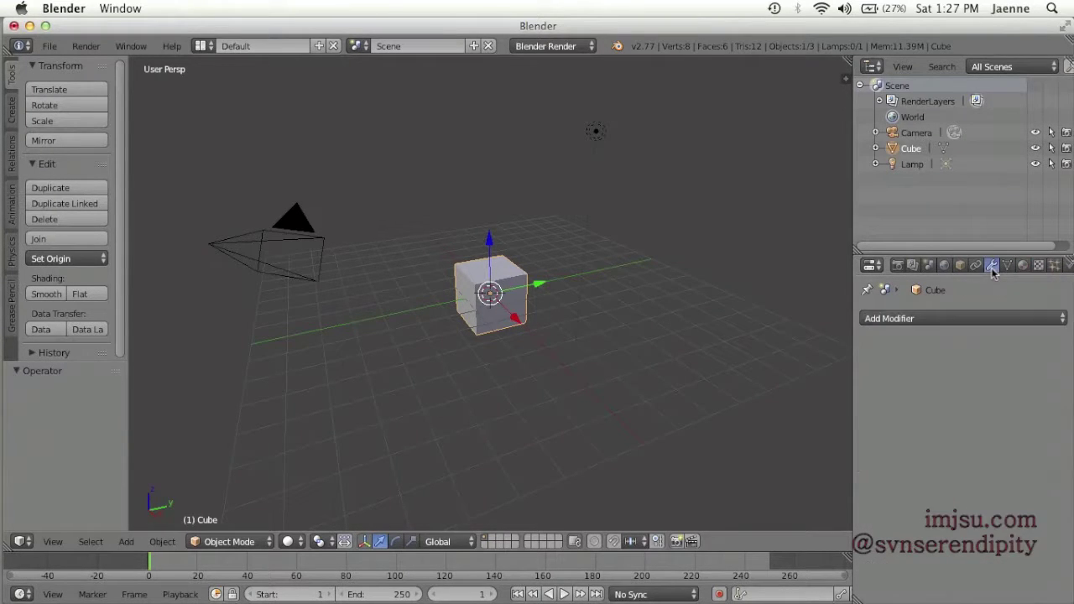
# Add a Bevel modifier to the cube, view its Material tab, then return to render settings.
pyautogui.click(895, 324)
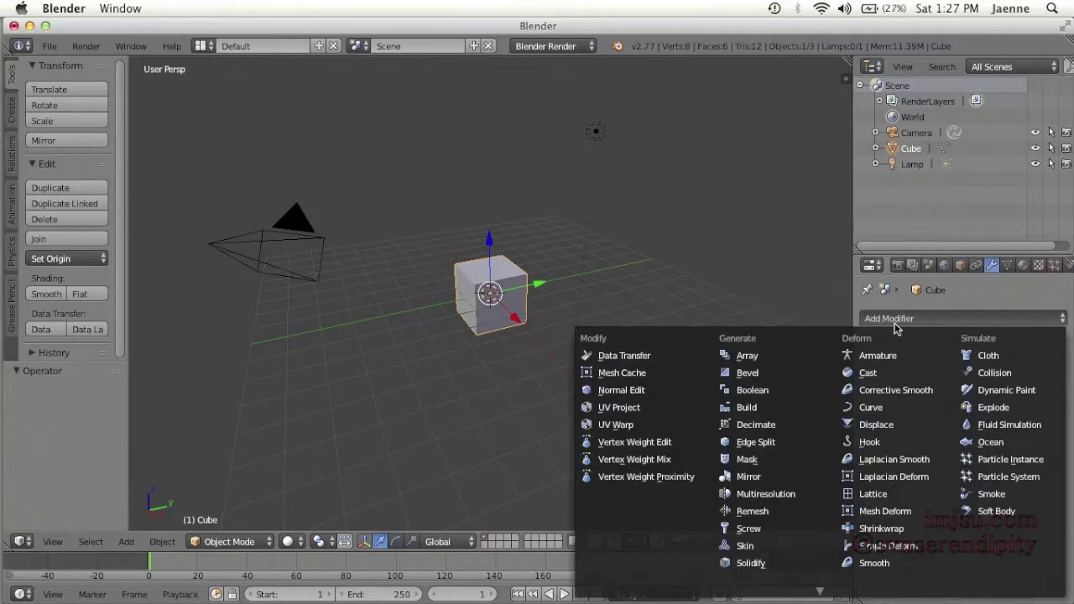
pyautogui.click(750, 373)
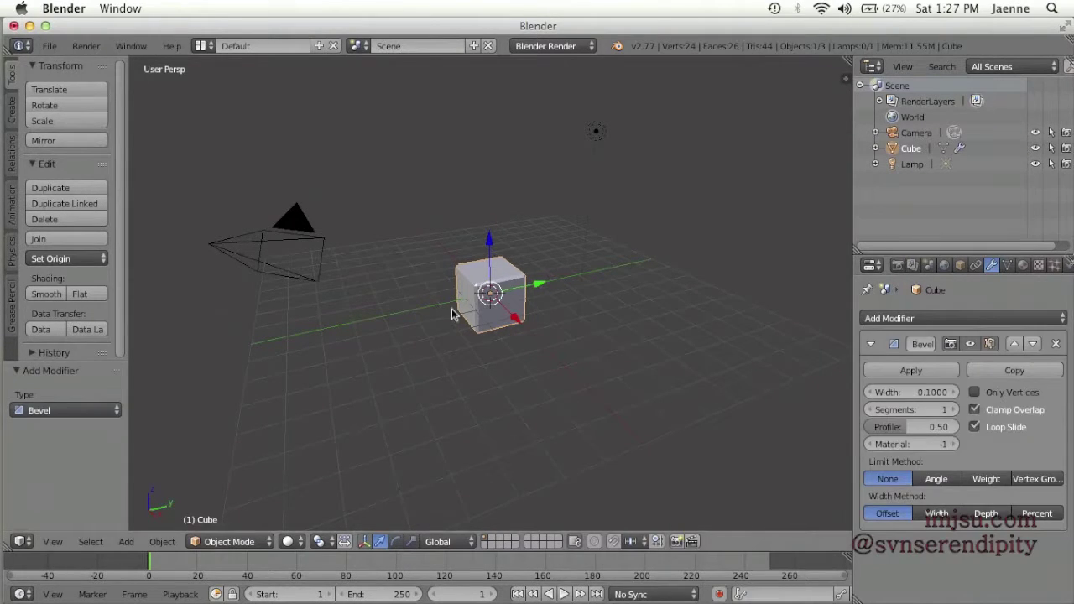
pyautogui.scroll(3, 452, 313)
pyautogui.scroll(-2, 526, 344)
pyautogui.scroll(6, 526, 344)
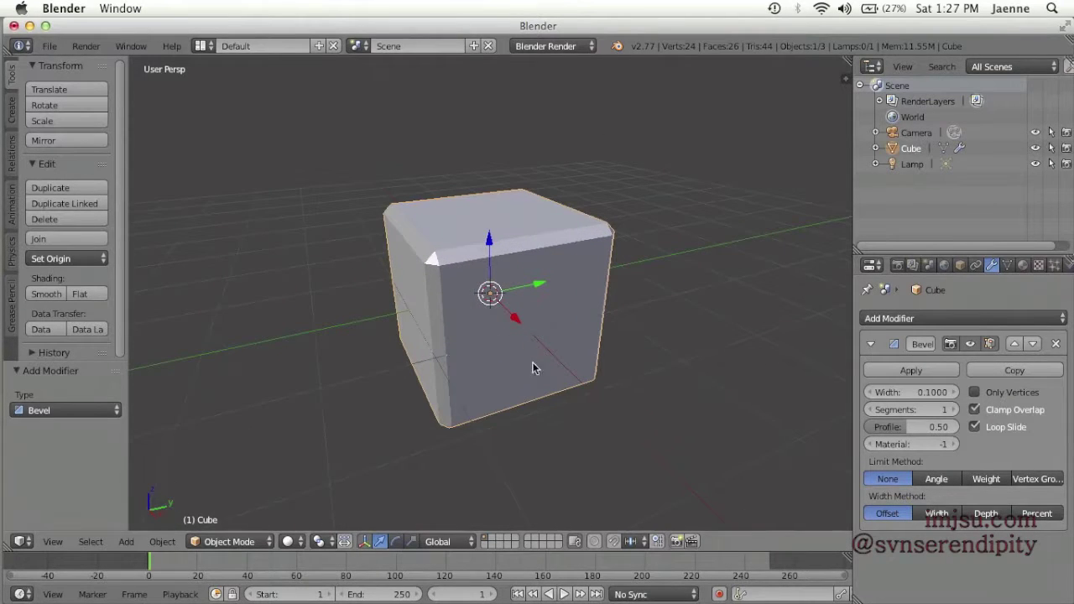
pyautogui.click(1022, 266)
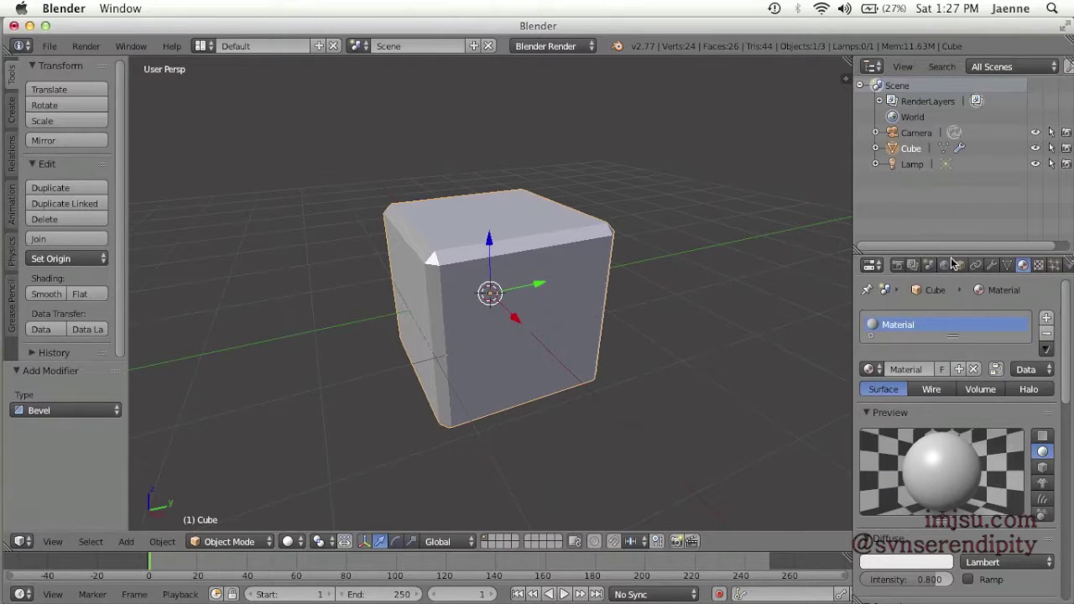
pyautogui.click(897, 265)
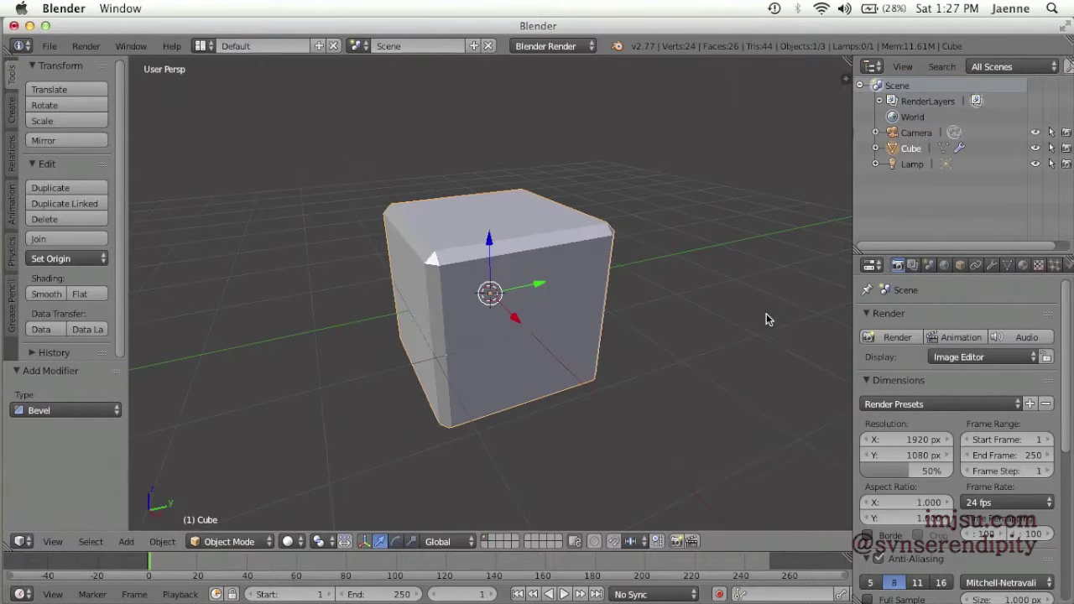
# Open the N sidebar and set the cube's Scale X, Y and Z each to 2.
pyautogui.press('n')
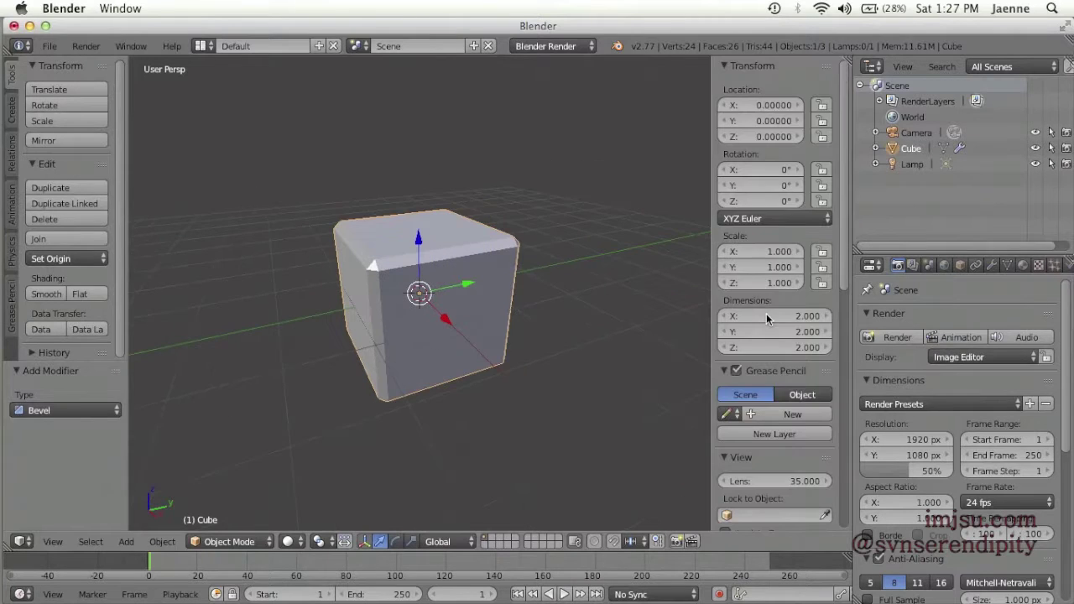
pyautogui.moveTo(840, 197)
pyautogui.mouseDown()
pyautogui.moveTo(827, 417)
pyautogui.moveTo(837, 506)
pyautogui.moveTo(856, 373)
pyautogui.moveTo(849, 155)
pyautogui.mouseUp()
pyautogui.click(774, 253)
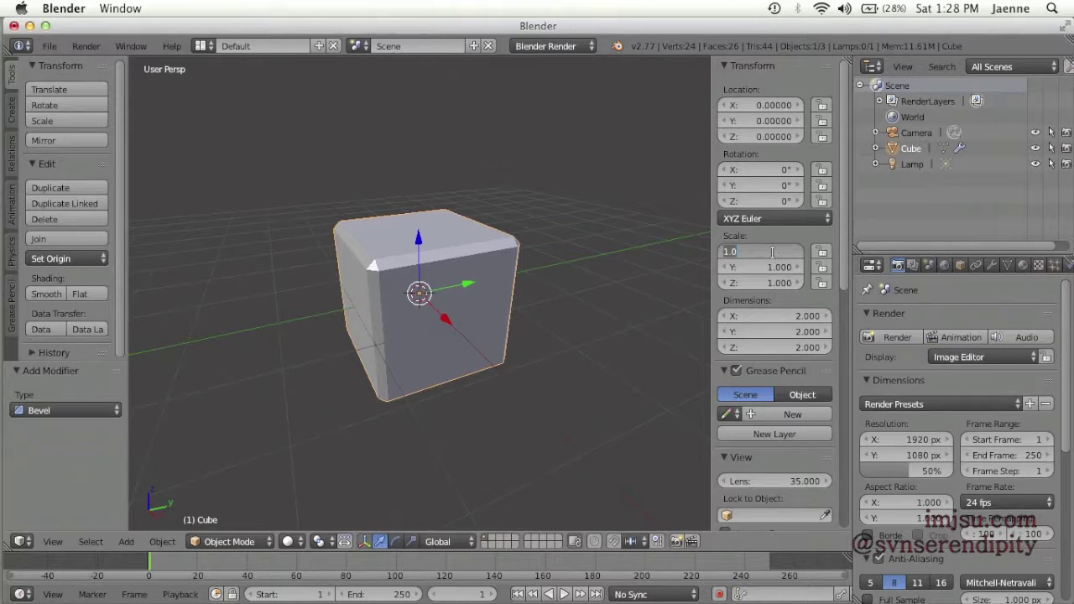
pyautogui.write('2')
pyautogui.press('Return')
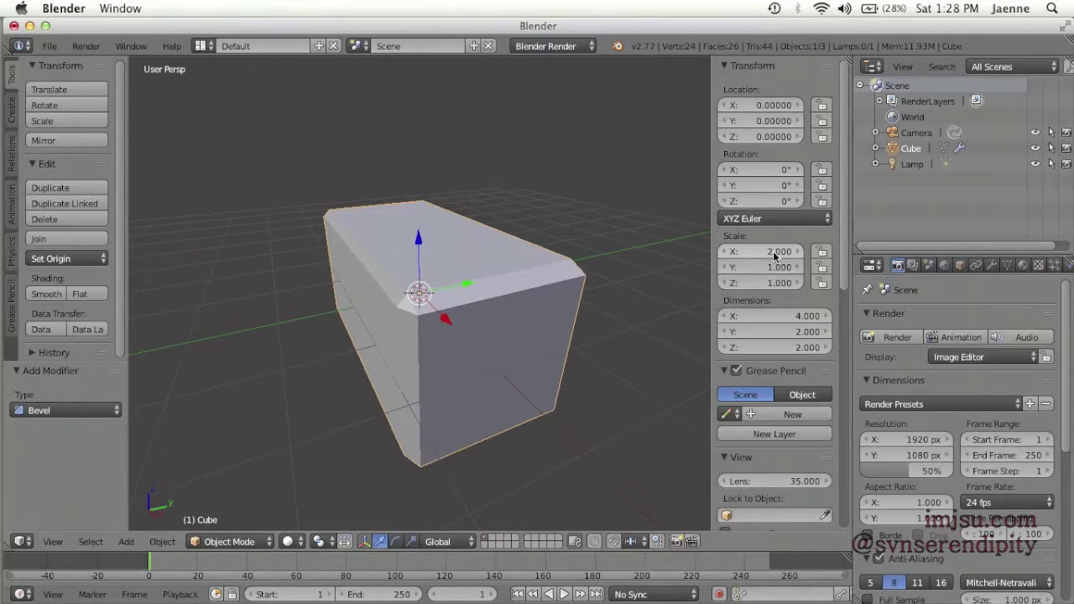
pyautogui.click(767, 267)
pyautogui.write('2')
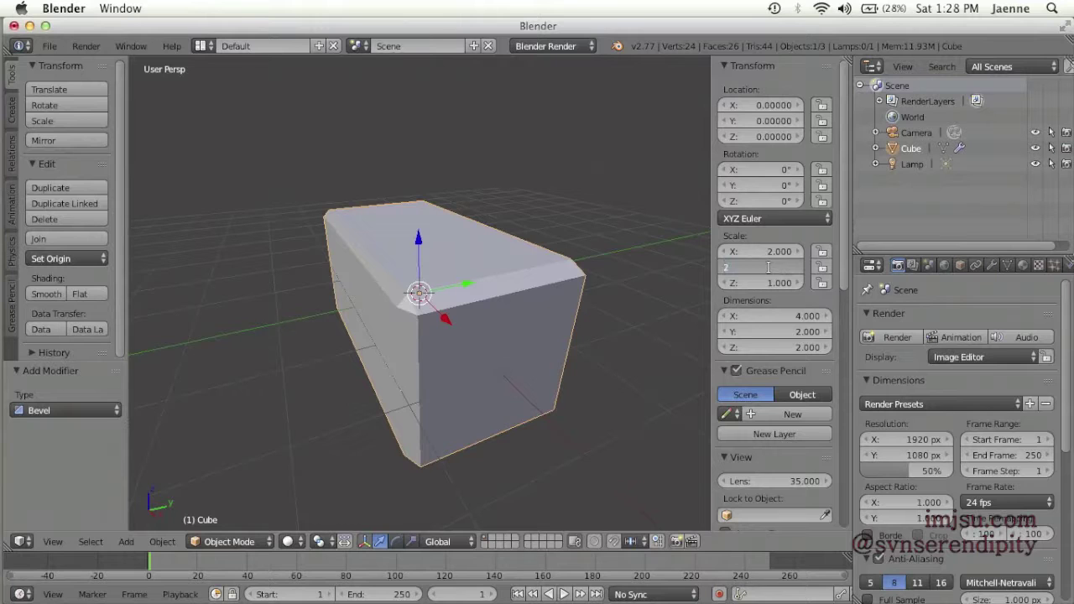
pyautogui.press('Return')
pyautogui.click(779, 284)
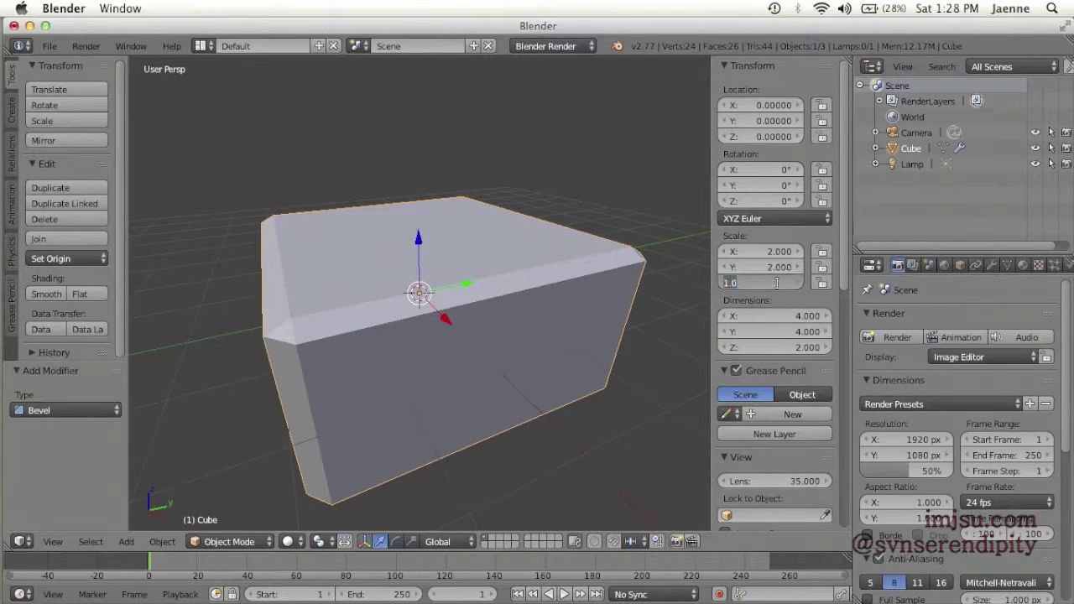
pyautogui.write('2')
pyautogui.press('Return')
# Scroll and adjust the sidebar to check the cube's 4.000 dimensions on every axis.
pyautogui.scroll(3, 405, 359)
pyautogui.scroll(-4, 406, 357)
pyautogui.scroll(-1, 405, 363)
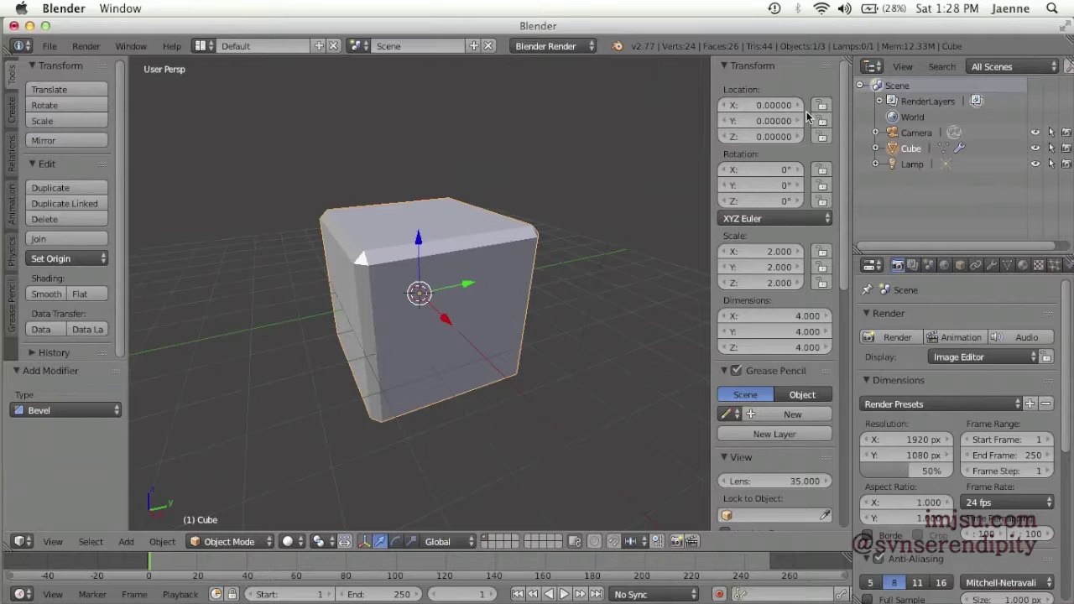
pyautogui.moveTo(843, 134)
pyautogui.mouseDown()
pyautogui.moveTo(844, 227)
pyautogui.moveTo(844, 167)
pyautogui.mouseUp()
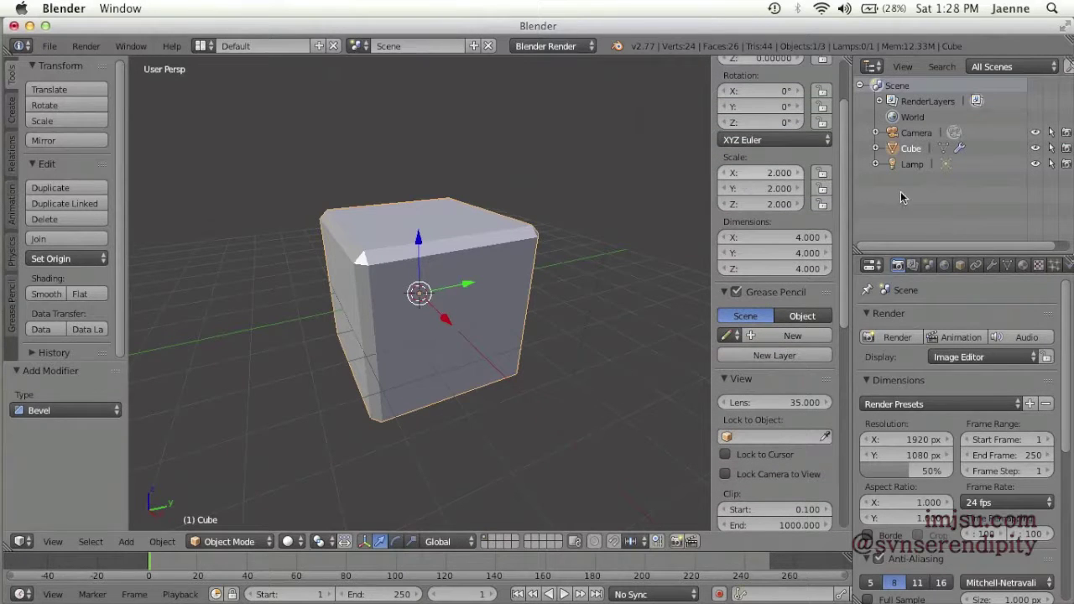
pyautogui.scroll(2, 842, 148)
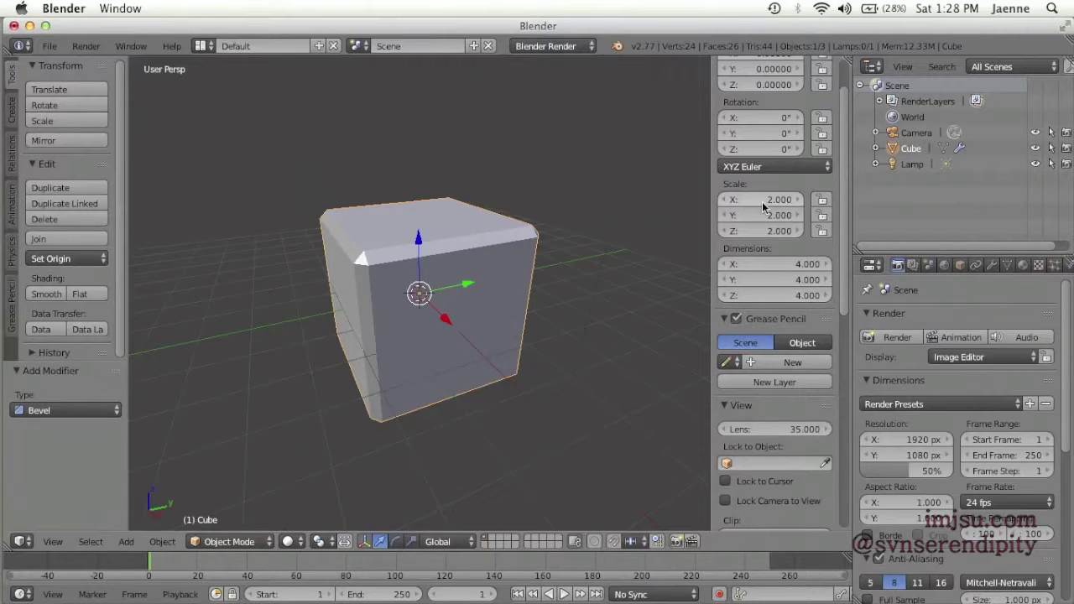
pyautogui.moveTo(840, 219); pyautogui.dragTo(846, 196)
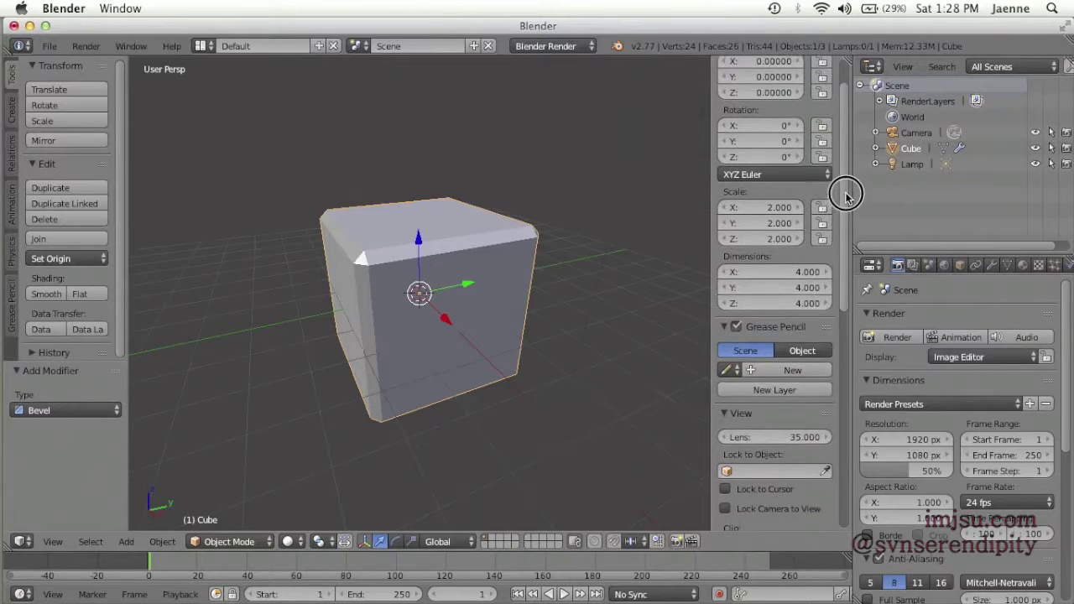
pyautogui.moveTo(846, 154); pyautogui.dragTo(844, 207)
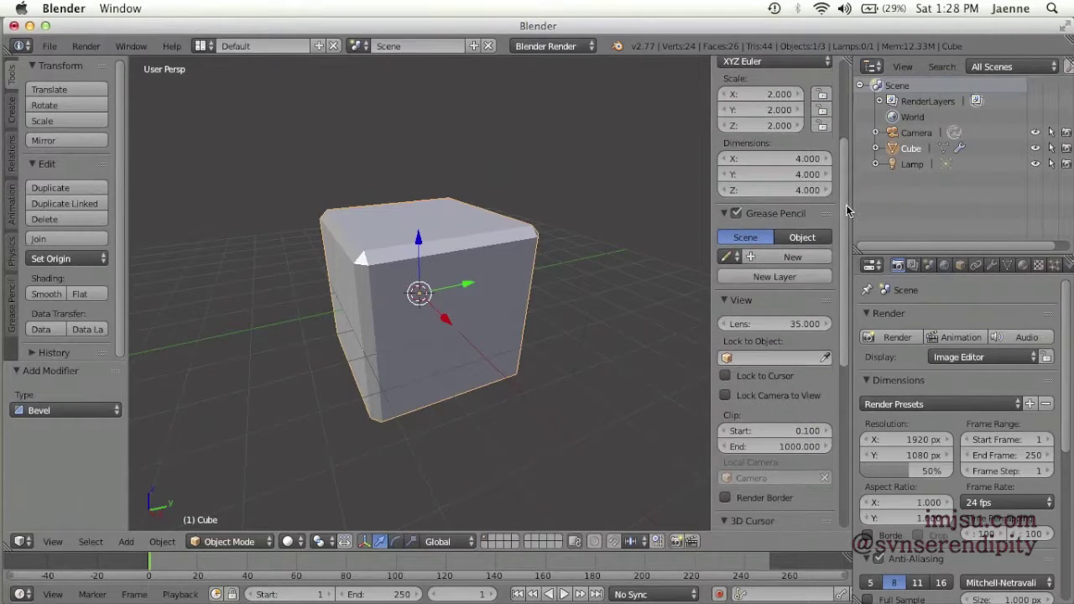
pyautogui.click(751, 396)
pyautogui.scroll(1, 577, 375)
pyautogui.scroll(-2, 577, 375)
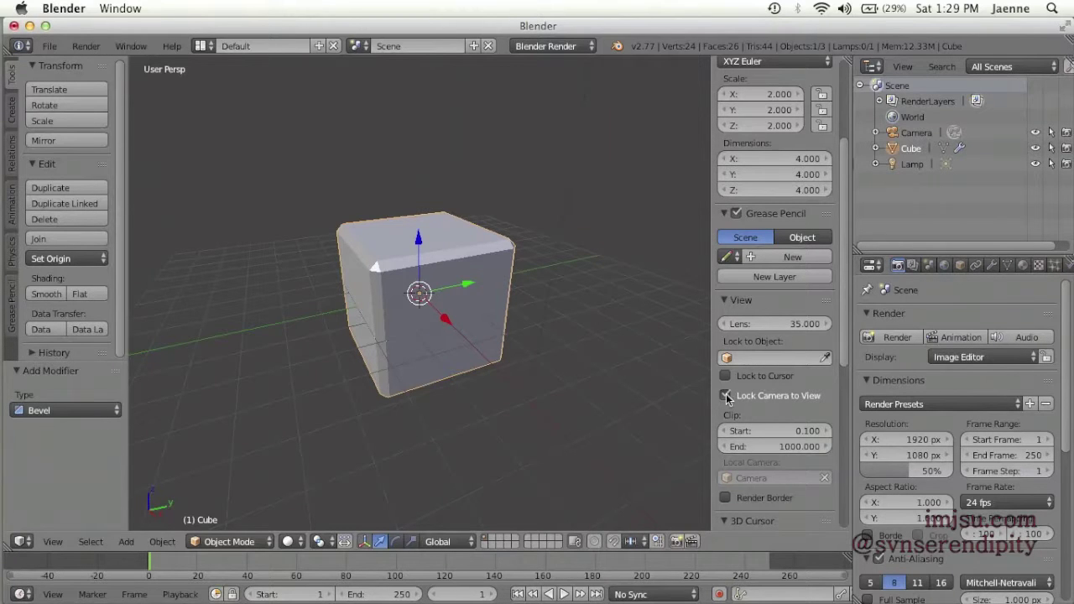
pyautogui.click(727, 397)
pyautogui.moveTo(844, 336); pyautogui.dragTo(845, 503)
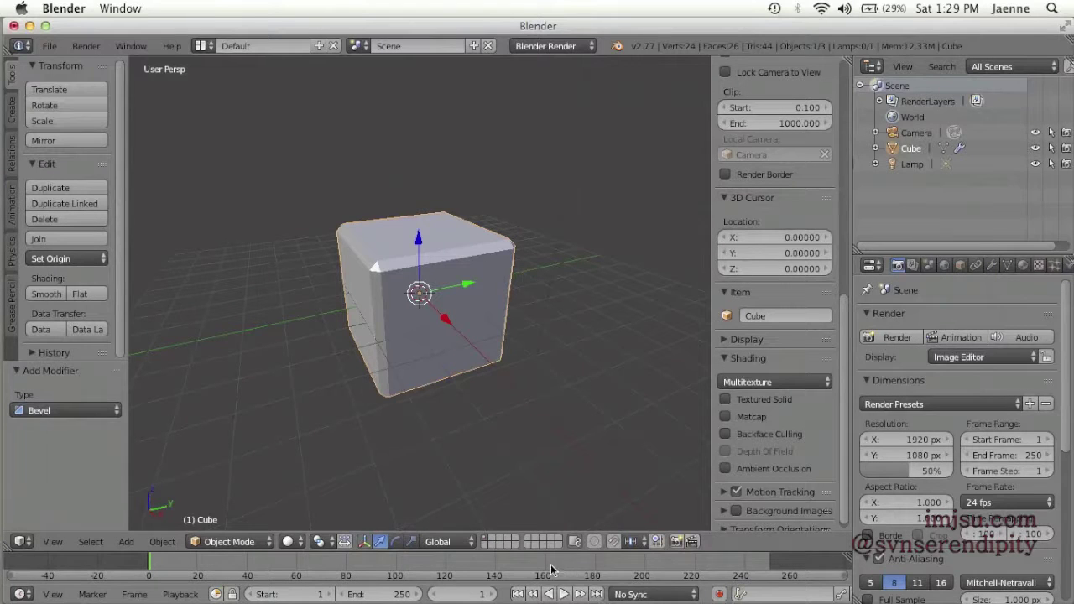
pyautogui.scroll(1, 551, 571)
pyautogui.scroll(-5, 551, 571)
pyautogui.scroll(5, 551, 570)
pyautogui.scroll(-3, 552, 571)
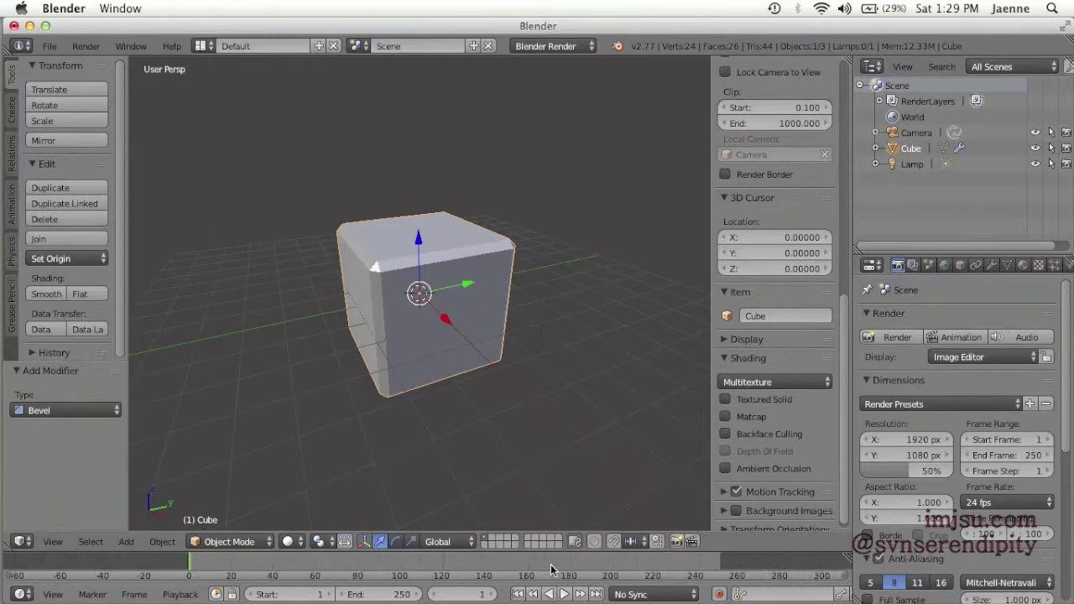
pyautogui.scroll(-1, 418, 573)
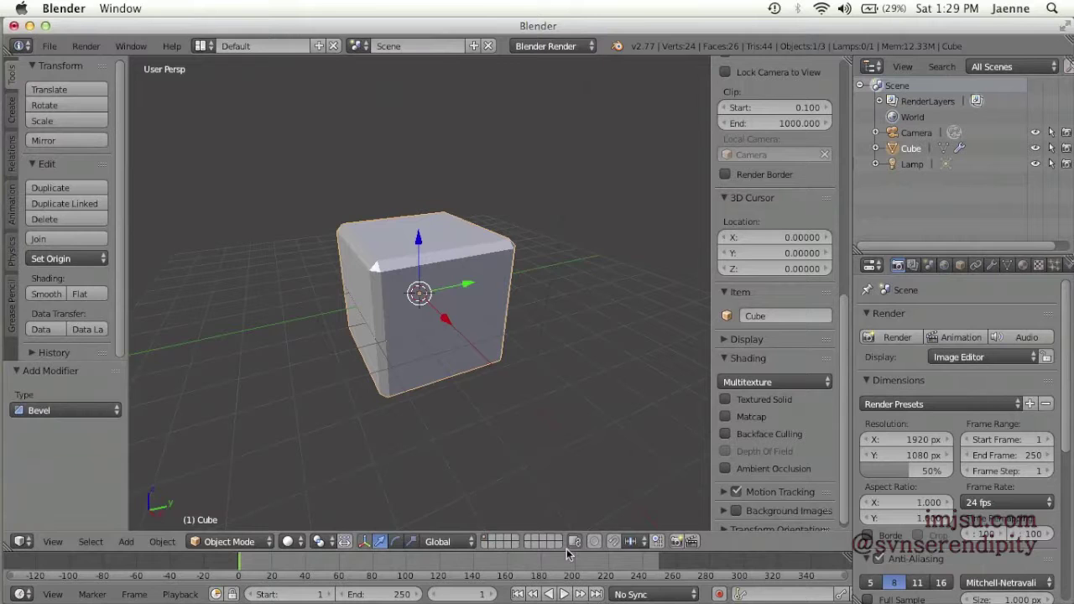
pyautogui.scroll(1, 521, 564)
pyautogui.scroll(2, 520, 564)
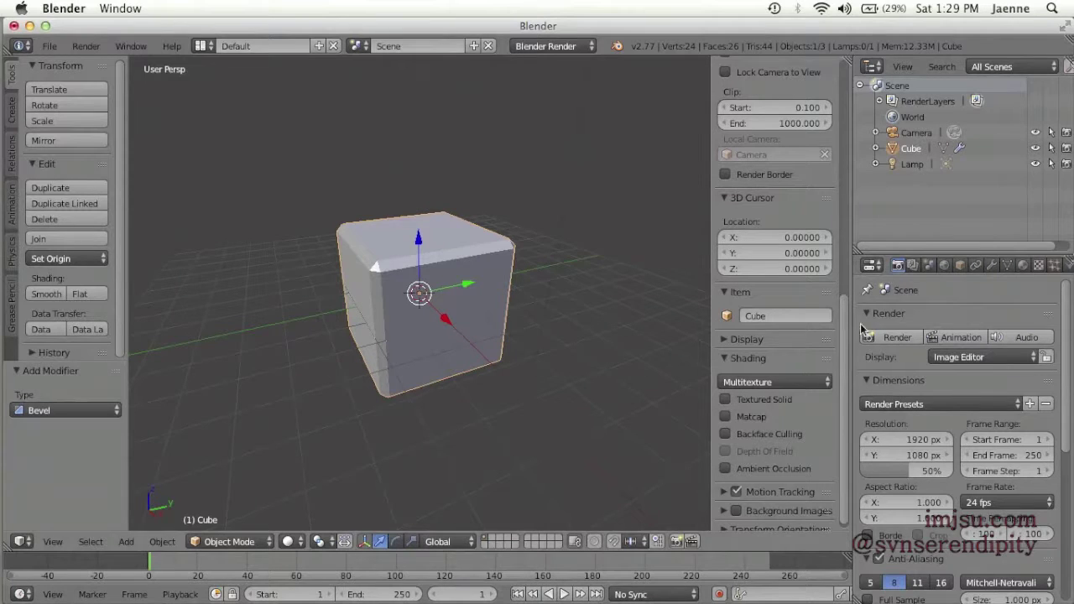
pyautogui.press('ctrl+super+Escape')
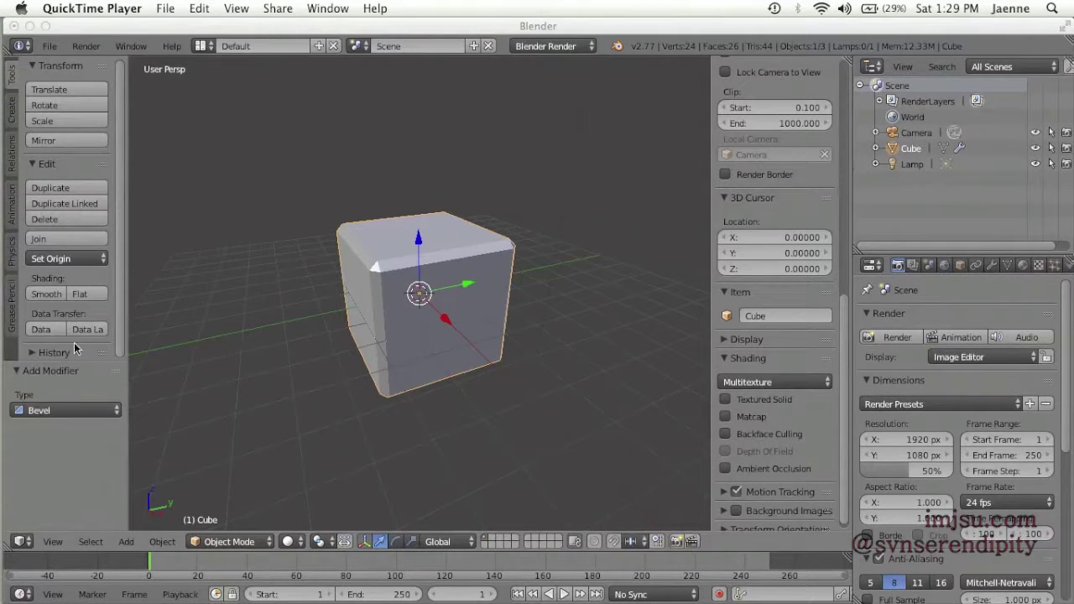
pyautogui.press('KP_Add')
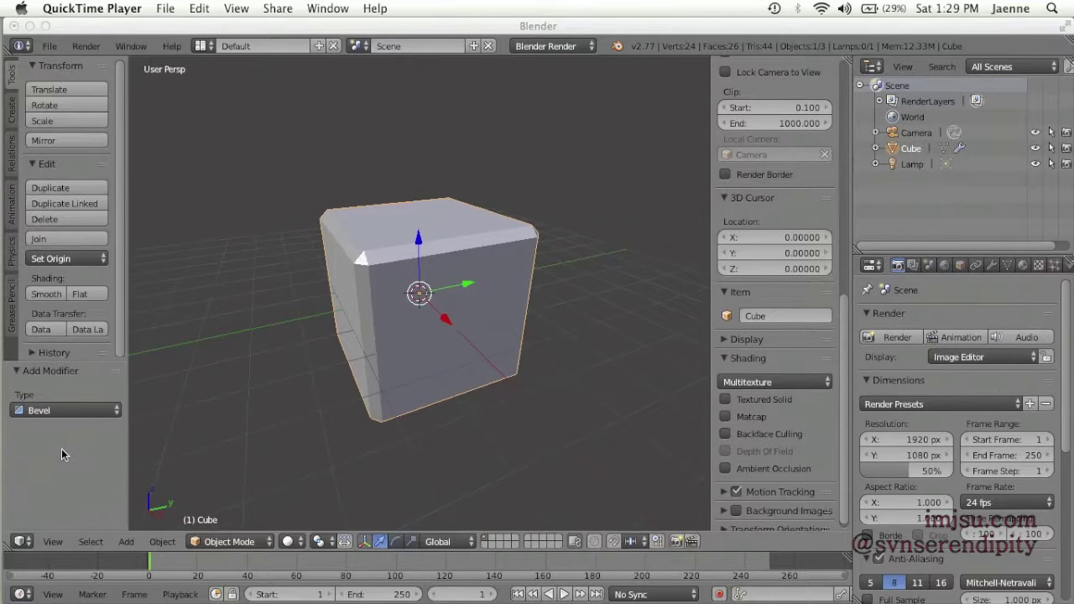
pyautogui.click(123, 239)
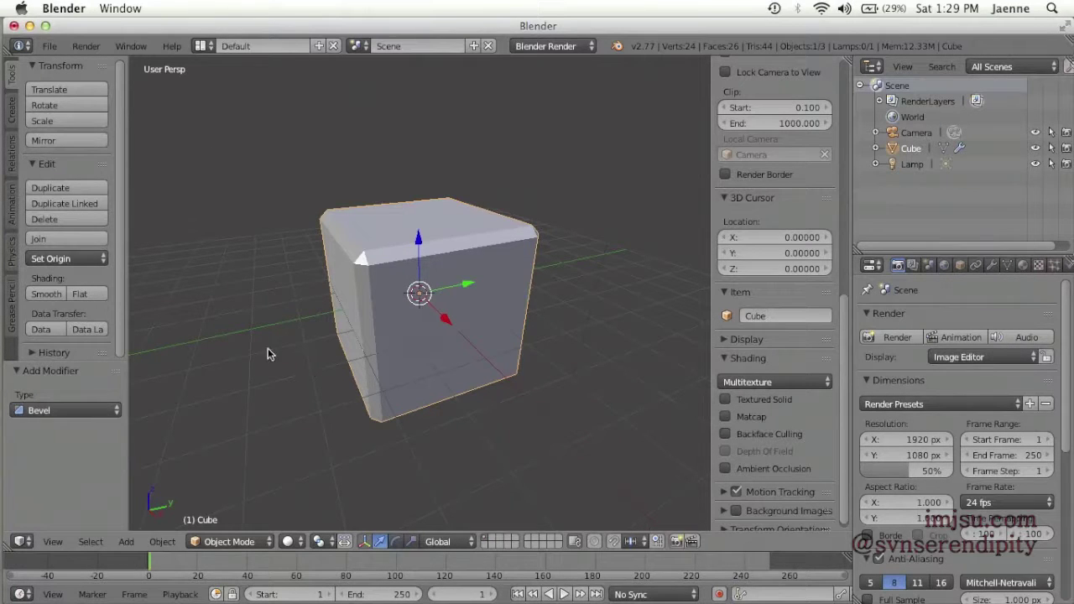
# Show the Create tab, narrow the properties area, and switch to empty scene layer 5.
pyautogui.click(13, 117)
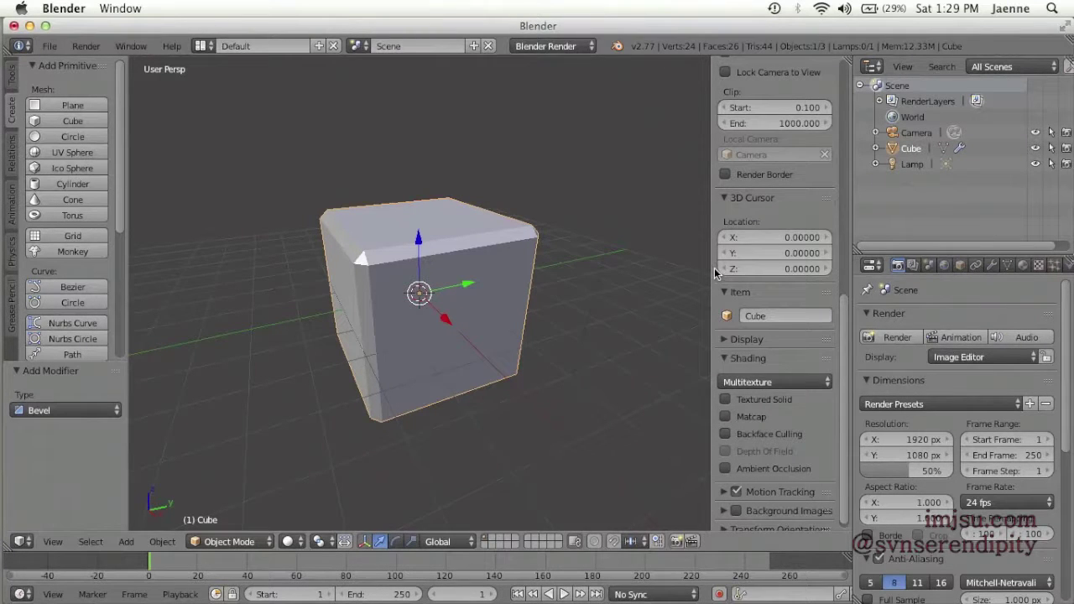
pyautogui.moveTo(710, 267); pyautogui.dragTo(720, 270)
pyautogui.scroll(3, 662, 311)
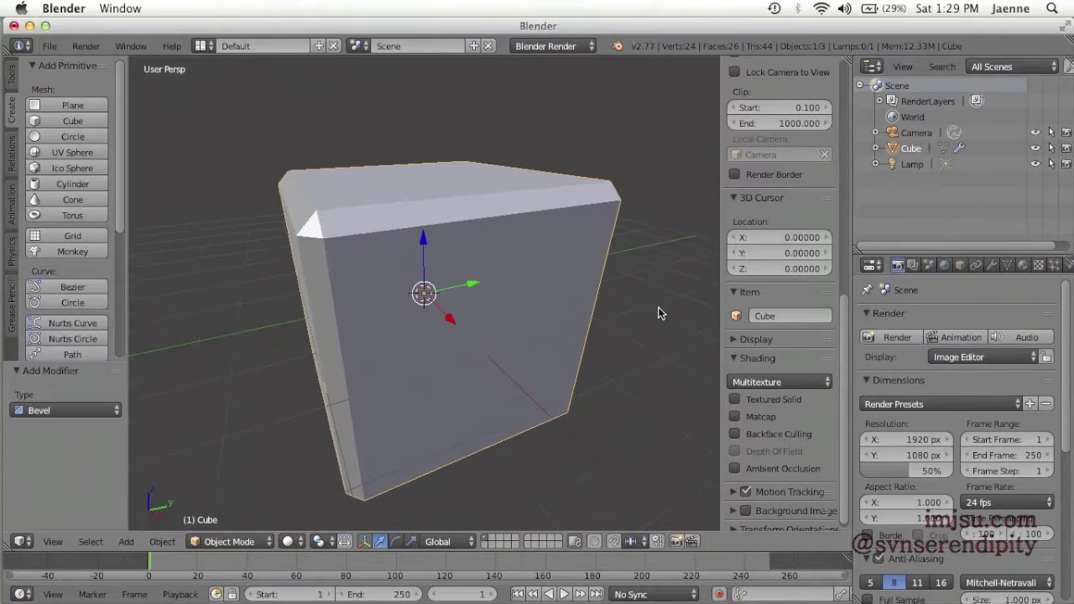
pyautogui.scroll(-4, 659, 313)
pyautogui.press('5')
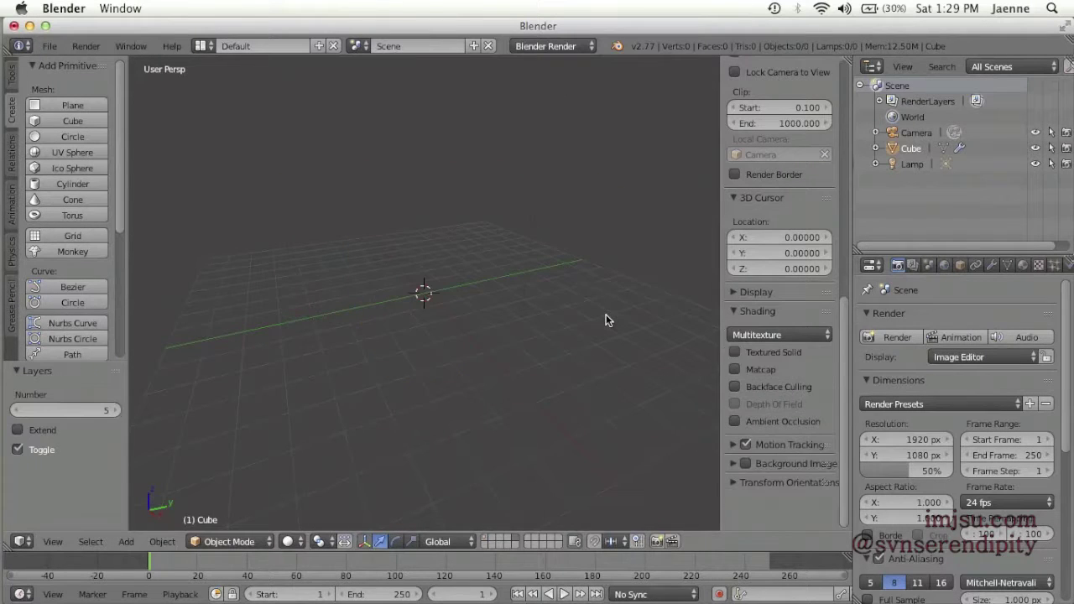
pyautogui.moveTo(516, 290); pyautogui.dragTo(515, 294, button='middle')
# Add a new mesh cube at the 3D cursor on layer 5.
pyautogui.hotkey('shift', 'a')
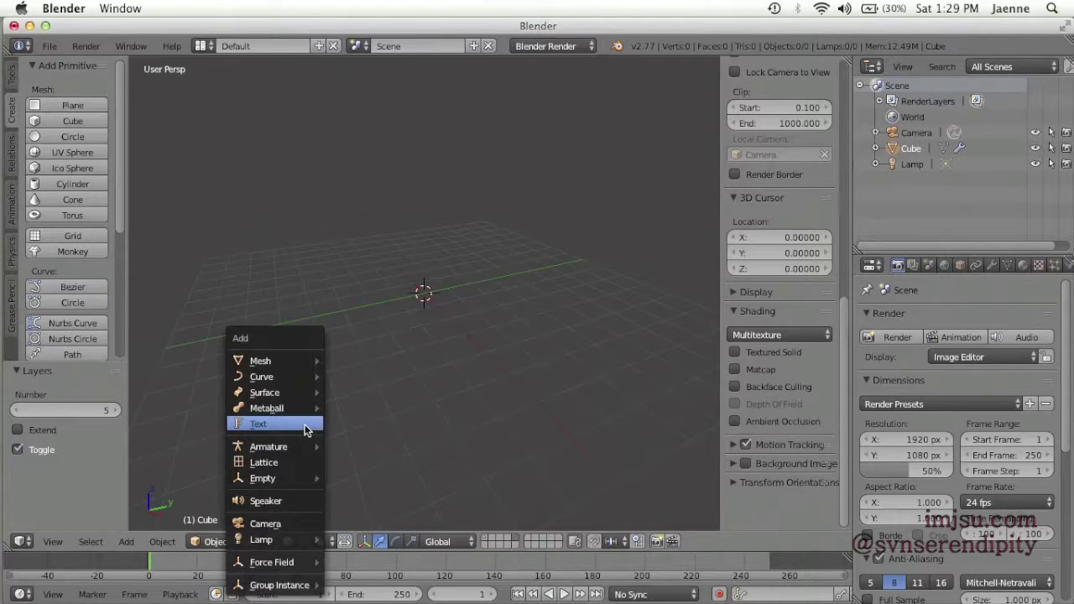
pyautogui.moveTo(280, 361)
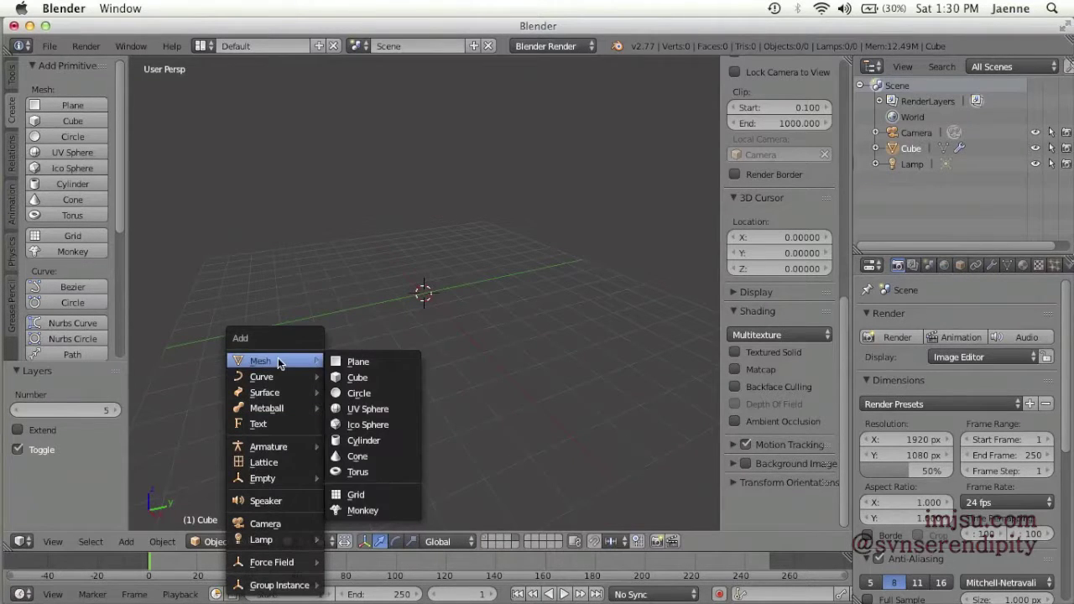
pyautogui.click(72, 121)
pyautogui.scroll(-2, 423, 290)
pyautogui.scroll(5, 424, 286)
pyautogui.scroll(-2, 424, 290)
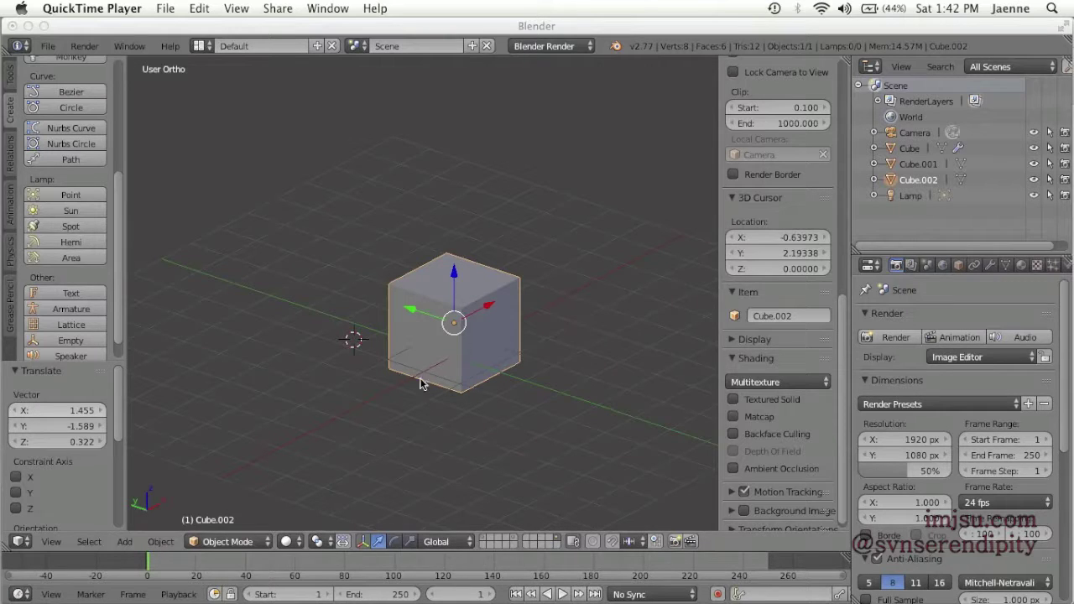
# Orbit to a top-down view and put Cube.002 into Edit Mode.
pyautogui.click(525, 368)
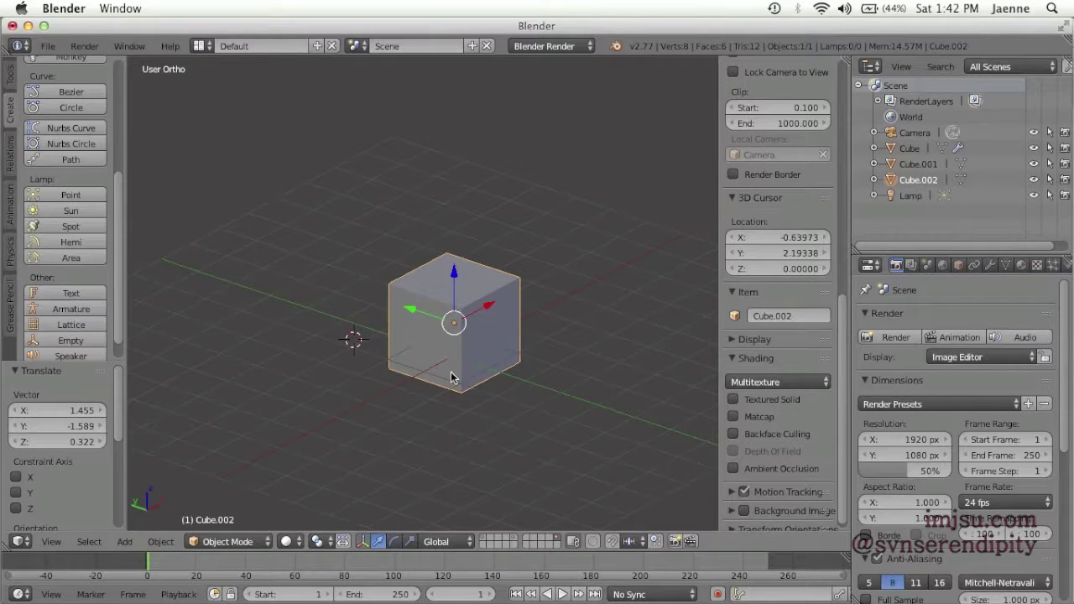
pyautogui.moveTo(535, 389)
pyautogui.mouseDown(button='middle')
pyautogui.moveTo(486, 432)
pyautogui.moveTo(523, 410)
pyautogui.moveTo(539, 371)
pyautogui.mouseUp(button='middle')
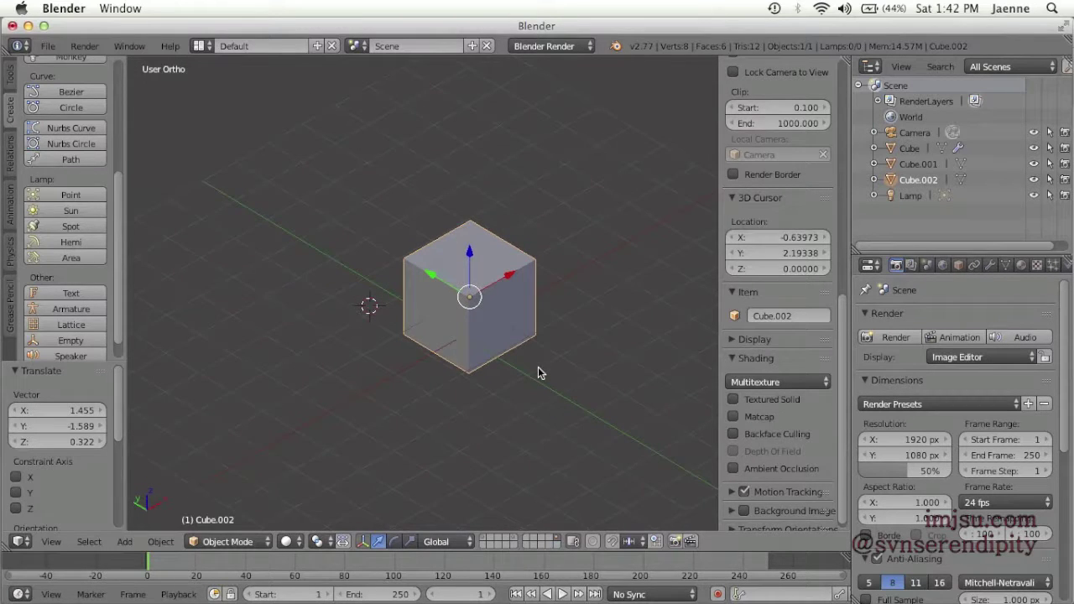
pyautogui.press('Tab')
pyautogui.scroll(2, 493, 320)
pyautogui.scroll(2, 492, 320)
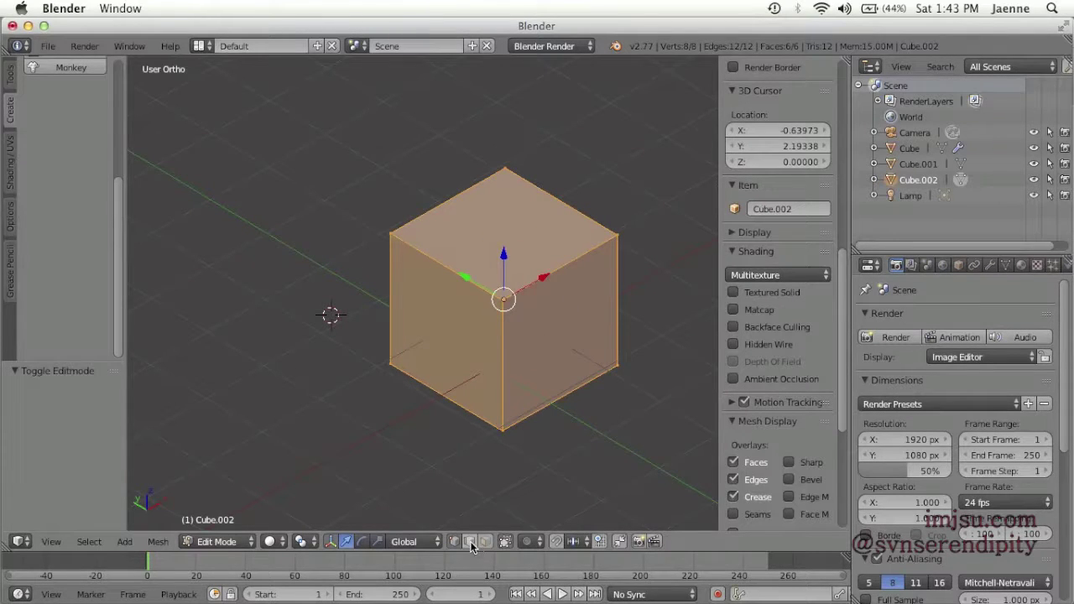
# Move bottom edges of Cube.002 along Z and X, undo, and return to Object Mode.
pyautogui.rightClick(541, 363)
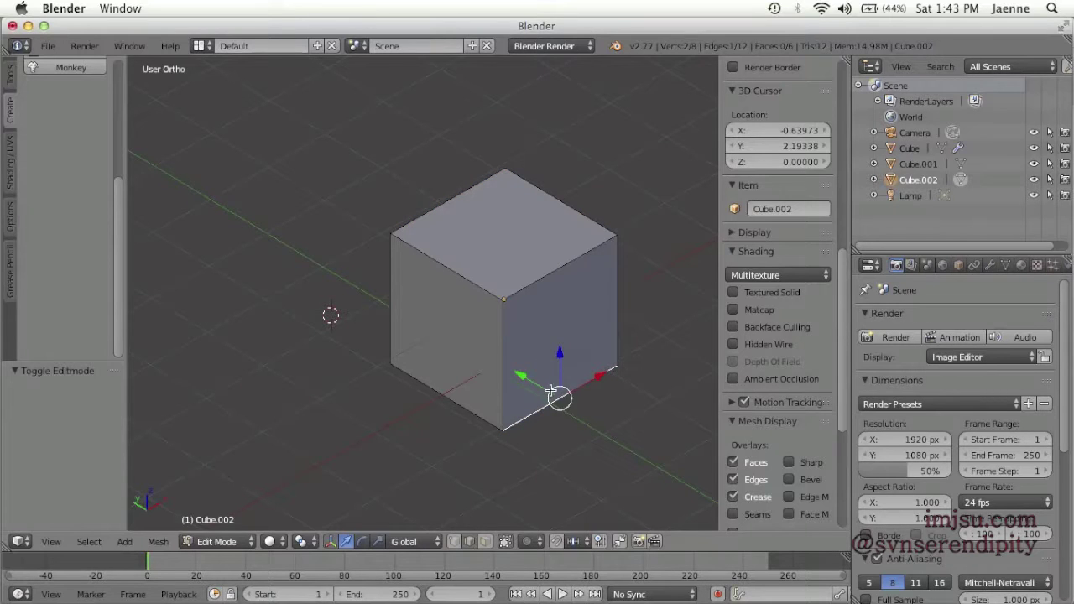
pyautogui.moveTo(560, 370)
pyautogui.mouseDown()
pyautogui.moveTo(560, 307)
pyautogui.moveTo(562, 372)
pyautogui.mouseUp()
pyautogui.rightClick(486, 419)
pyautogui.moveTo(479, 378); pyautogui.dragTo(495, 361)
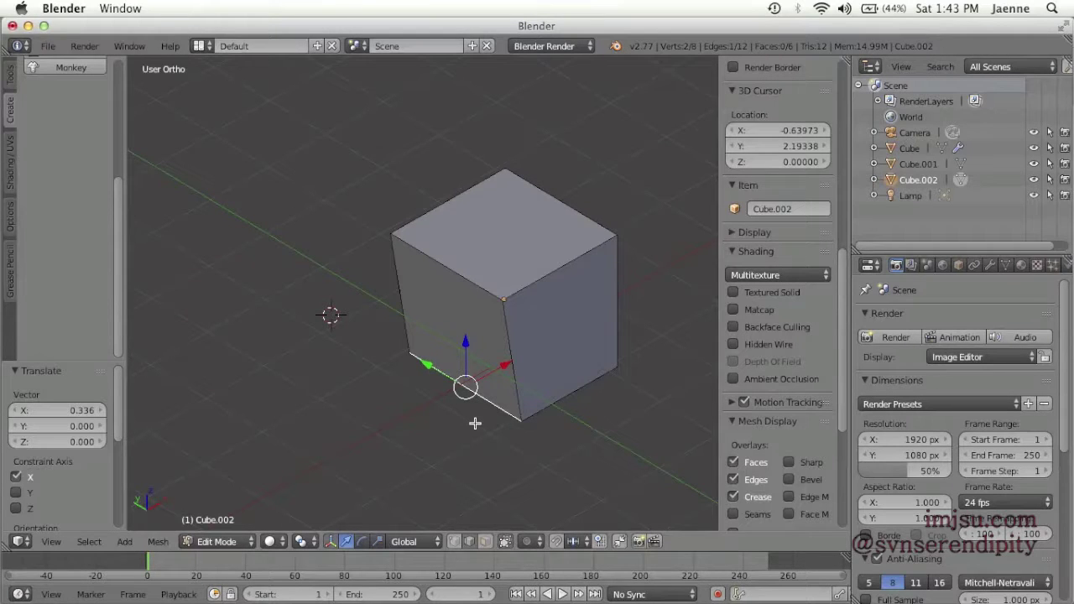
pyautogui.hotkey('ctrl', 'z')
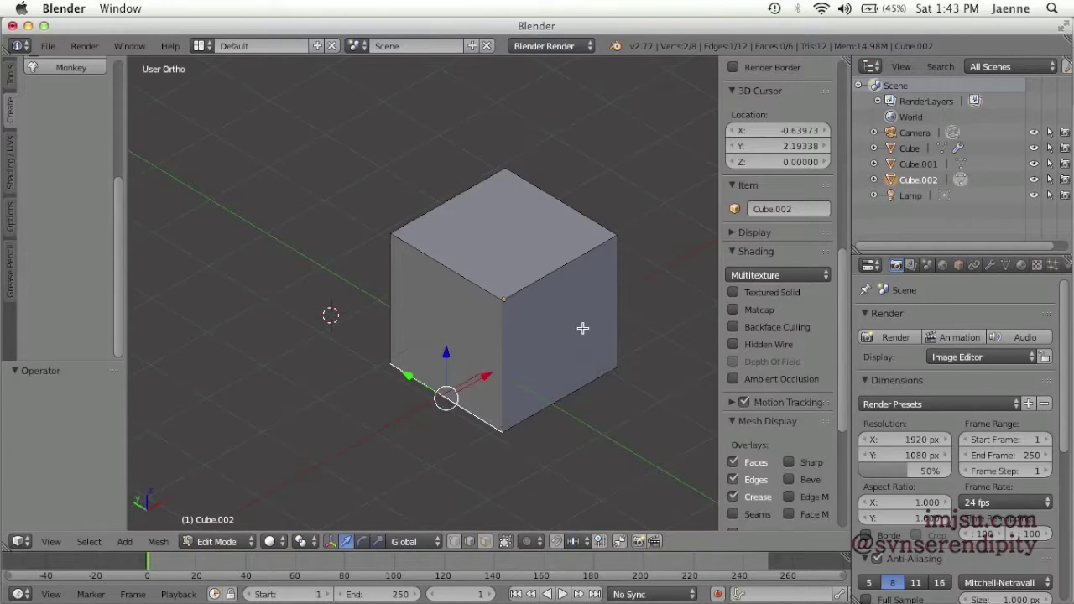
pyautogui.press('Tab')
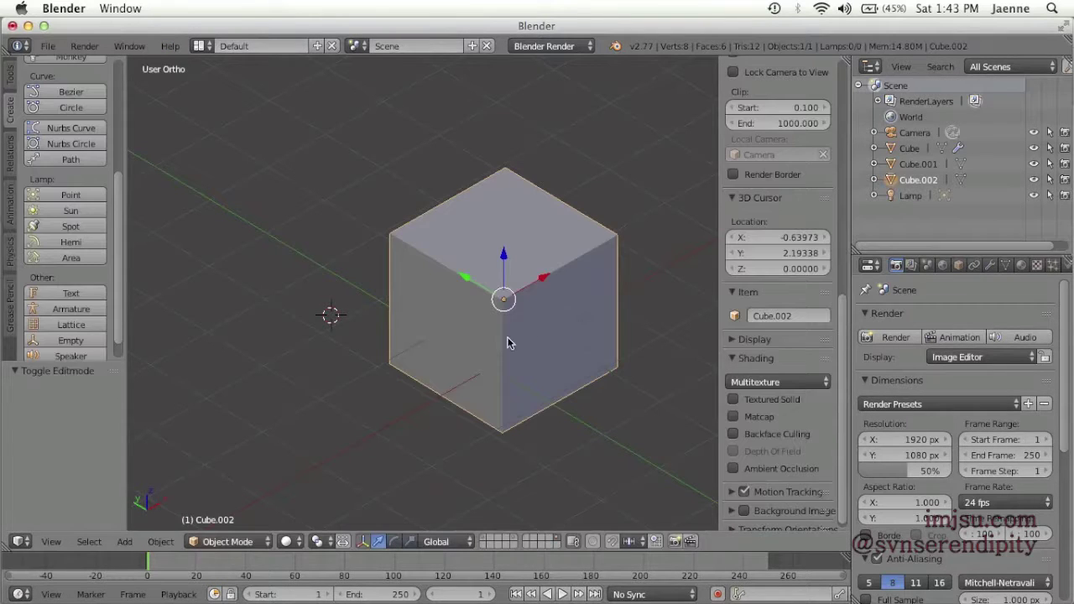
# After a few clicks elsewhere, bring Blender to the front and show its File menu.
pyautogui.click(165, 58)
pyautogui.click(231, 145)
pyautogui.click(255, 306)
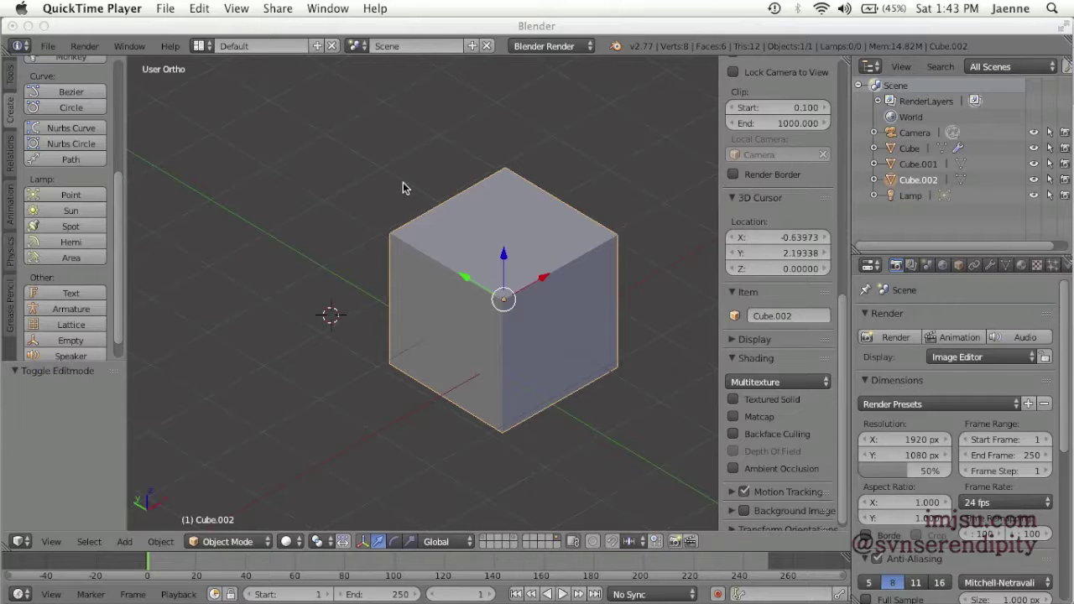
pyautogui.click(209, 31)
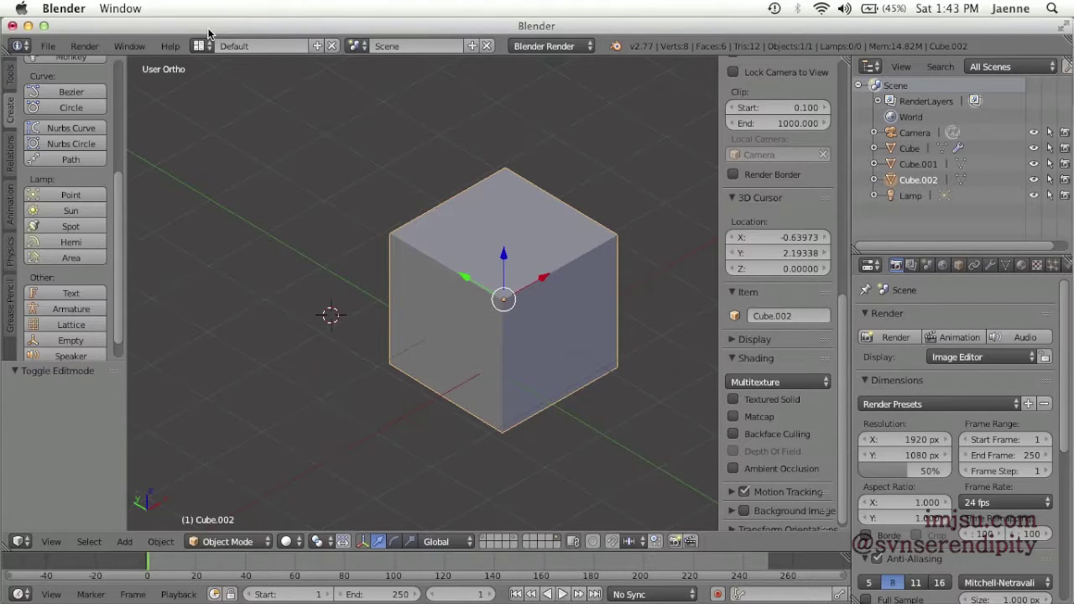
pyautogui.click(47, 46)
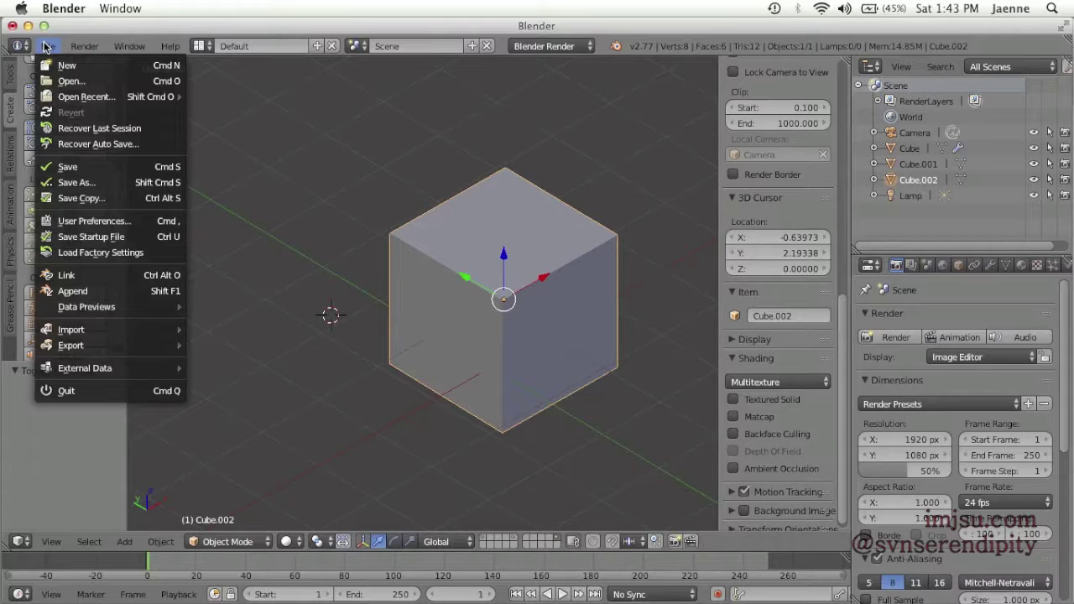
# Open User Preferences on the Themes tab and bring up the theme Presets list.
pyautogui.click(117, 223)
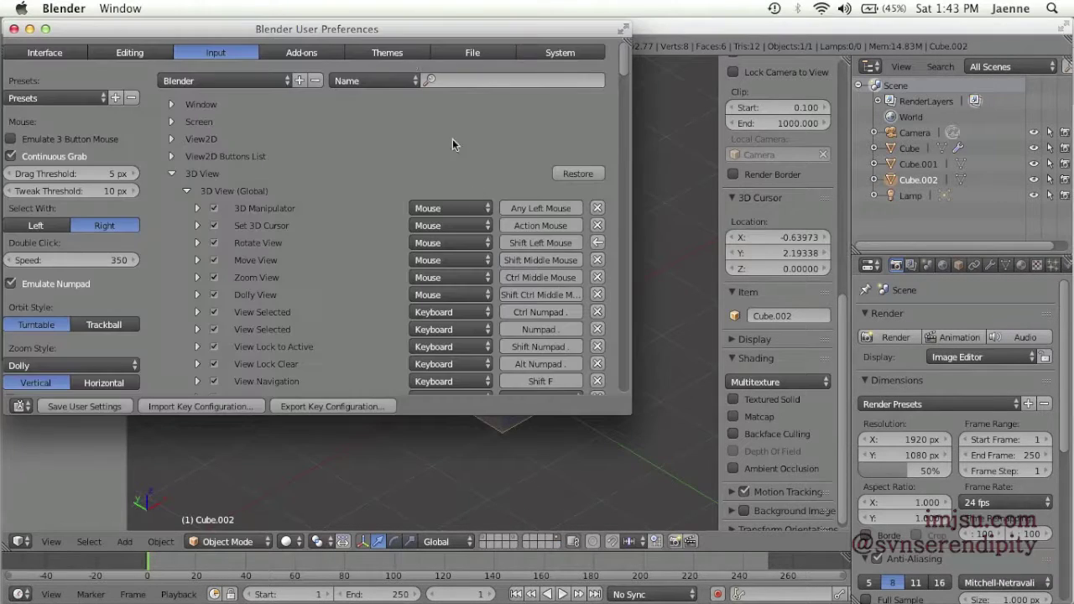
pyautogui.moveTo(347, 40); pyautogui.dragTo(693, 33)
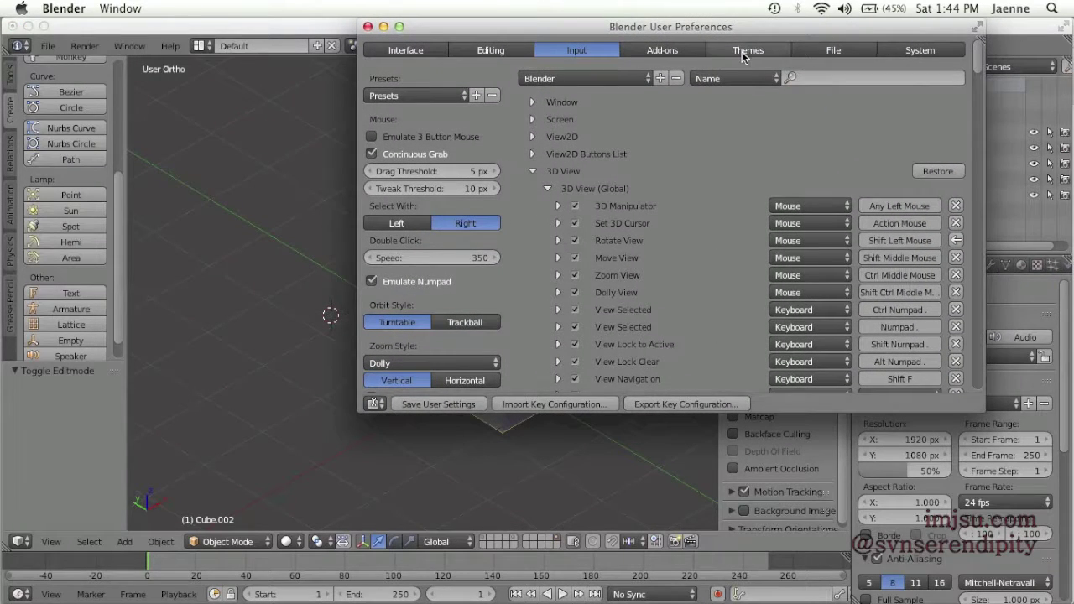
pyautogui.click(742, 53)
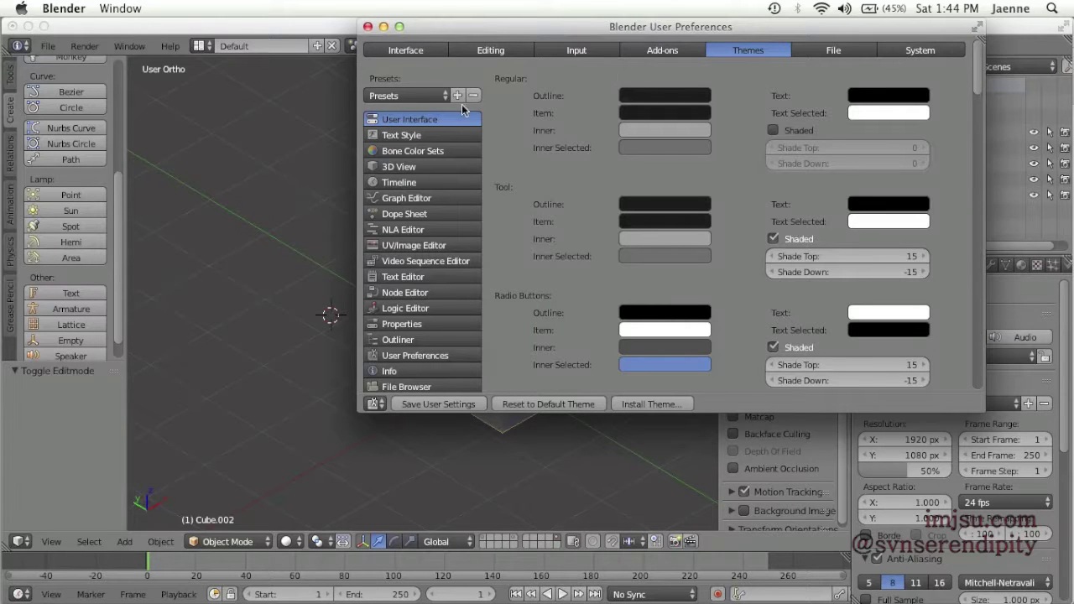
pyautogui.click(417, 98)
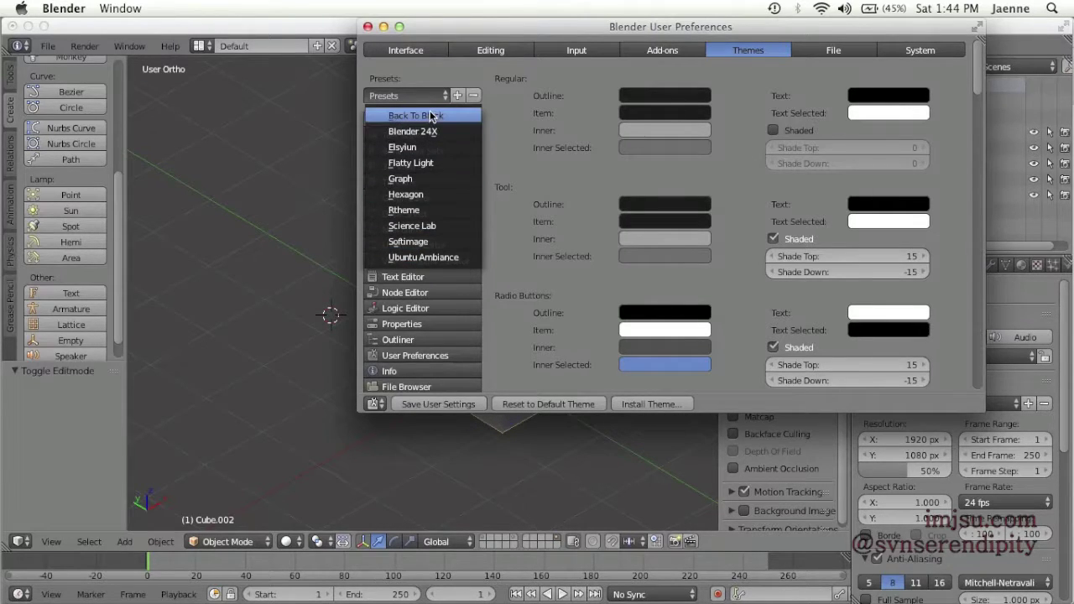
# Try the Flatty Light, Hexagon and Science Lab theme presets in turn.
pyautogui.click(416, 165)
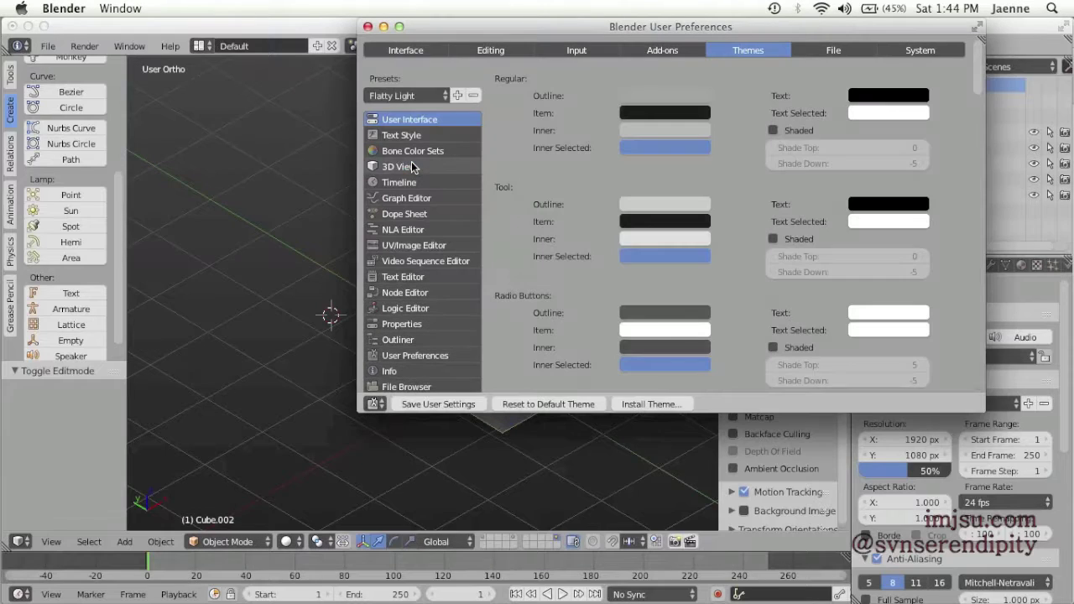
pyautogui.moveTo(678, 30); pyautogui.dragTo(548, 72)
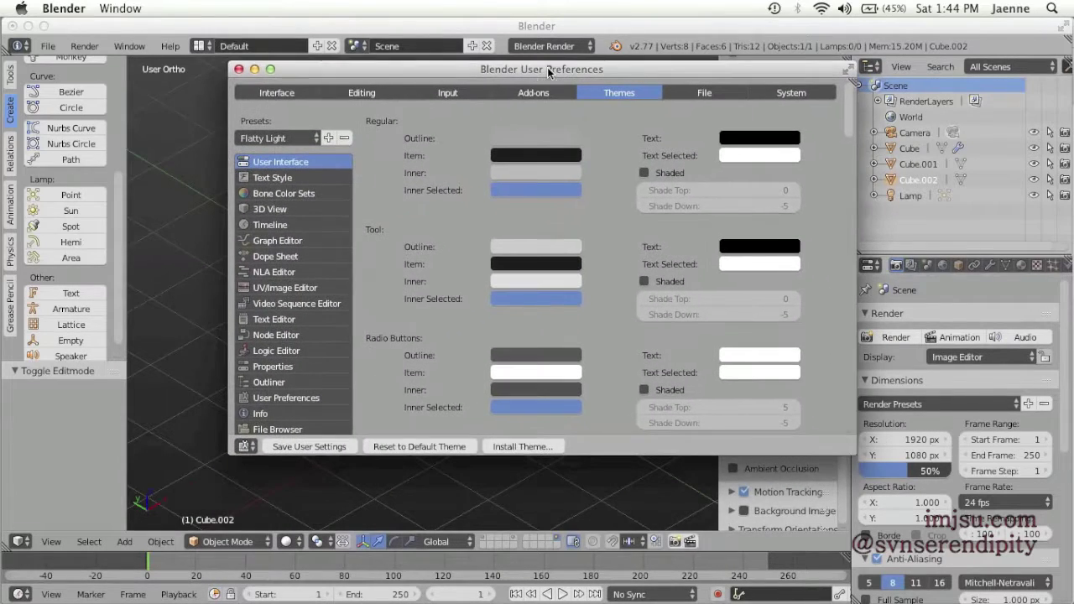
pyautogui.click(299, 138)
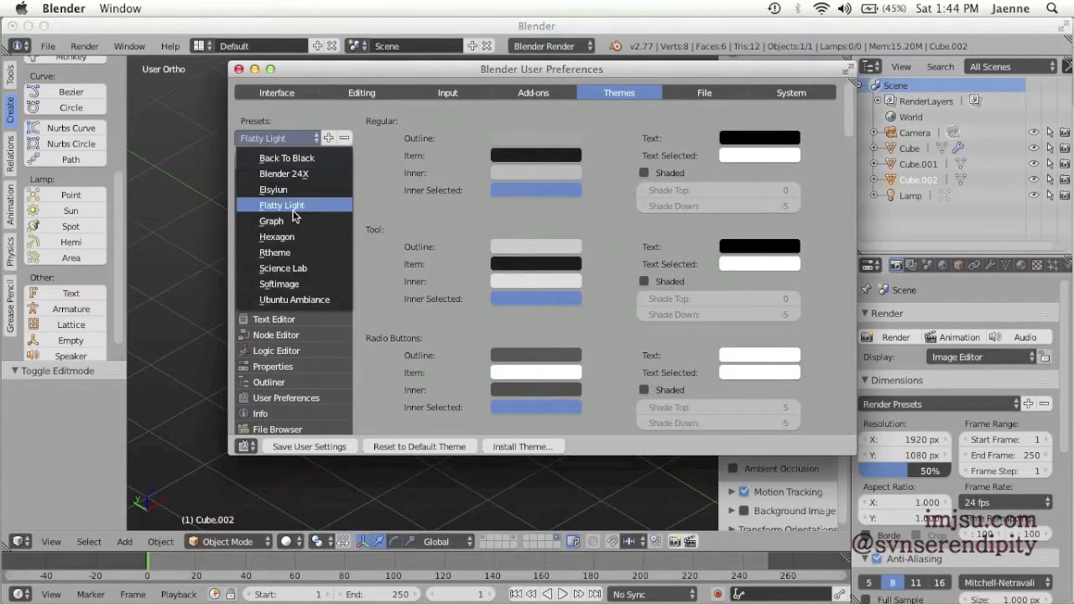
pyautogui.click(286, 237)
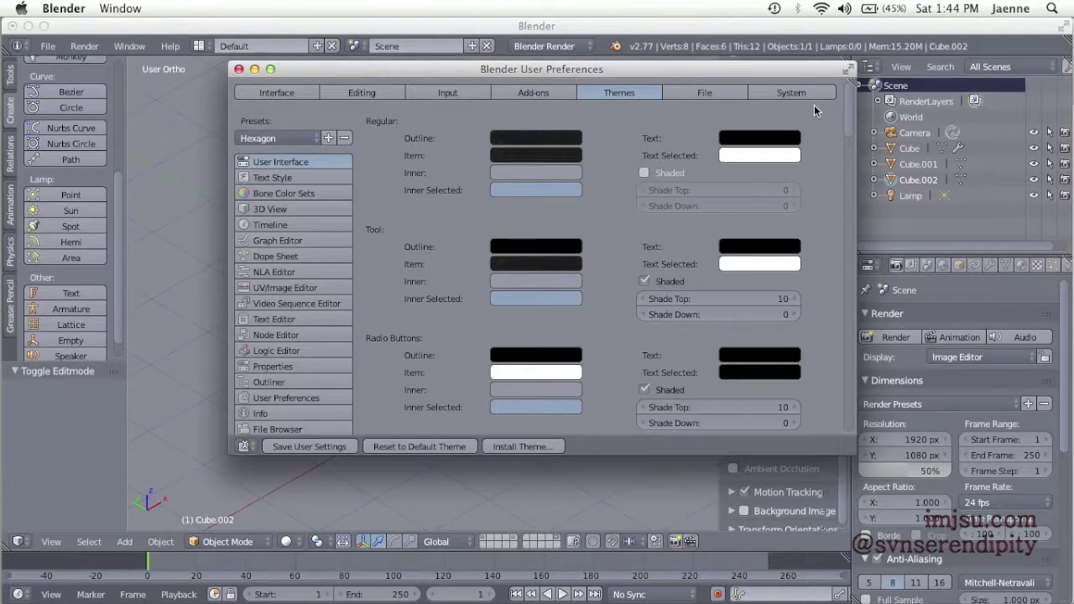
pyautogui.moveTo(759, 78); pyautogui.dragTo(790, 51)
pyautogui.click(333, 120)
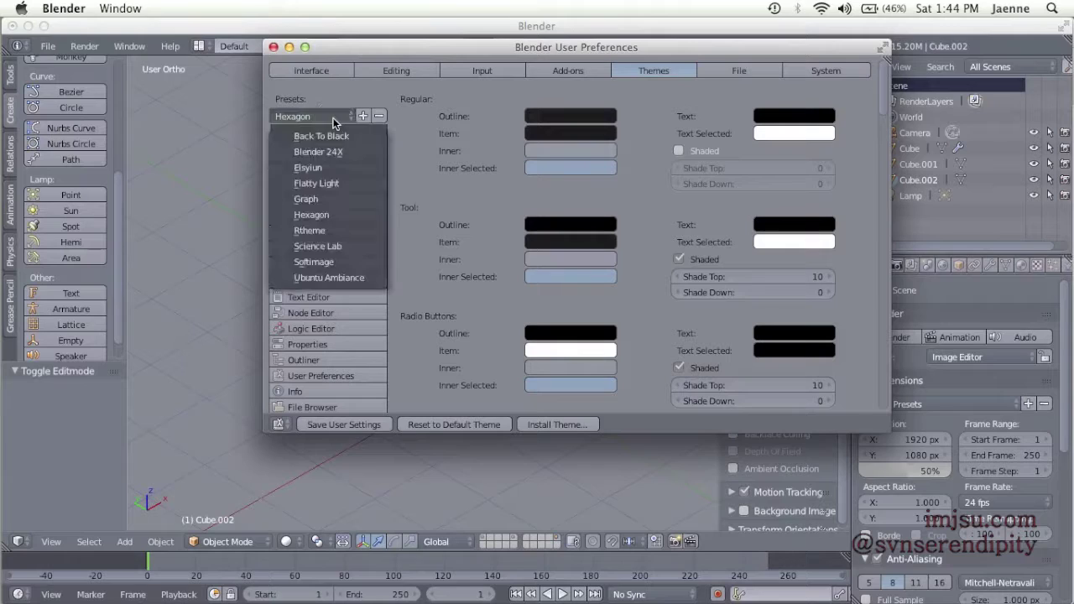
pyautogui.click(323, 245)
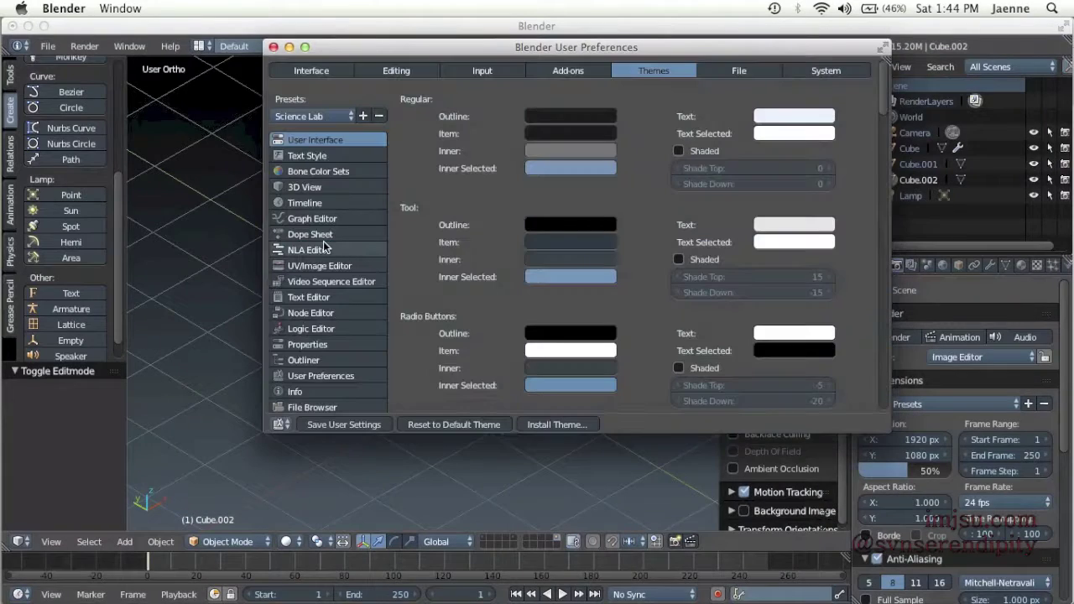
# Try the Softimage preset, then settle on the Rtheme theme preset.
pyautogui.moveTo(745, 55); pyautogui.dragTo(685, 91)
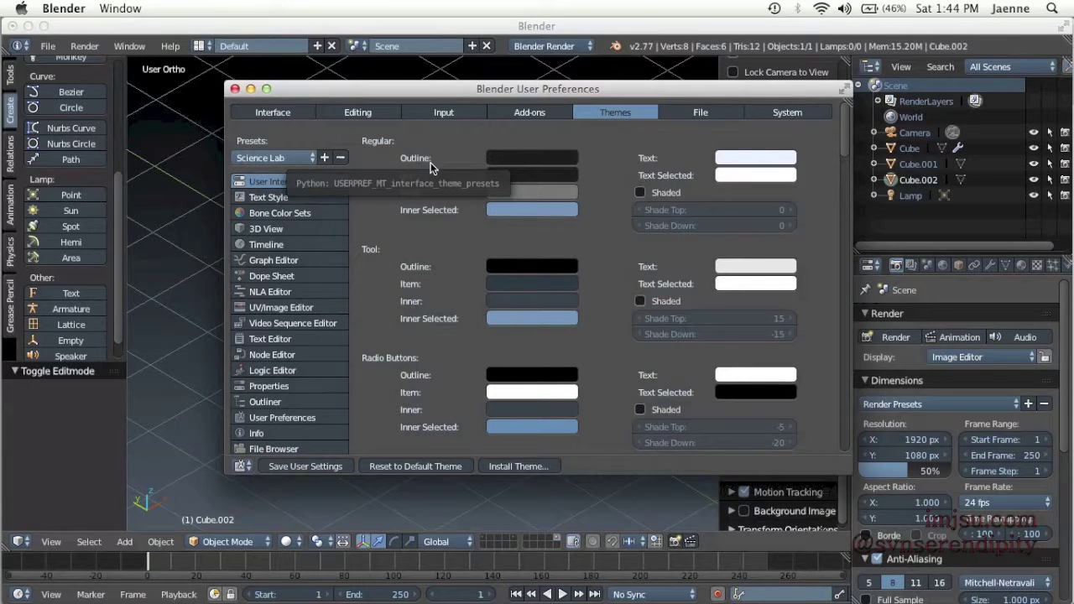
pyautogui.moveTo(370, 89); pyautogui.dragTo(379, 71)
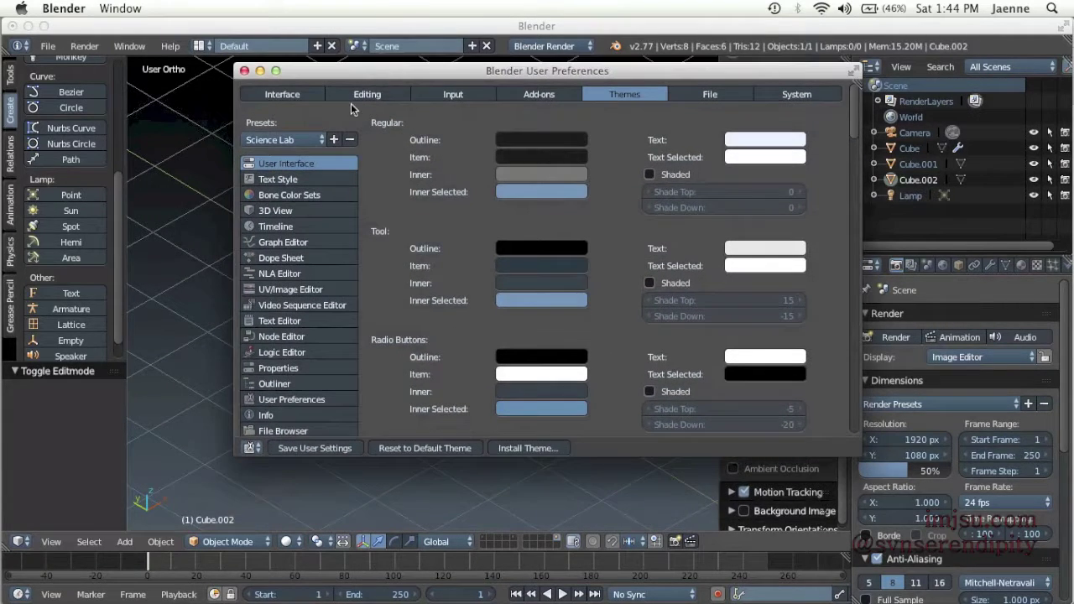
pyautogui.click(308, 140)
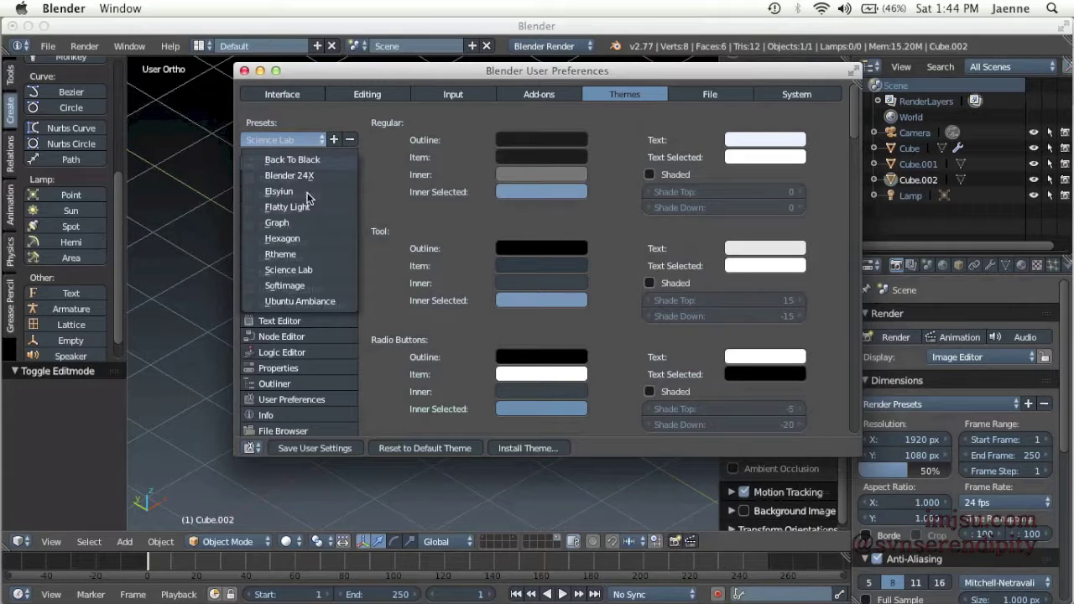
pyautogui.click(302, 287)
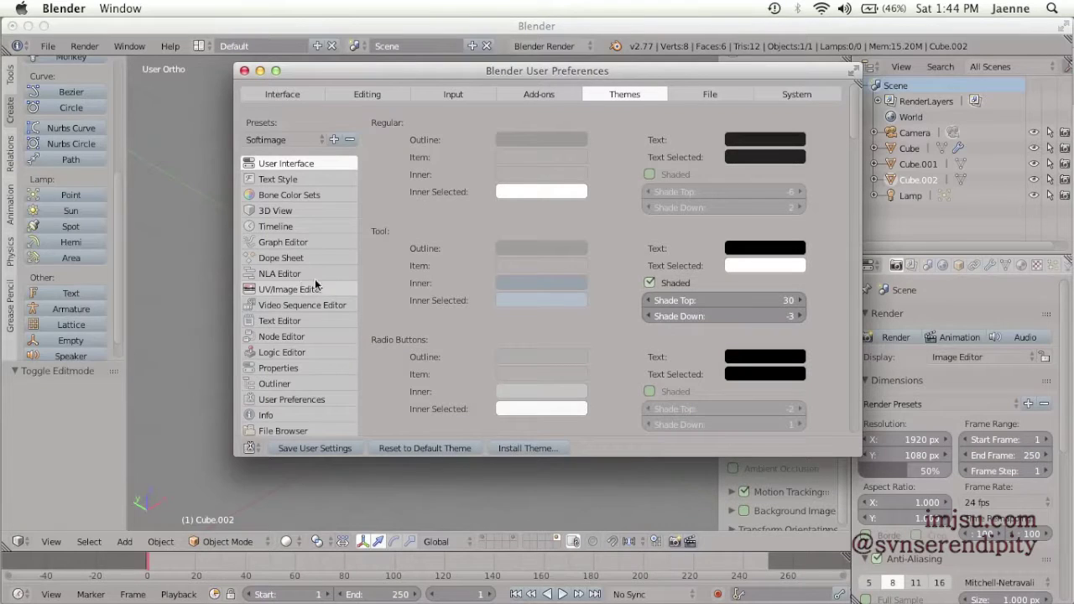
pyautogui.moveTo(499, 71); pyautogui.dragTo(678, 67)
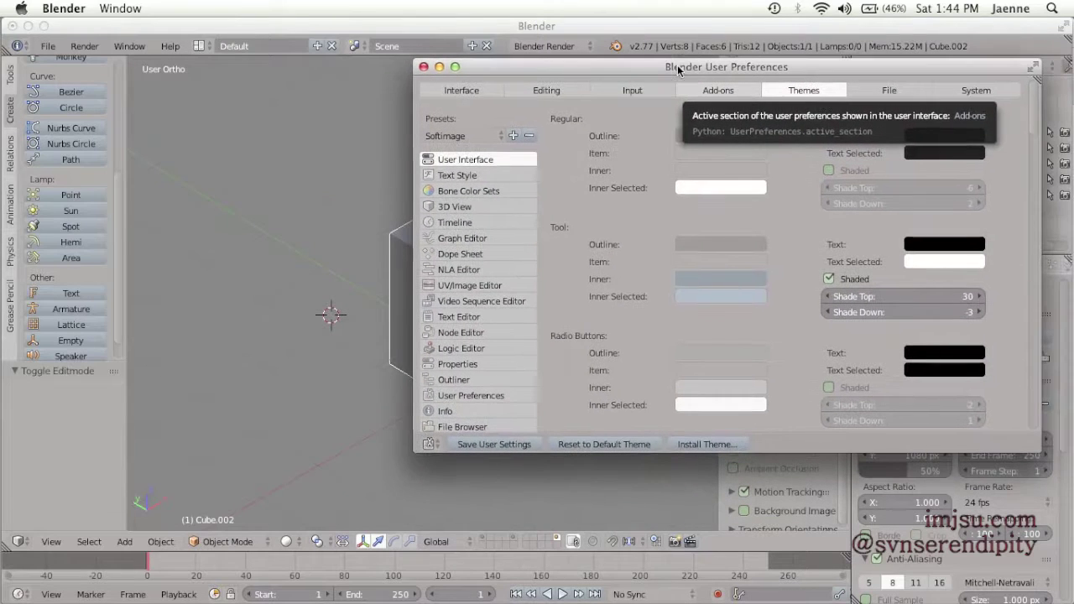
pyautogui.click(482, 138)
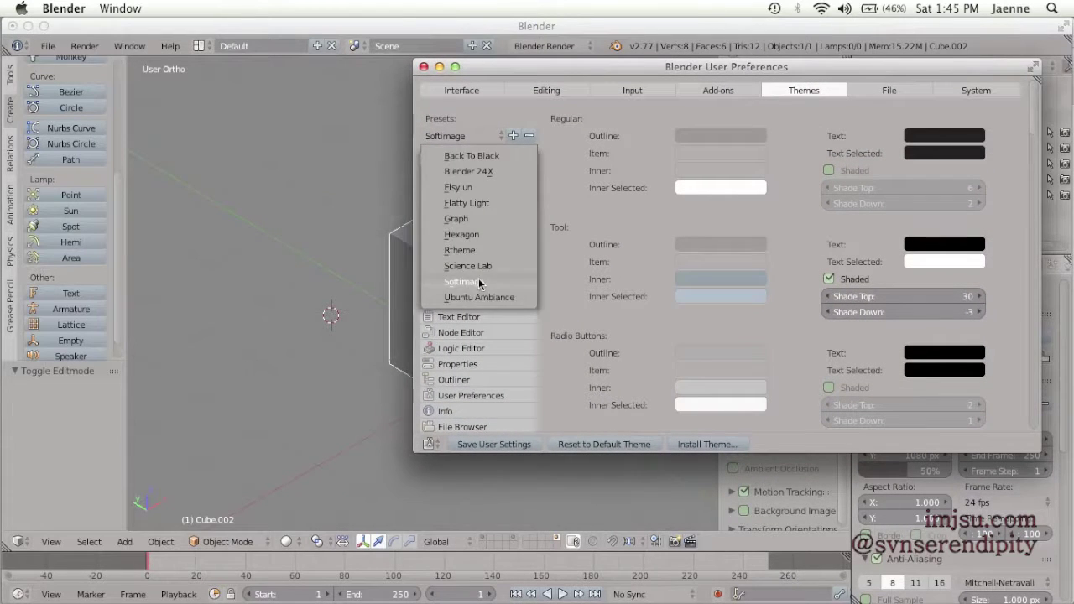
pyautogui.click(460, 250)
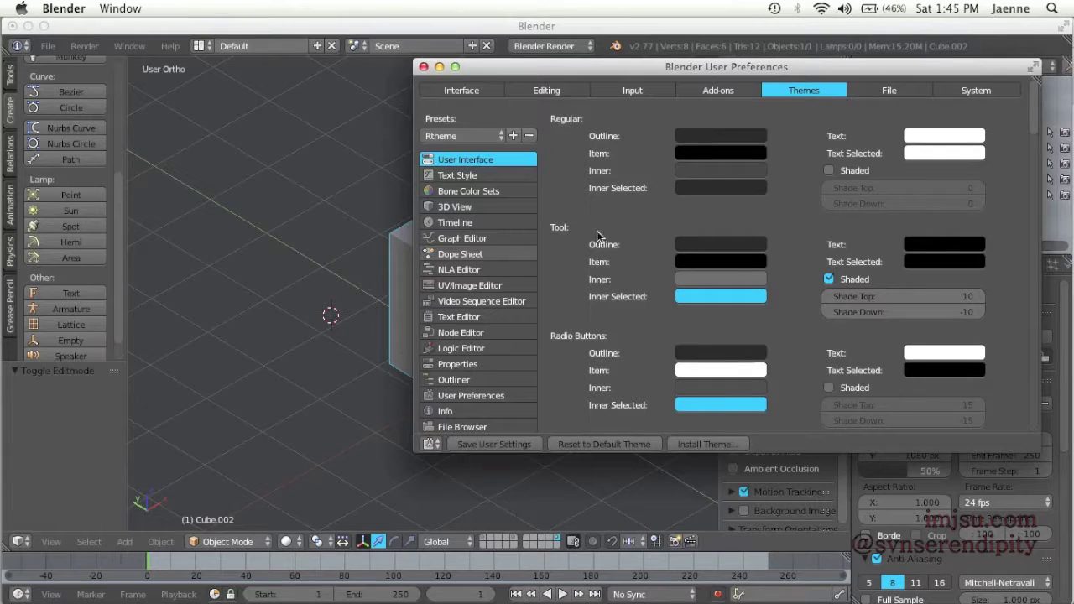
pyautogui.moveTo(887, 69); pyautogui.dragTo(534, 88)
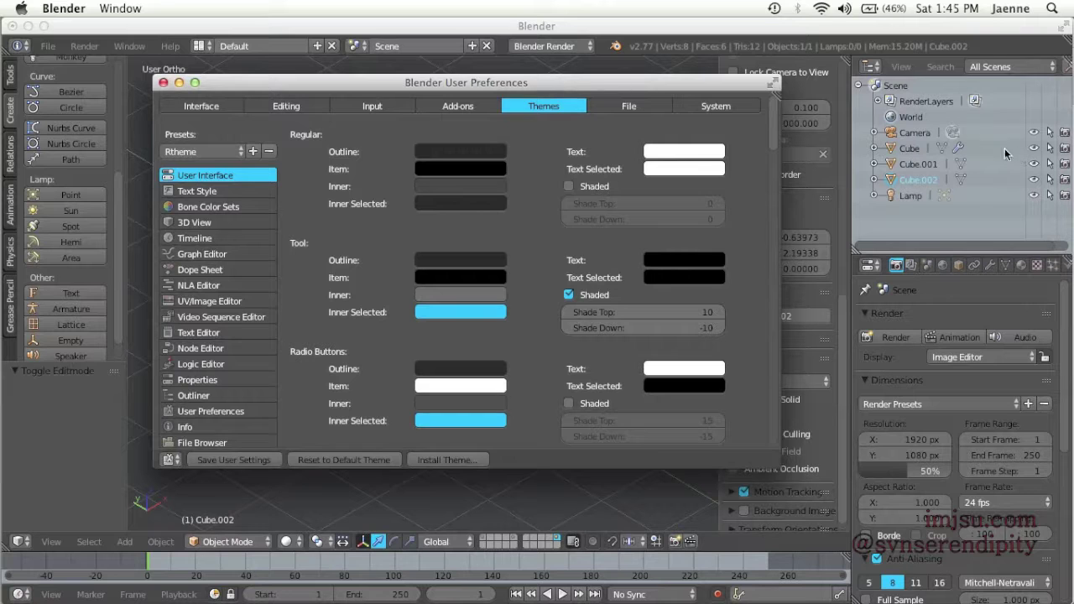
pyautogui.moveTo(428, 95); pyautogui.dragTo(623, 72)
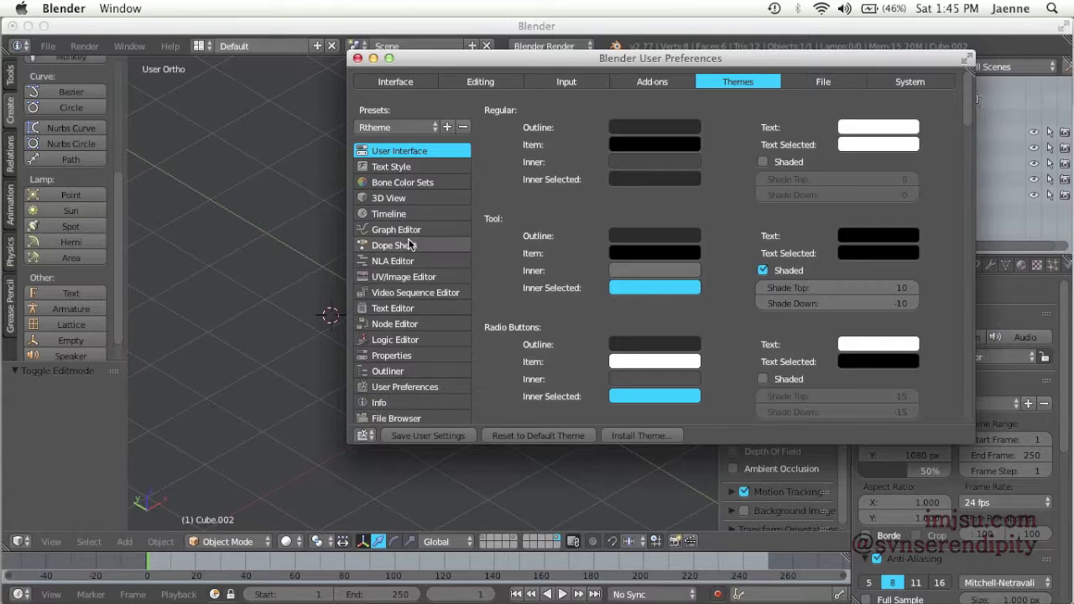
pyautogui.moveTo(412, 56); pyautogui.dragTo(464, 53)
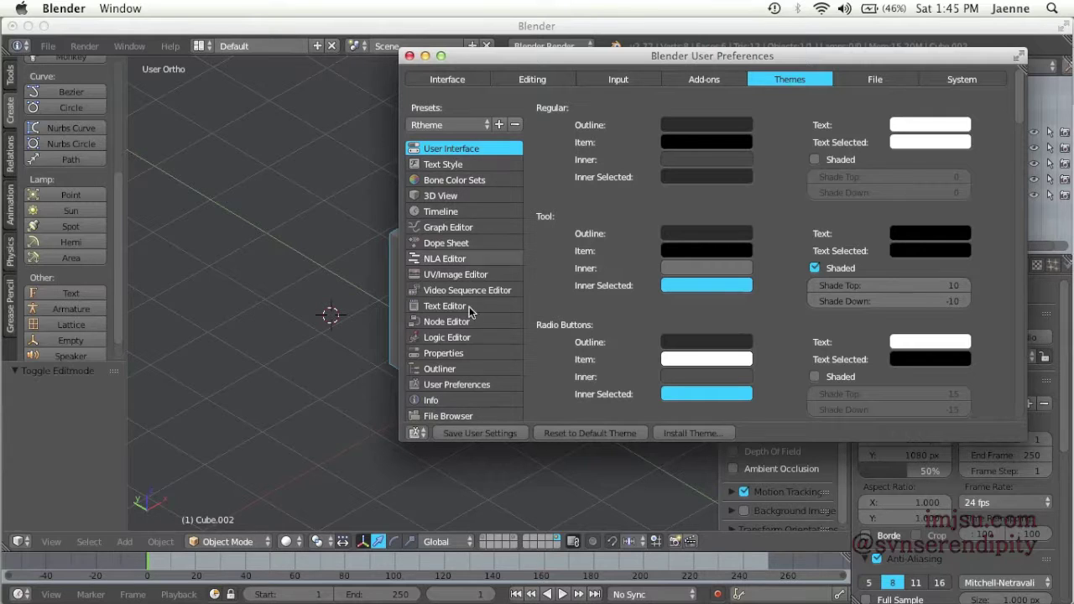
# Set the Rtheme Outliner window background to a deep purple.
pyautogui.click(441, 371)
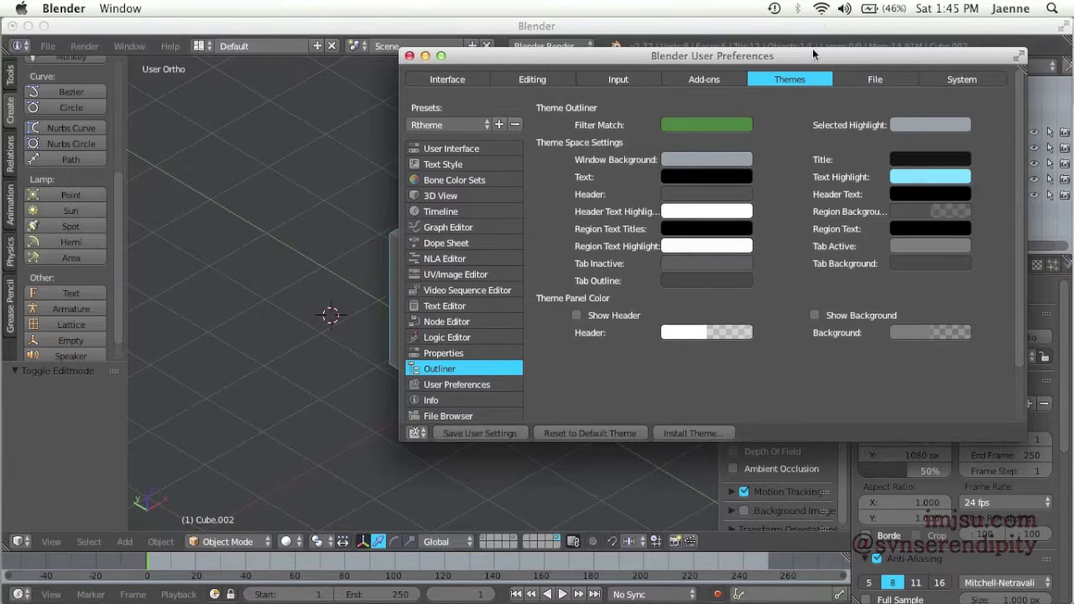
pyautogui.moveTo(802, 60); pyautogui.dragTo(581, 83)
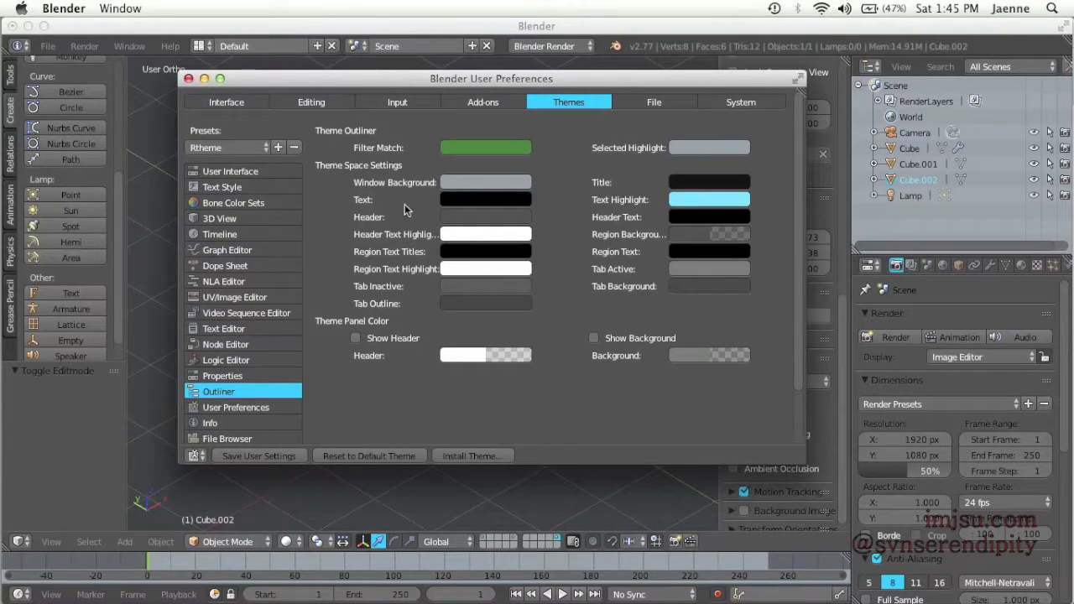
pyautogui.click(485, 183)
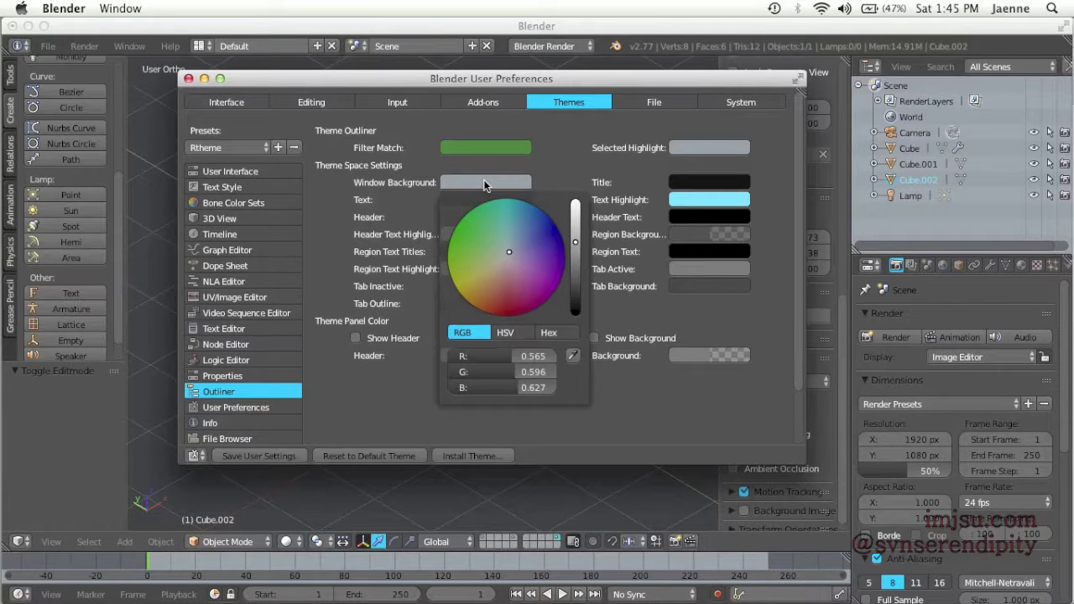
pyautogui.click(521, 248)
pyautogui.moveTo(521, 249)
pyautogui.mouseDown()
pyautogui.moveTo(535, 248)
pyautogui.moveTo(523, 257)
pyautogui.mouseUp()
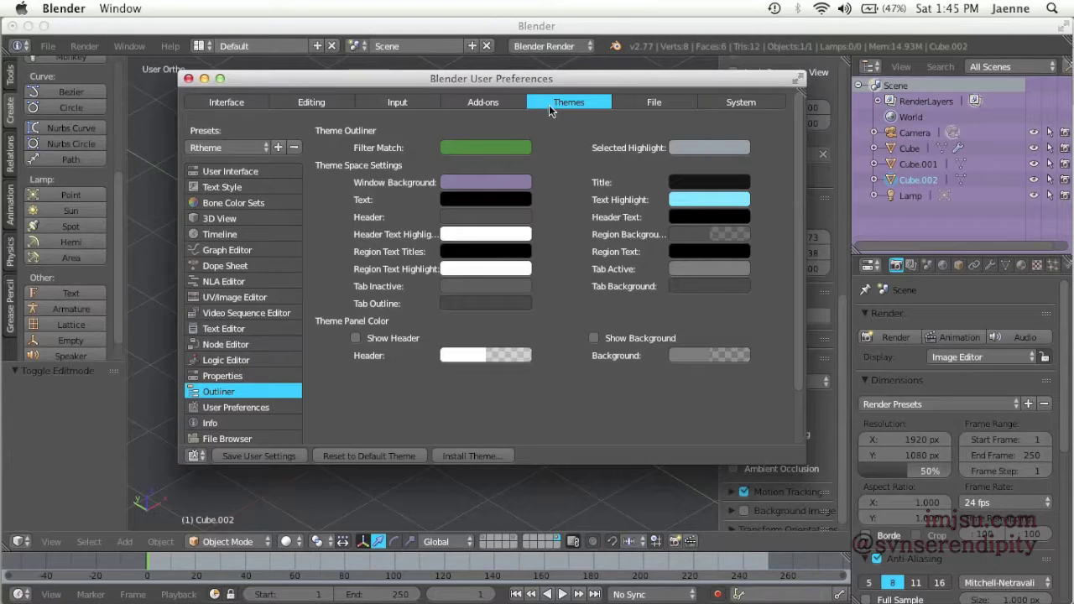
pyautogui.moveTo(525, 83); pyautogui.dragTo(492, 72)
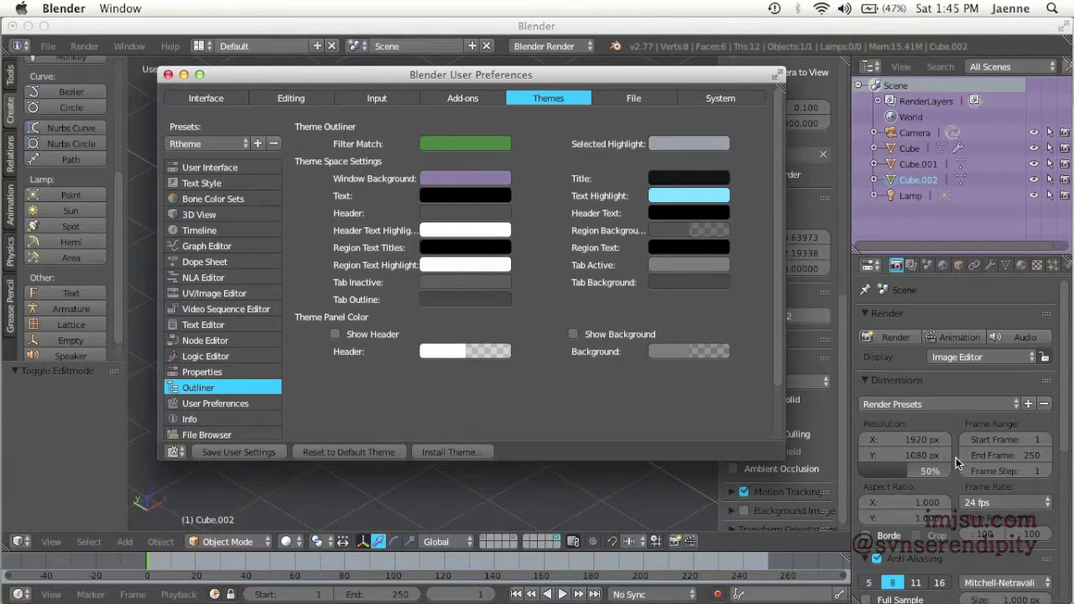
pyautogui.moveTo(557, 78); pyautogui.dragTo(768, 61)
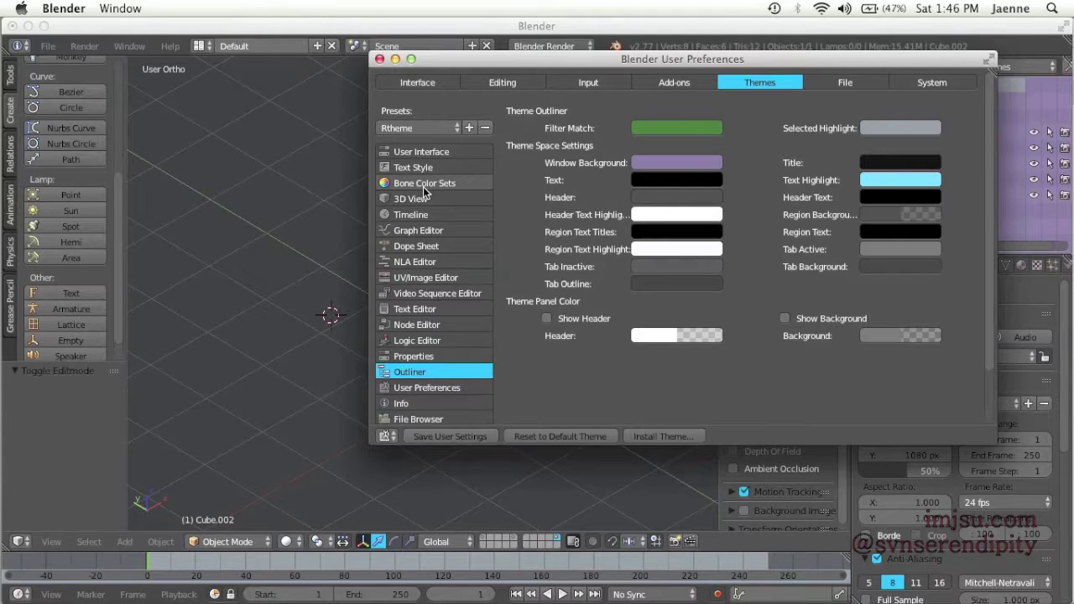
pyautogui.scroll(-3, 419, 198)
pyautogui.scroll(1, 426, 206)
pyautogui.scroll(1, 426, 207)
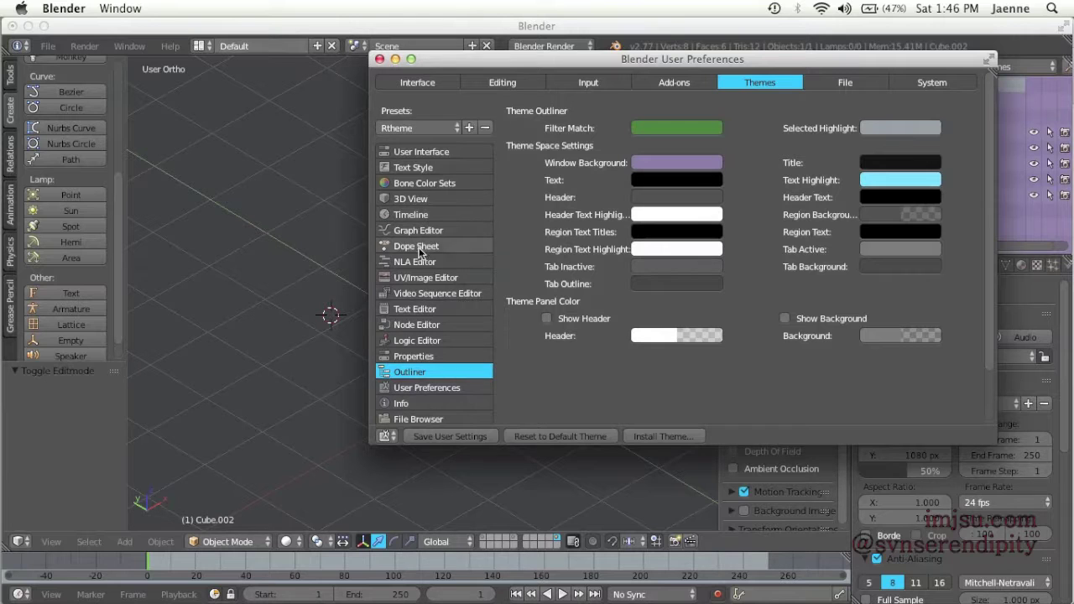
# Set the Properties editor window background to a light teal-grey.
pyautogui.click(425, 357)
pyautogui.moveTo(789, 56); pyautogui.dragTo(574, 72)
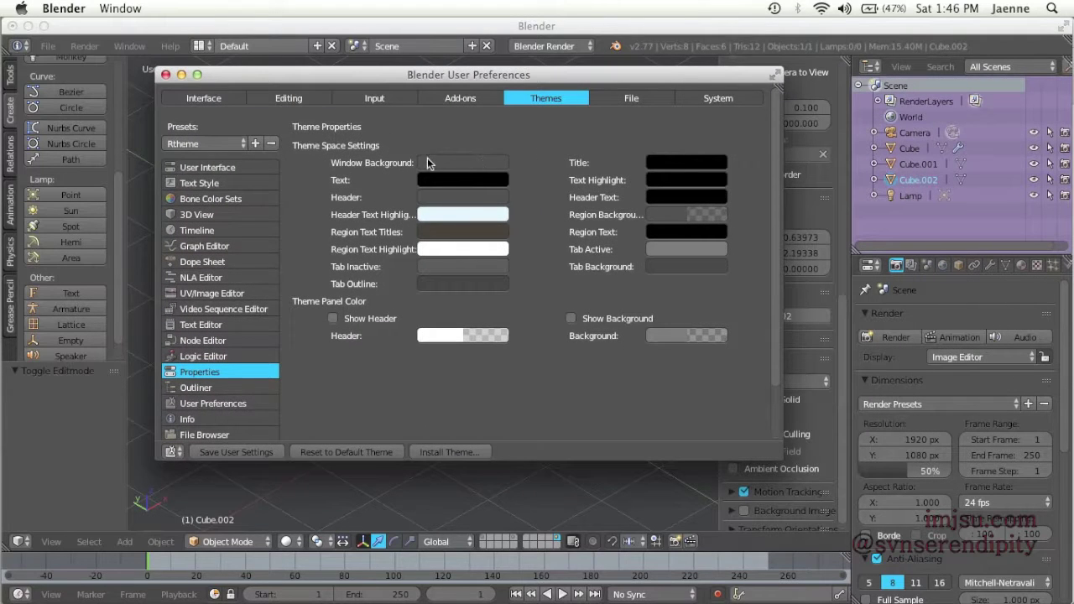
pyautogui.click(441, 165)
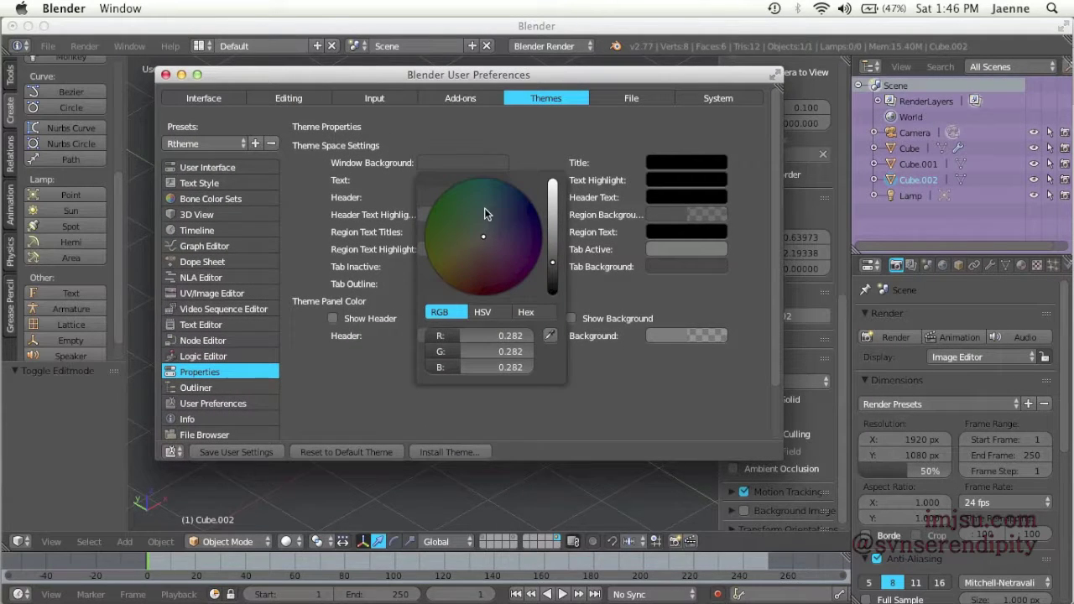
pyautogui.moveTo(481, 237)
pyautogui.mouseDown()
pyautogui.moveTo(460, 229)
pyautogui.moveTo(481, 256)
pyautogui.mouseUp()
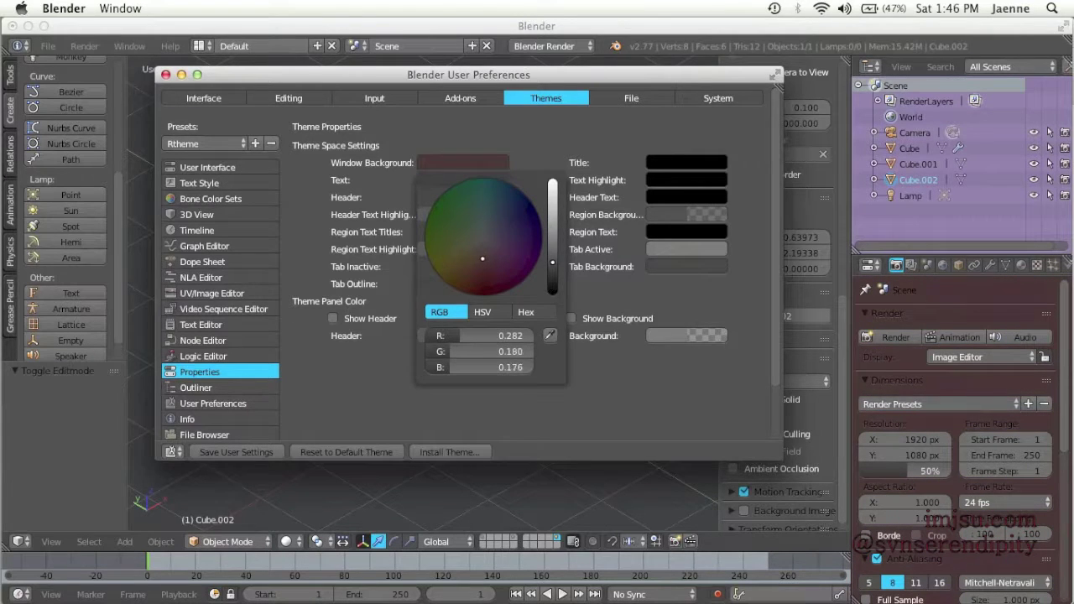
pyautogui.moveTo(482, 253); pyautogui.dragTo(473, 231)
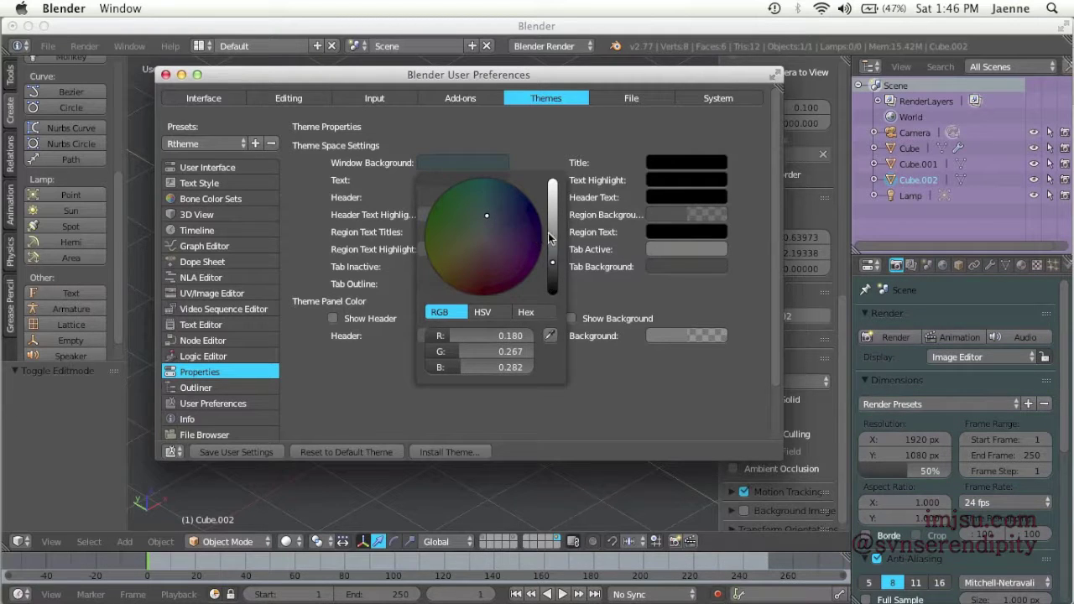
pyautogui.moveTo(550, 239); pyautogui.dragTo(553, 234)
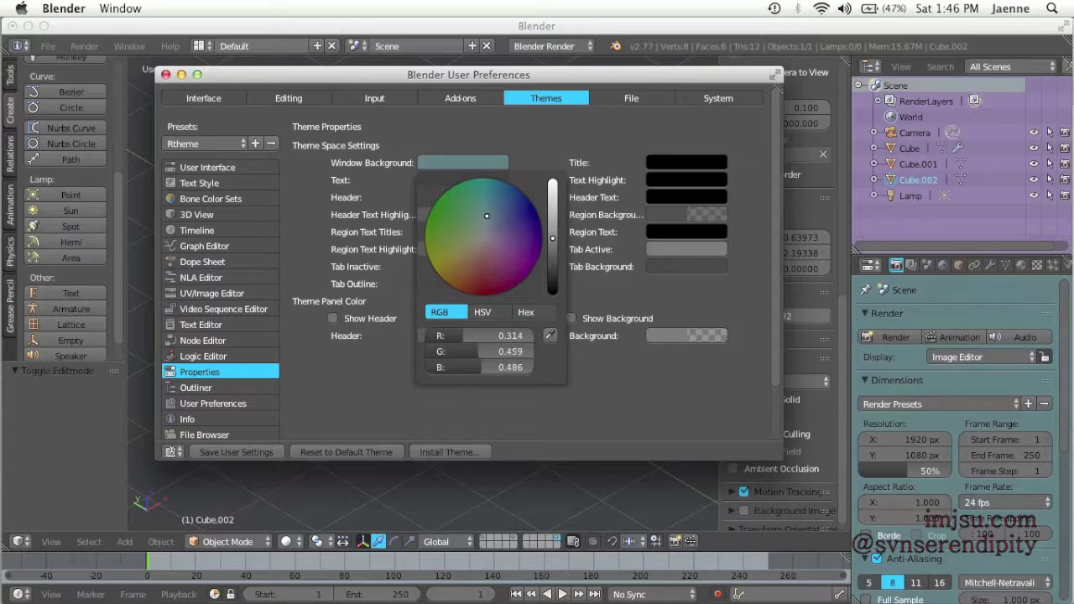
pyautogui.moveTo(484, 74); pyautogui.dragTo(513, 76)
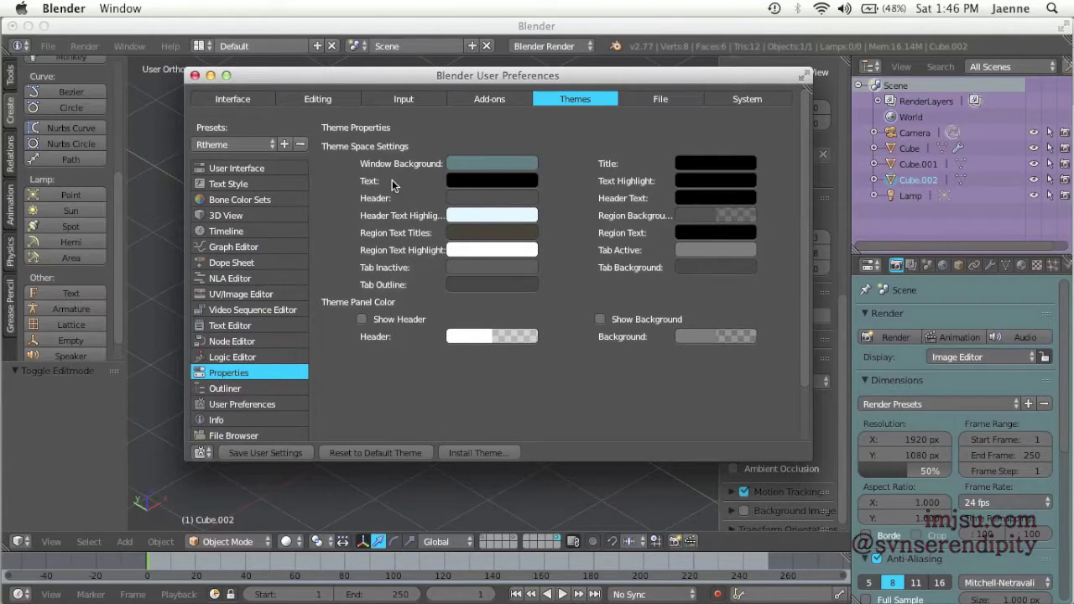
# Change the Properties text colour from black to indigo.
pyautogui.click(474, 182)
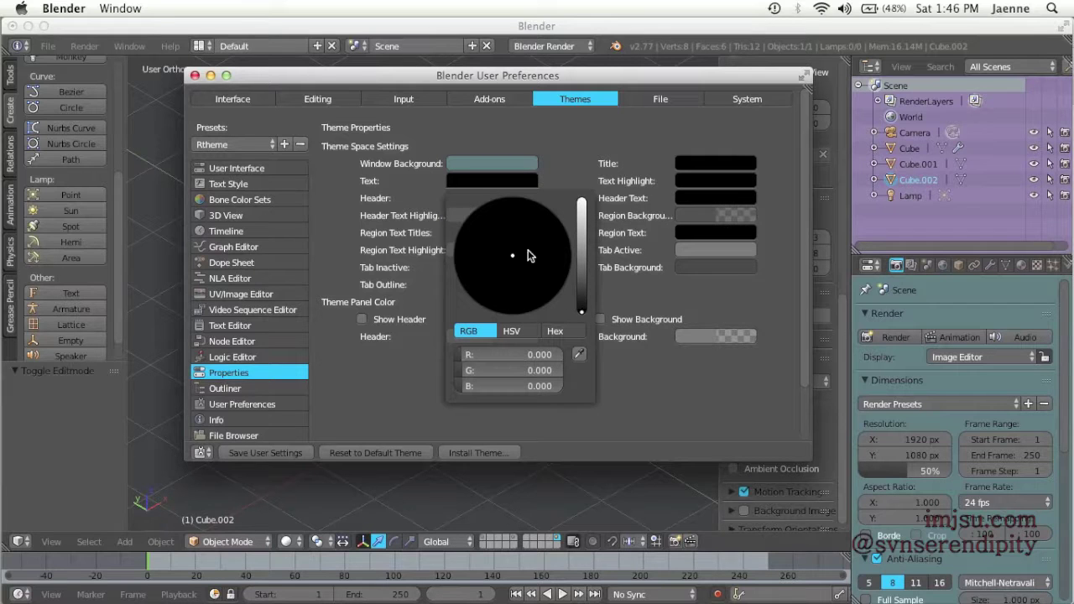
pyautogui.moveTo(582, 311); pyautogui.dragTo(582, 261)
pyautogui.moveTo(517, 254); pyautogui.dragTo(563, 243)
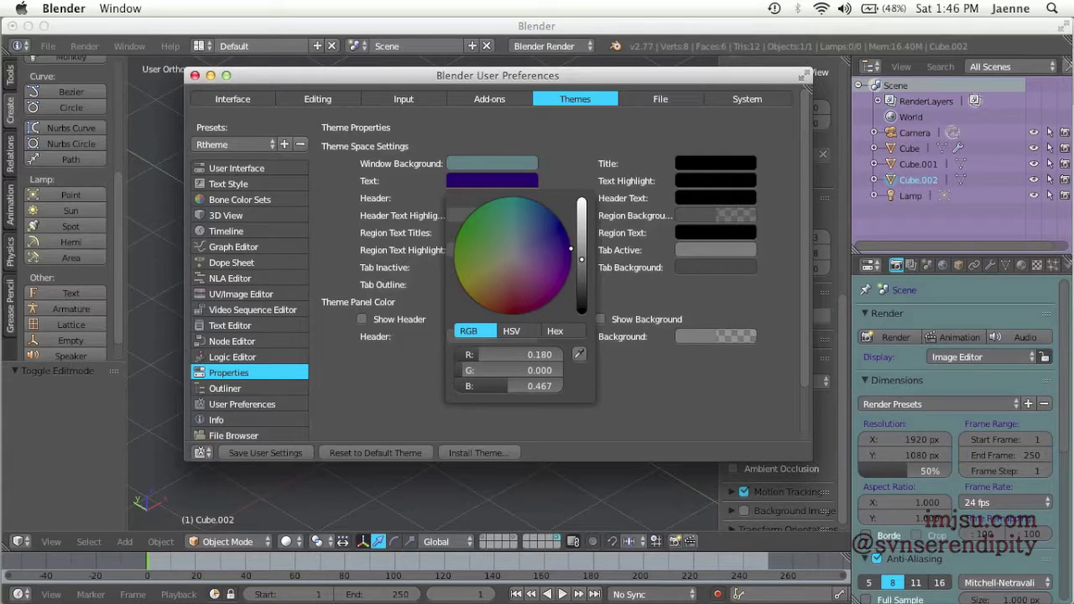
pyautogui.moveTo(571, 75); pyautogui.dragTo(759, 91)
# Show the 3D View theme colours and scroll down to the Theme Background Color settings.
pyautogui.click(420, 233)
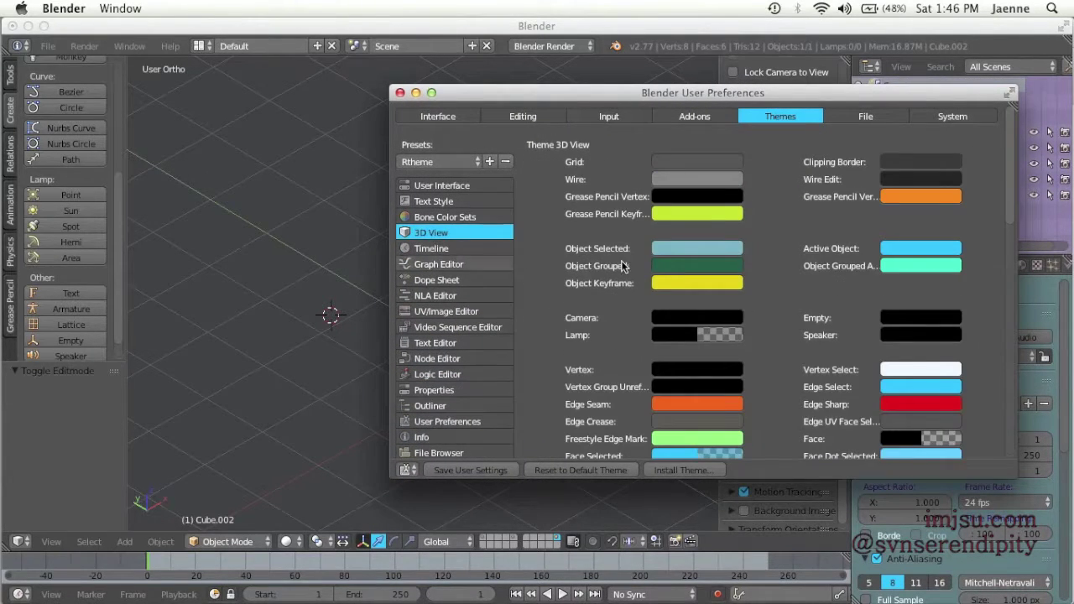
pyautogui.moveTo(690, 92); pyautogui.dragTo(724, 145)
pyautogui.scroll(-5, 282, 253)
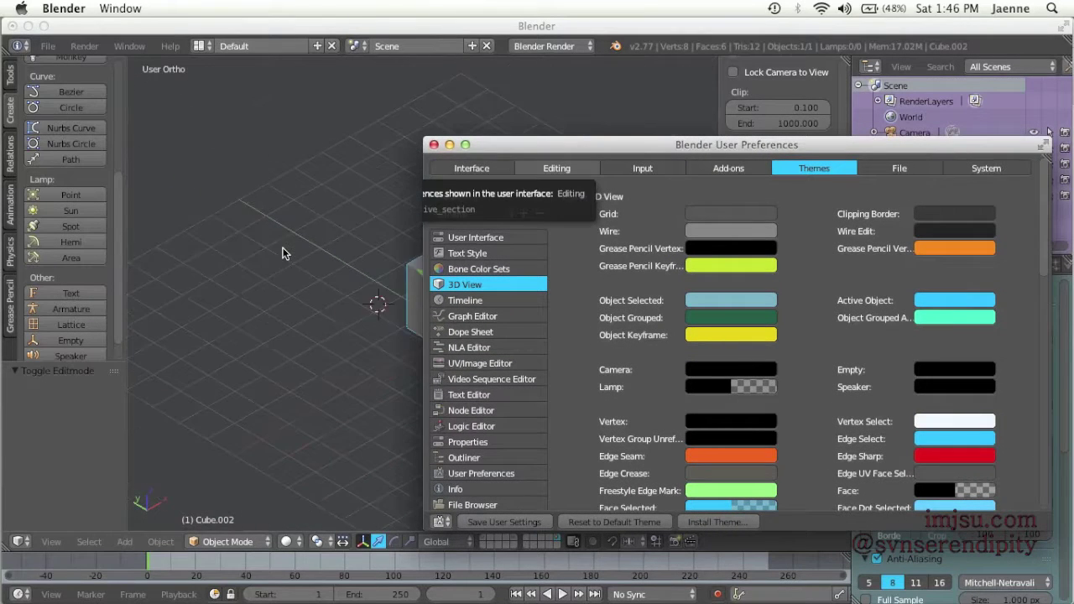
pyautogui.moveTo(575, 147); pyautogui.dragTo(592, 483)
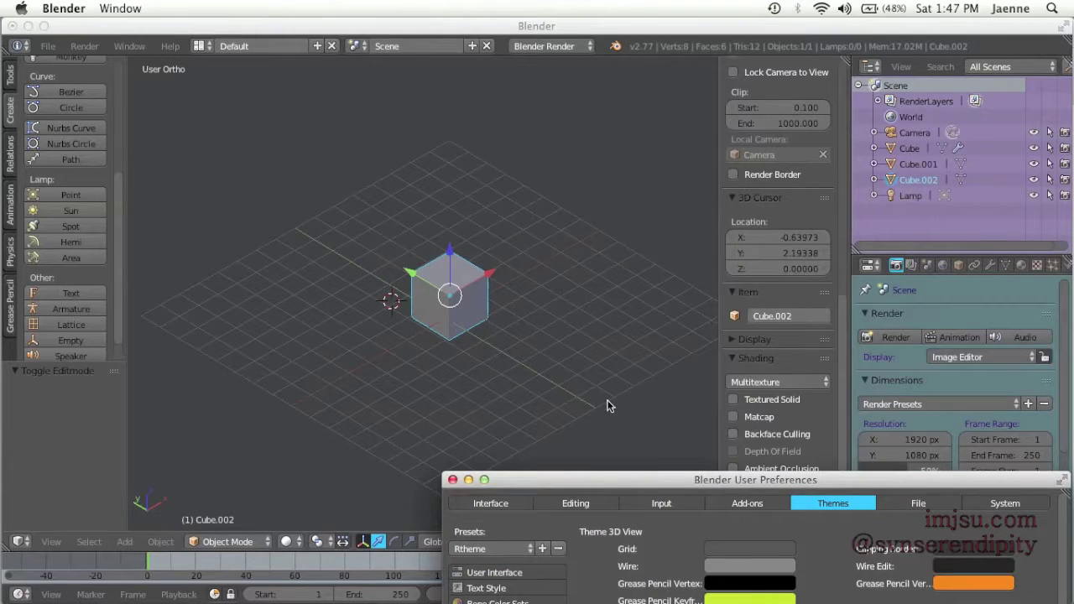
pyautogui.moveTo(780, 484); pyautogui.dragTo(588, 79)
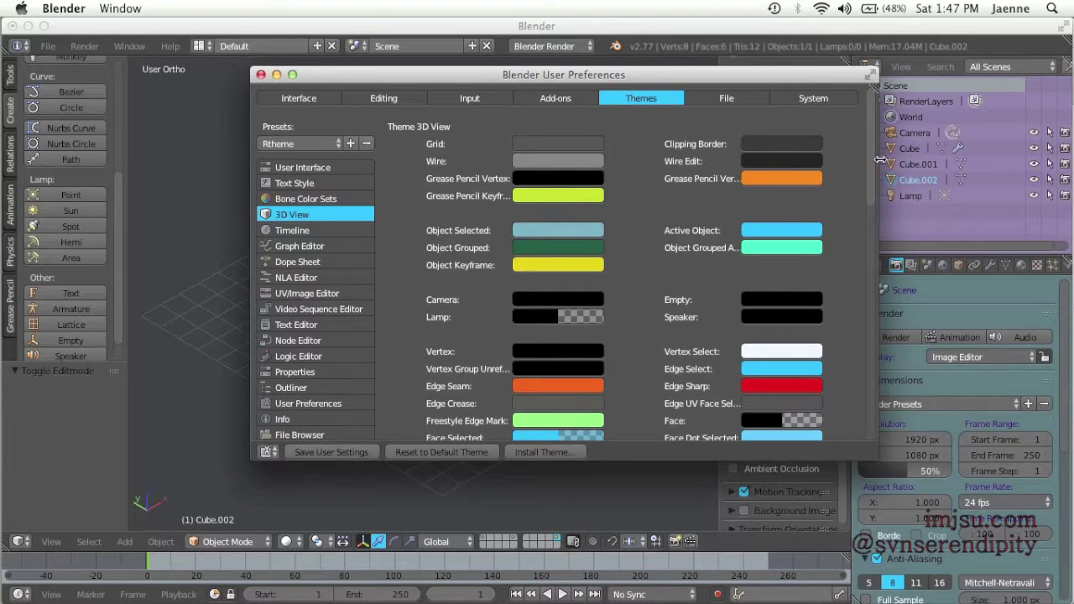
pyautogui.moveTo(871, 163); pyautogui.dragTo(866, 393)
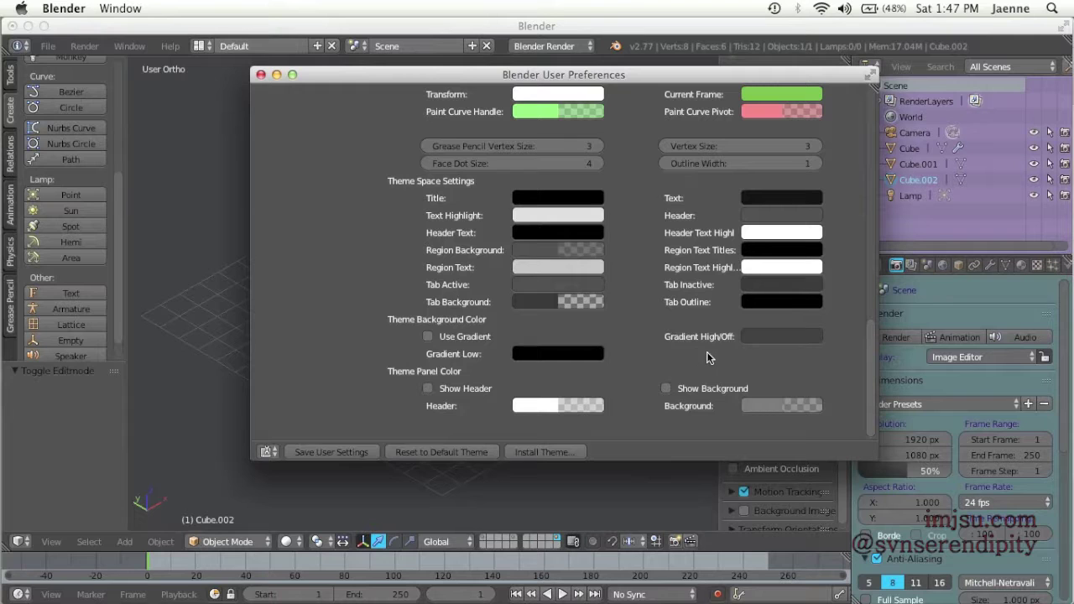
# Set the 3D View Gradient High/Off background colour to a very dark purple.
pyautogui.click(750, 336)
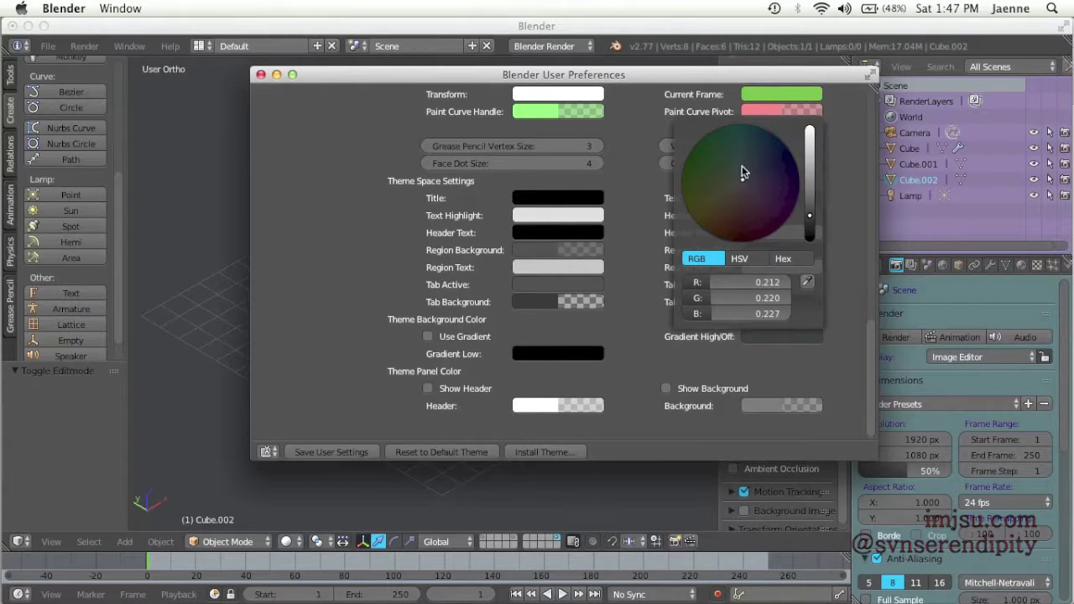
pyautogui.moveTo(809, 215); pyautogui.dragTo(809, 197)
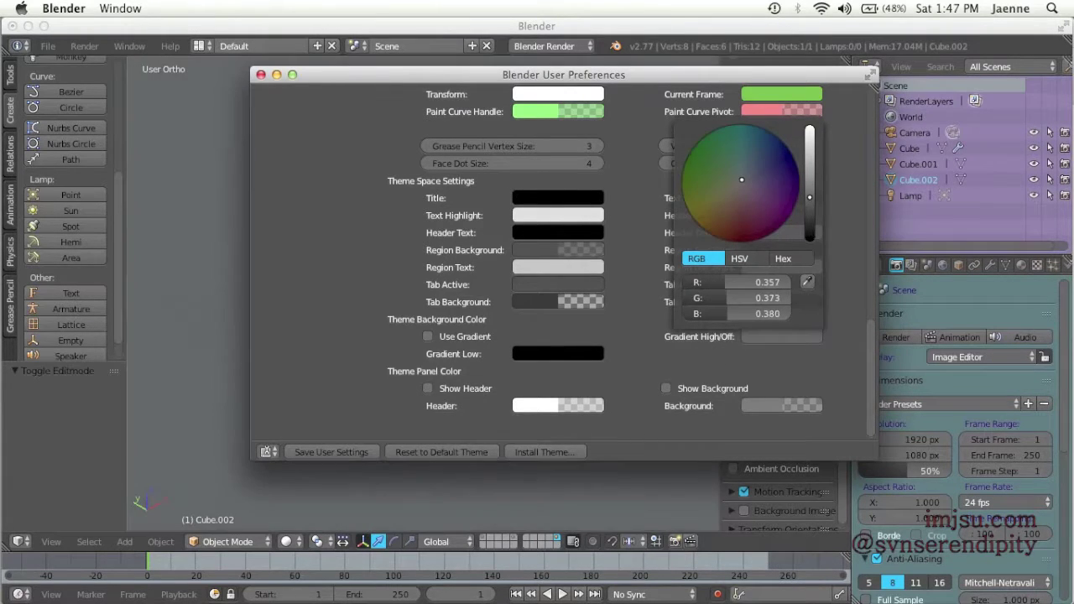
pyautogui.moveTo(630, 78); pyautogui.dragTo(780, 160)
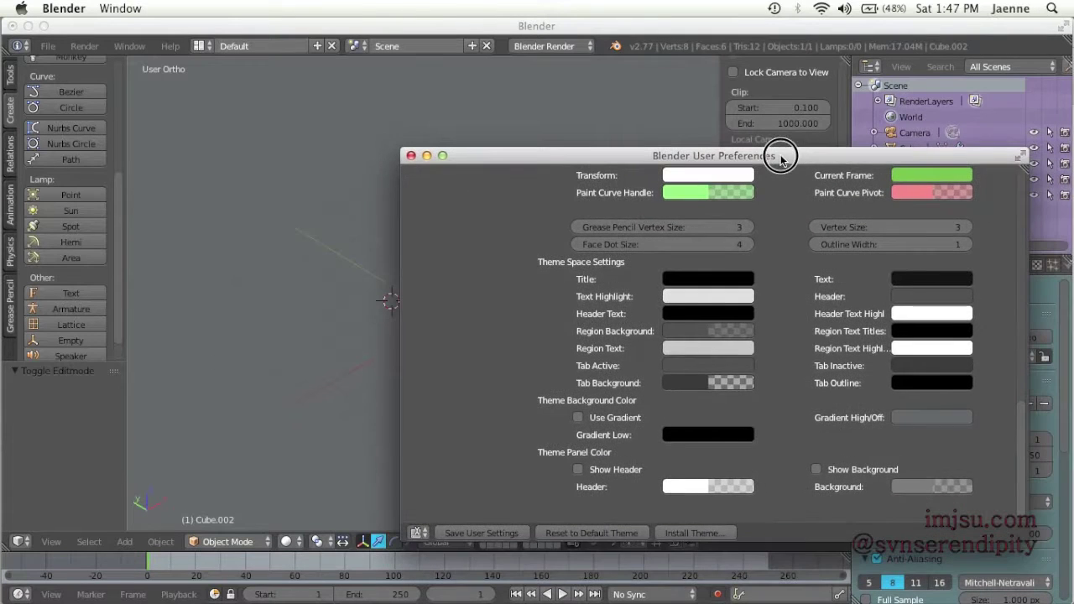
pyautogui.click(914, 418)
pyautogui.moveTo(895, 281); pyautogui.dragTo(960, 304)
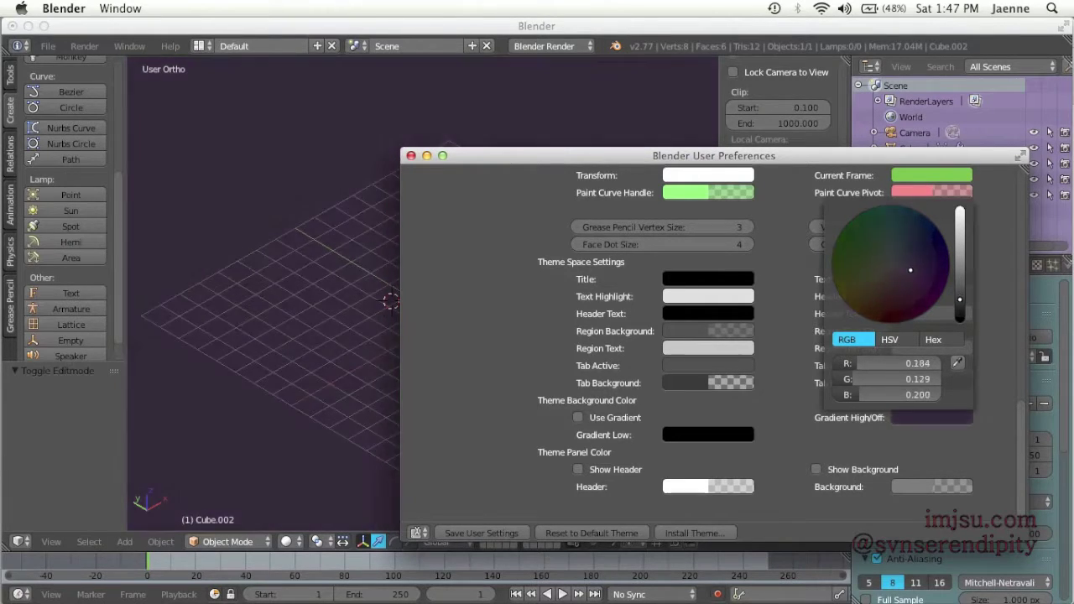
pyautogui.moveTo(854, 164); pyautogui.dragTo(666, 127)
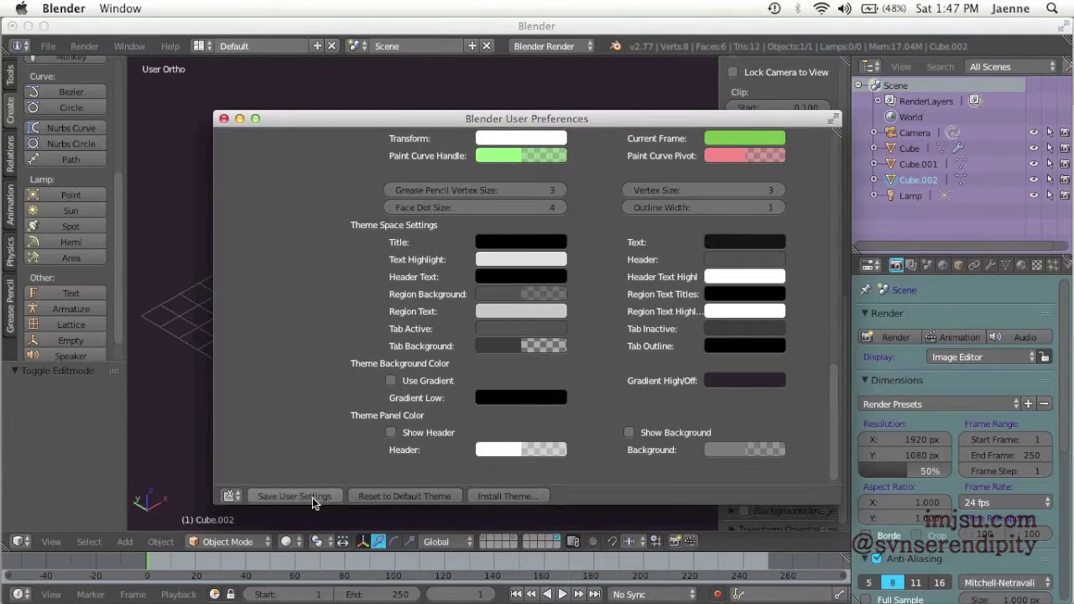
pyautogui.moveTo(546, 115); pyautogui.dragTo(497, 109)
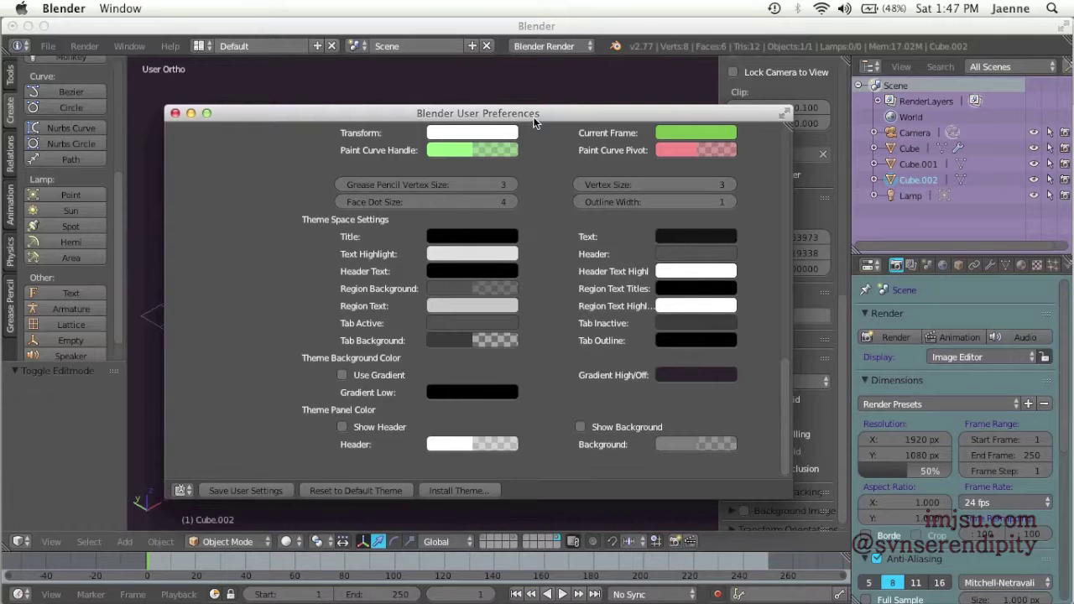
pyautogui.moveTo(528, 112); pyautogui.dragTo(597, 96)
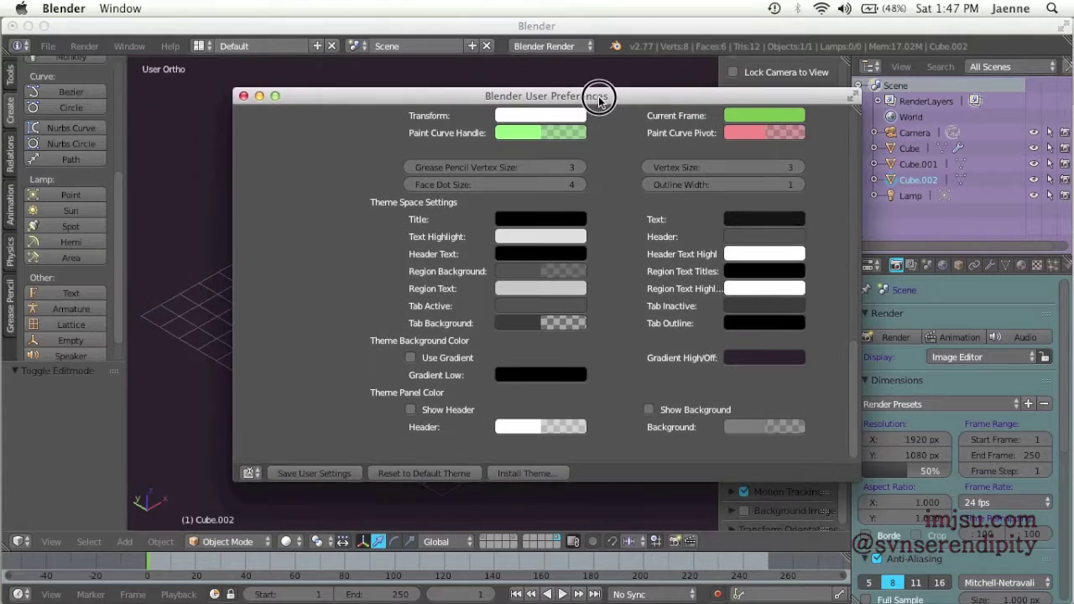
# Save the user settings, close Preferences, and collapse the 3D view's side panel.
pyautogui.click(317, 474)
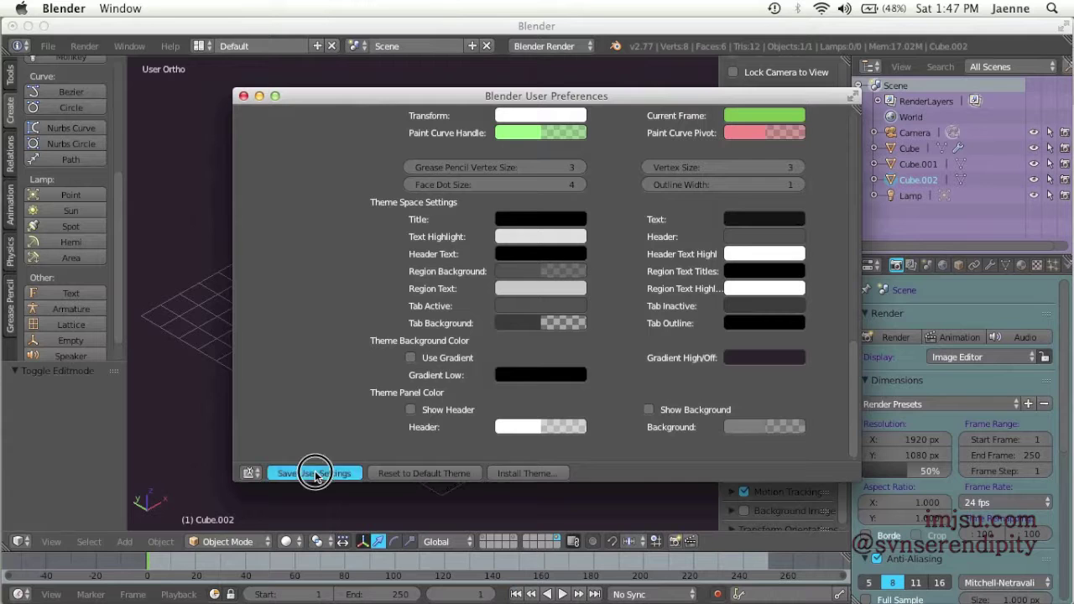
pyautogui.click(244, 98)
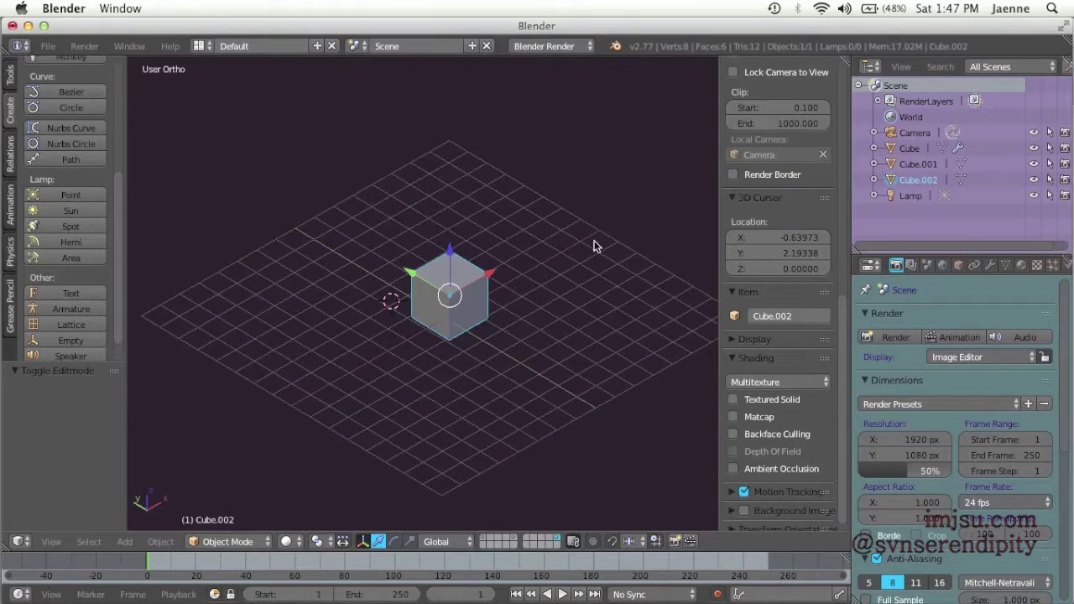
pyautogui.moveTo(717, 213); pyautogui.dragTo(882, 219)
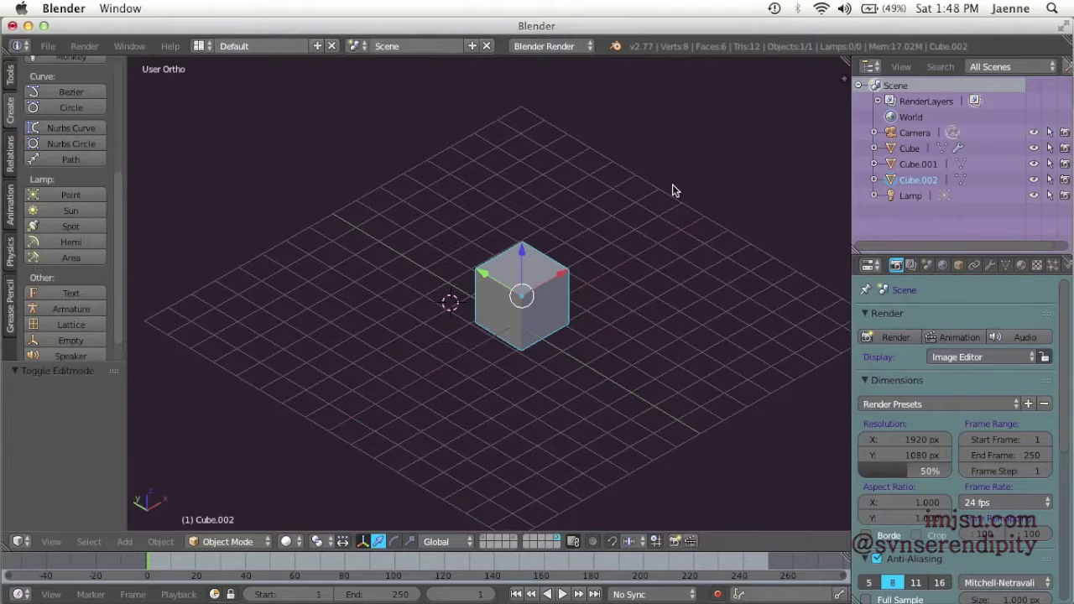
# Save the plum-themed setup as the startup file, confirming the prompt.
pyautogui.click(48, 46)
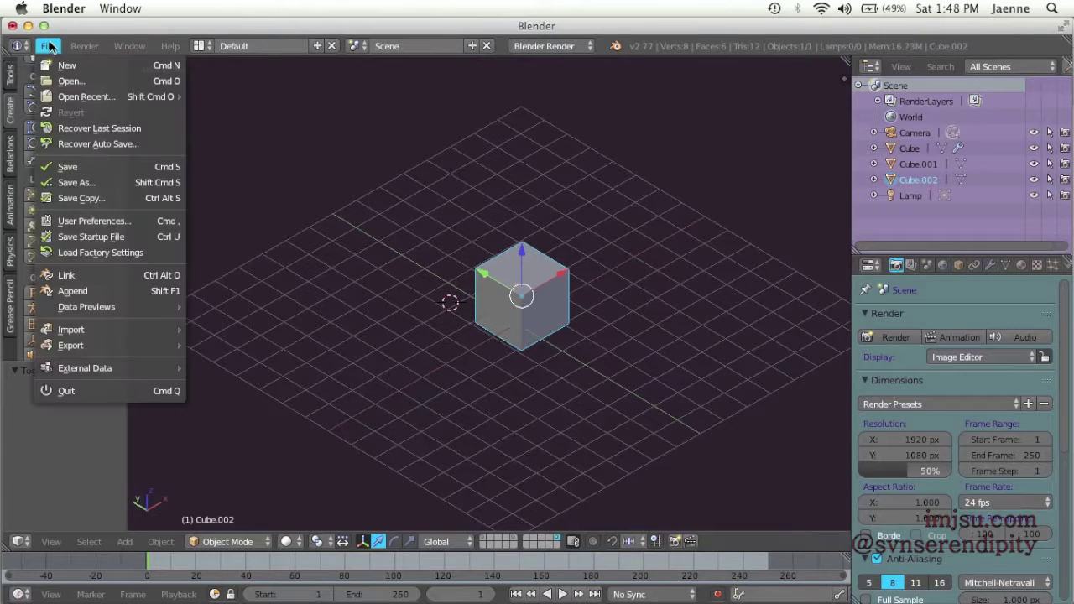
pyautogui.click(81, 240)
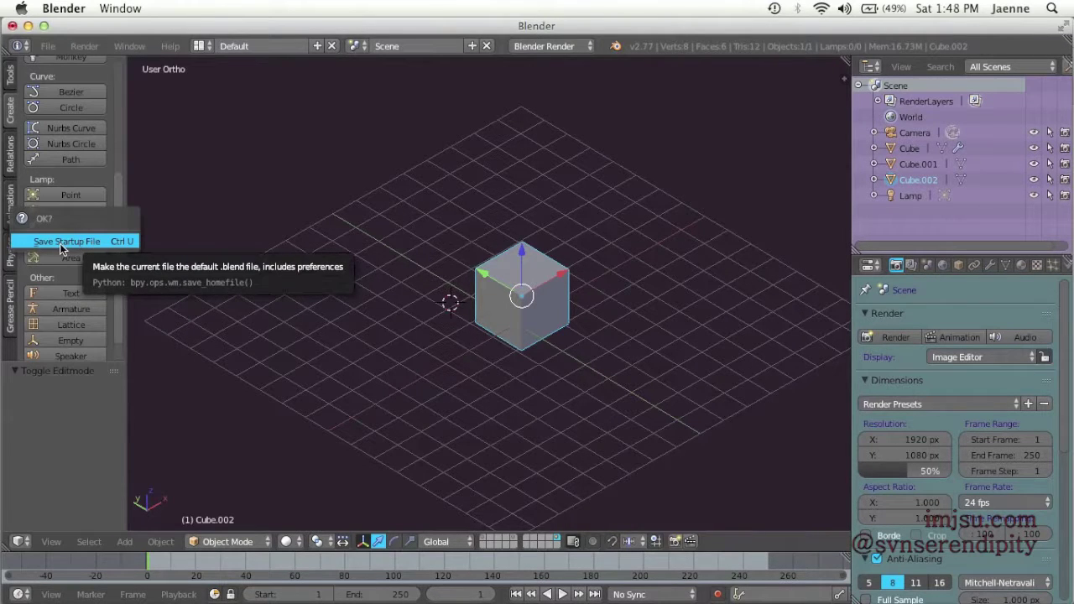
pyautogui.click(57, 243)
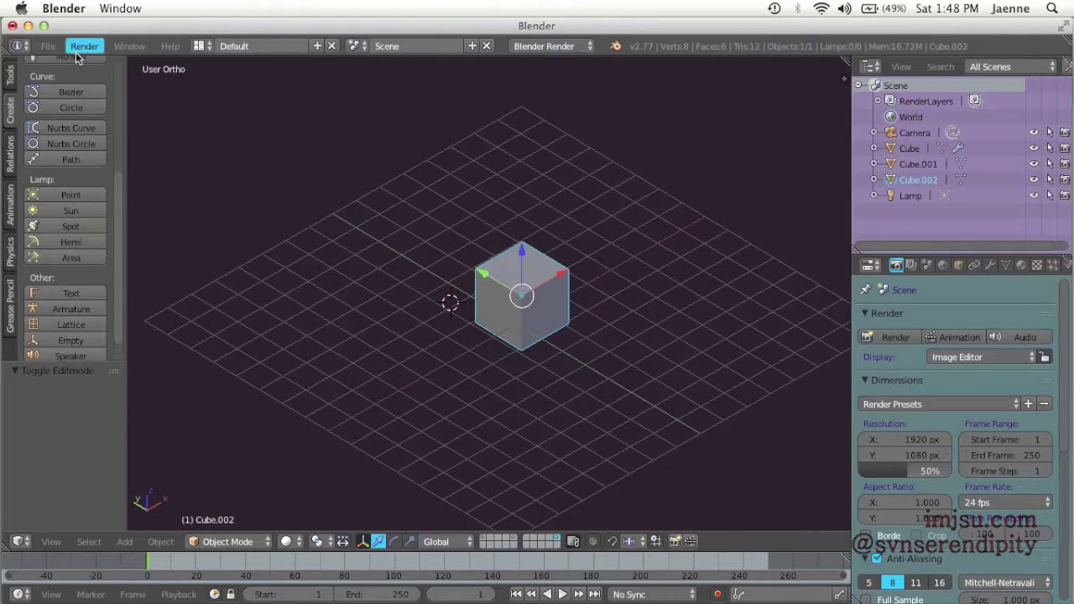
# Reload the start-up file, bring Blender back to the front, and dismiss the splash screen.
pyautogui.click(47, 48)
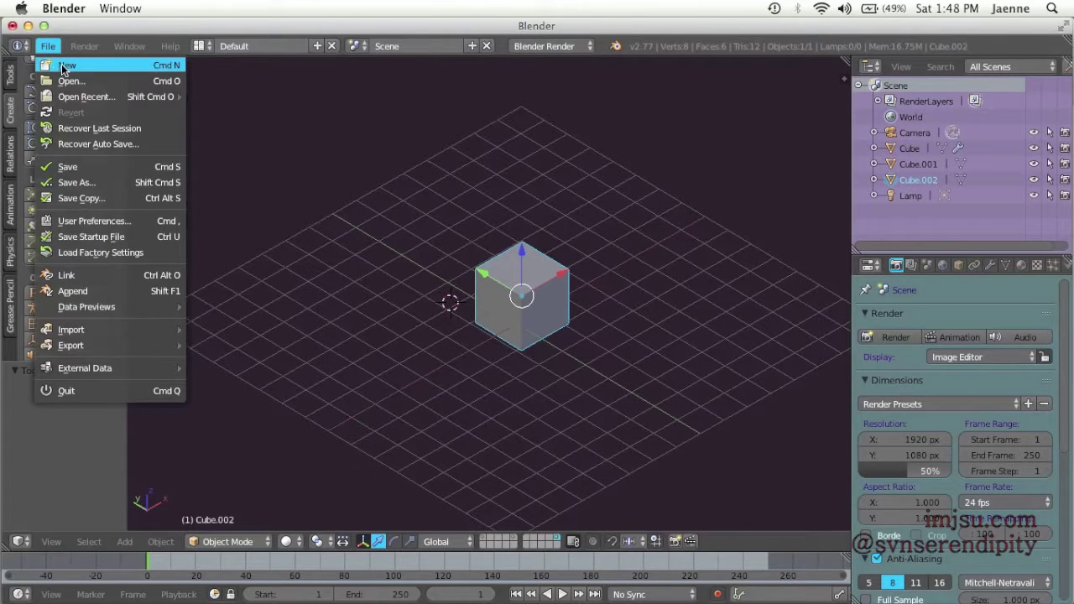
pyautogui.click(63, 67)
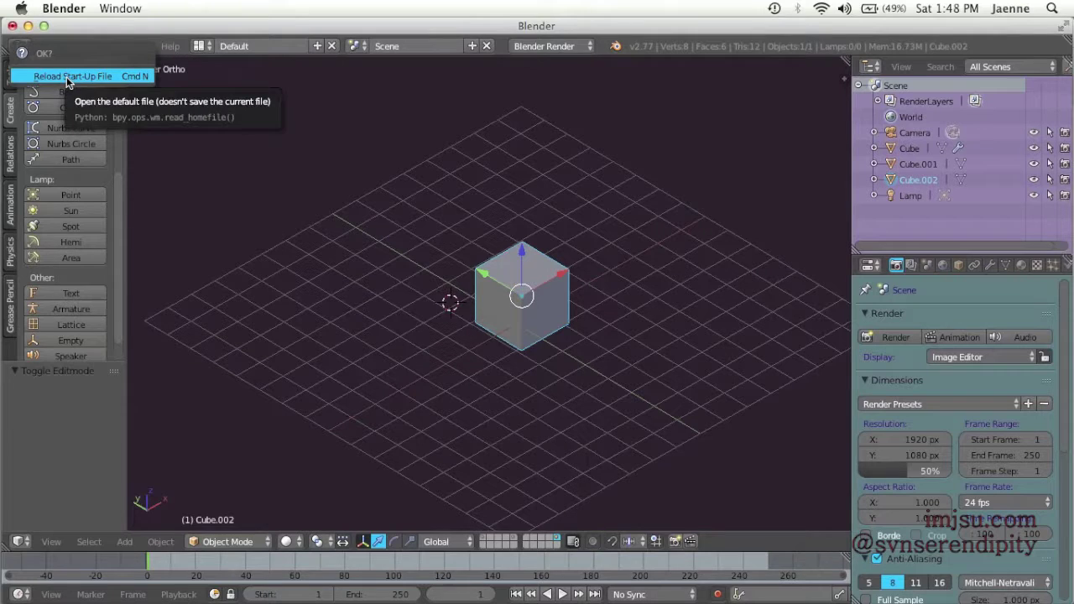
pyautogui.click(70, 77)
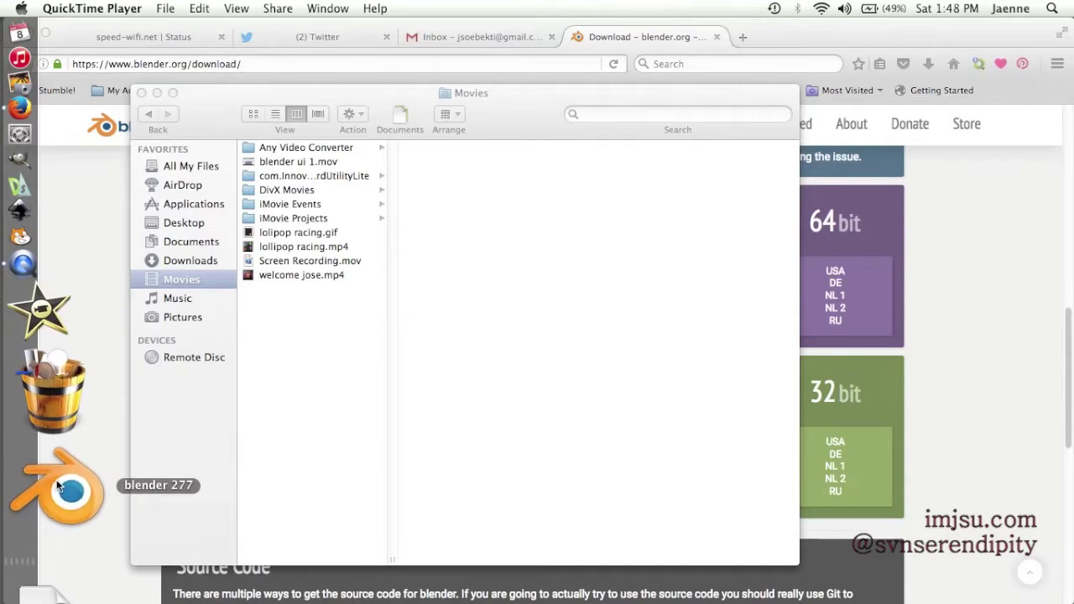
pyautogui.click(57, 485)
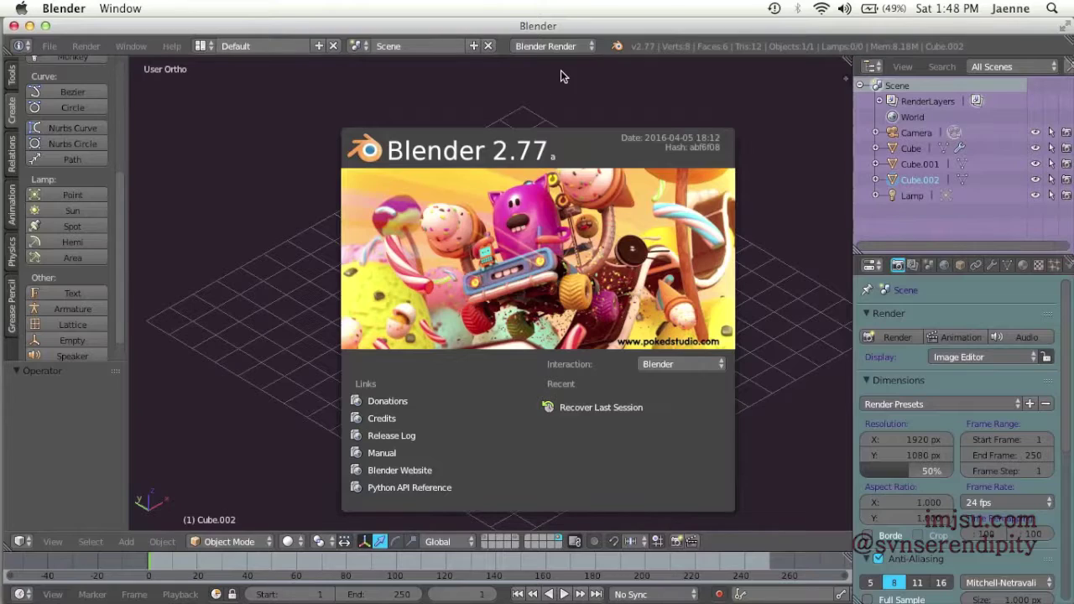
pyautogui.click(193, 183)
pyautogui.scroll(-2, 662, 328)
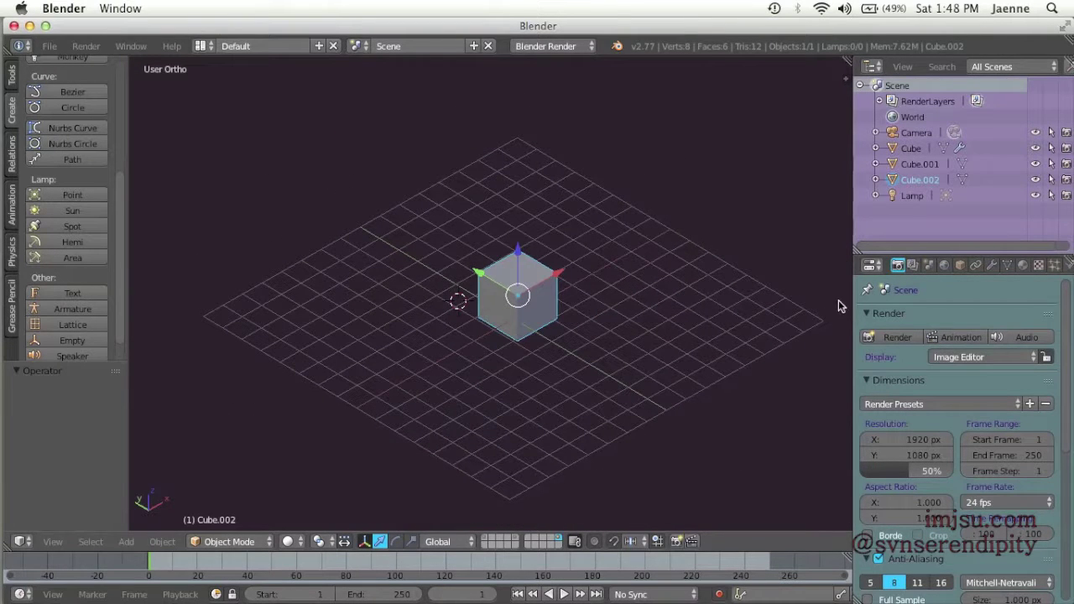
# Widen the outliner/properties column, heighten the outliner, and split the 3D view with a larger top view.
pyautogui.moveTo(854, 293); pyautogui.dragTo(867, 297)
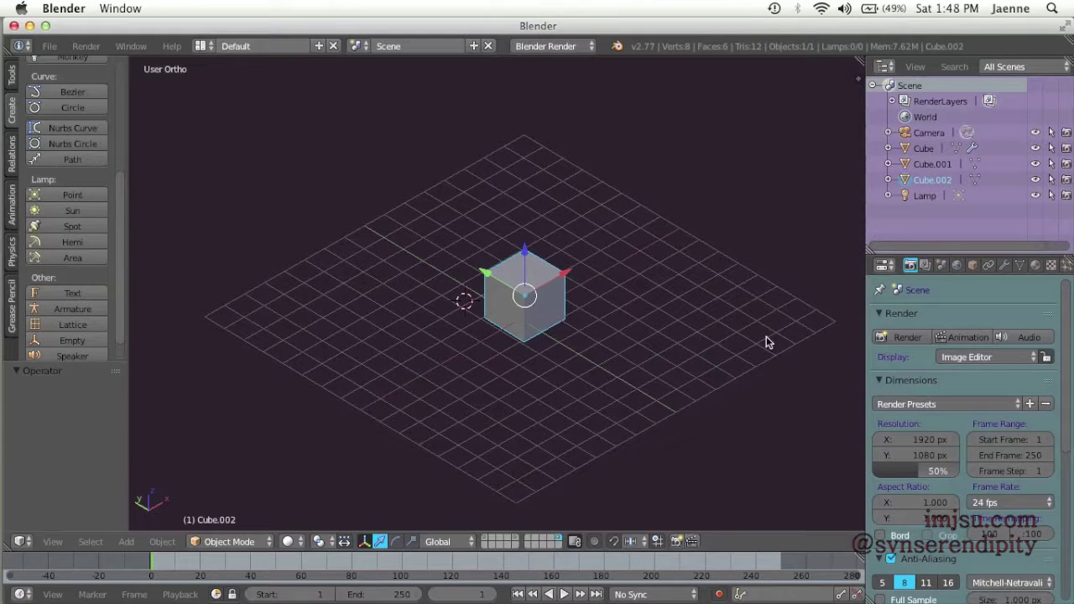
pyautogui.scroll(1, 626, 319)
pyautogui.scroll(-2, 453, 403)
pyautogui.scroll(3, 593, 313)
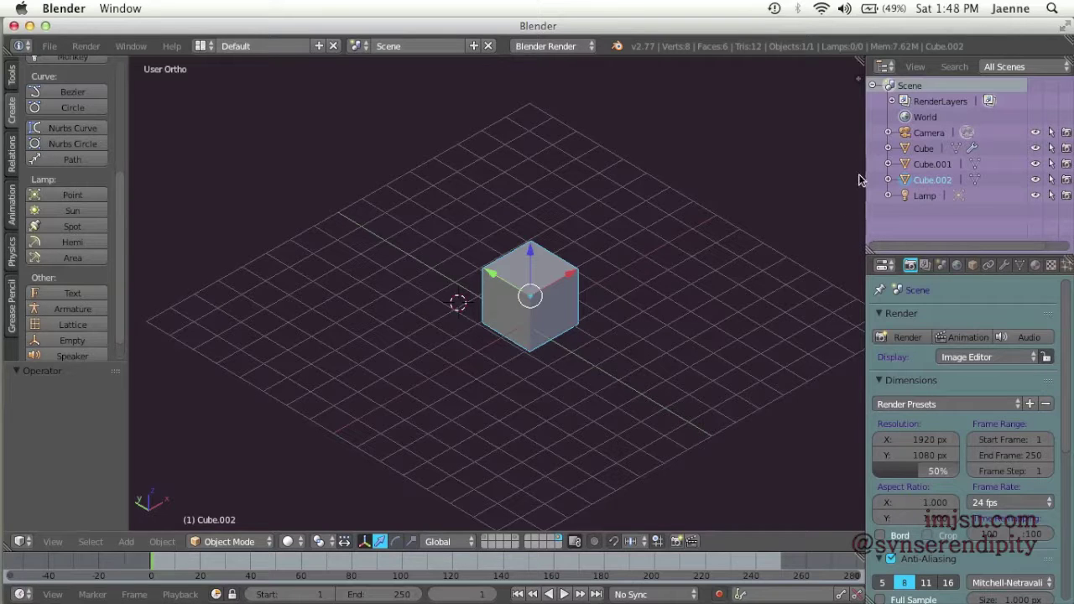
pyautogui.moveTo(863, 175); pyautogui.dragTo(837, 174)
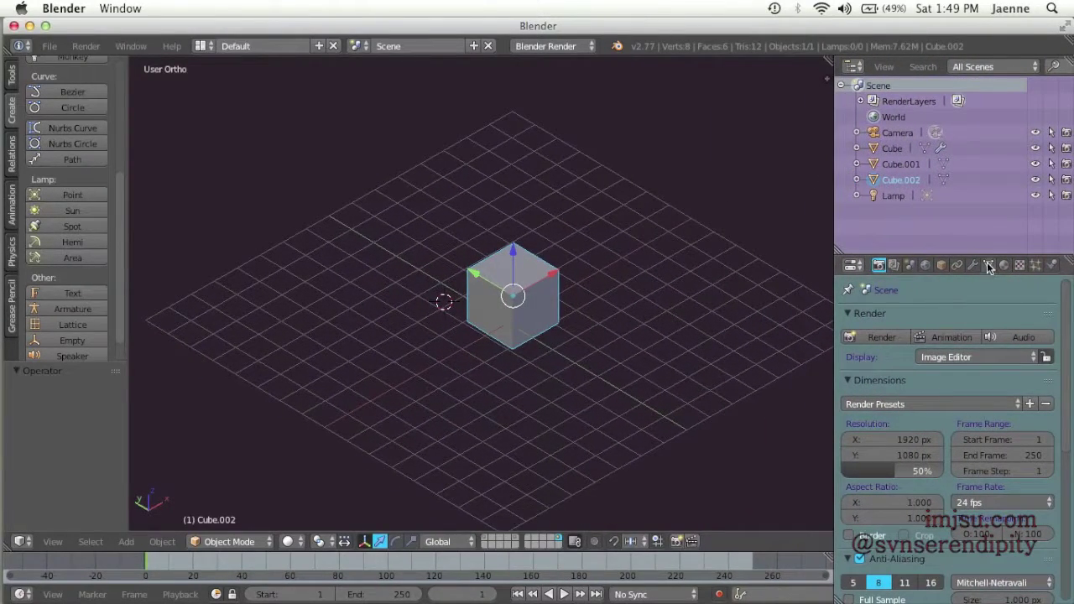
pyautogui.moveTo(981, 253); pyautogui.dragTo(967, 230)
pyautogui.moveTo(975, 299); pyautogui.dragTo(975, 314)
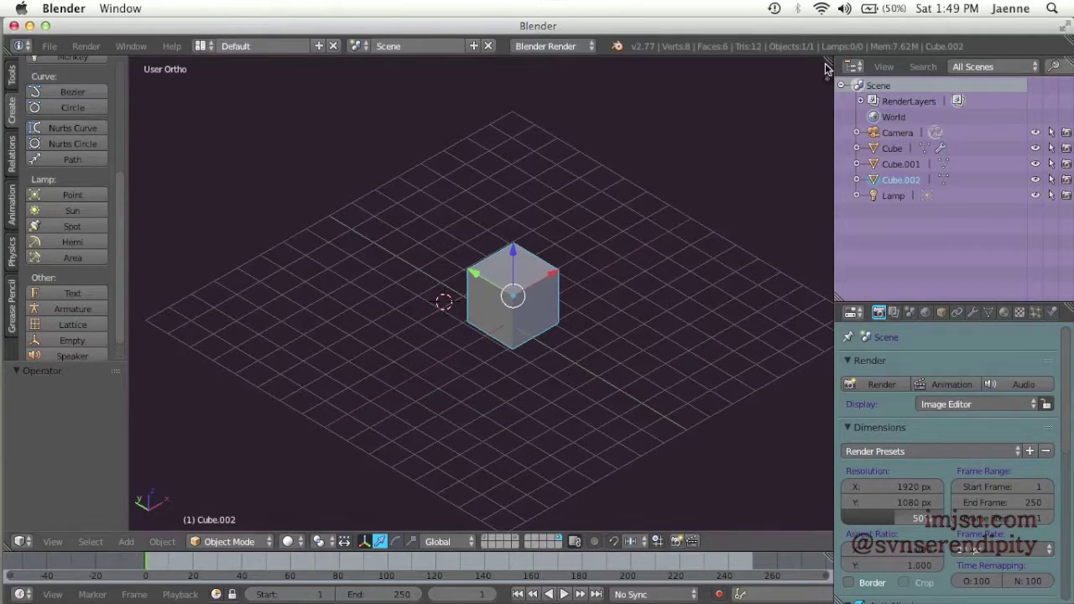
pyautogui.moveTo(831, 61); pyautogui.dragTo(814, 247)
pyautogui.moveTo(731, 202); pyautogui.dragTo(733, 267)
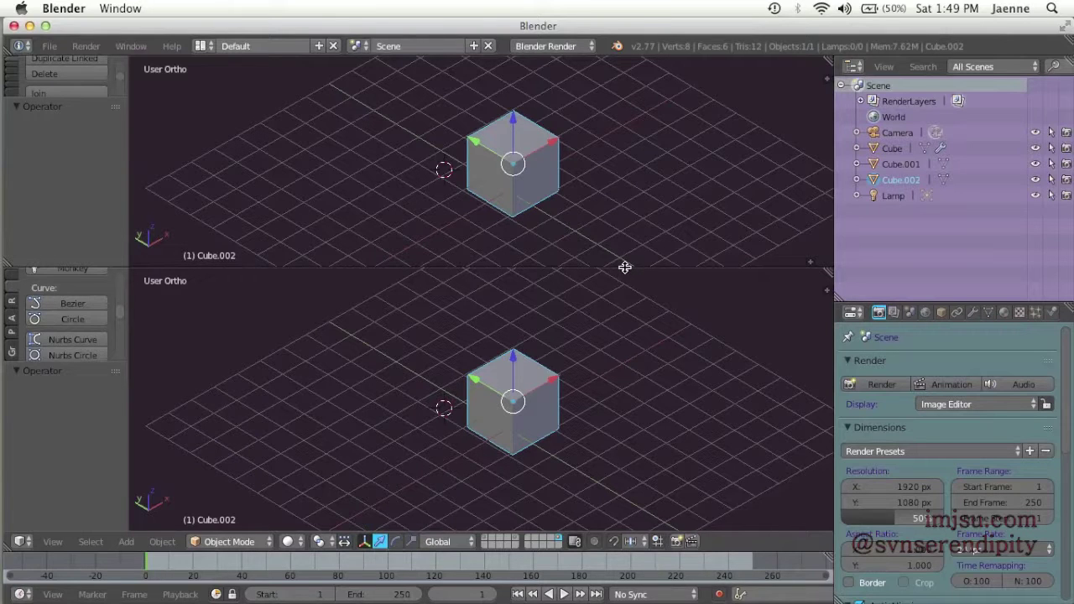
# Join the two 3D views into a single viewport with Join Area.
pyautogui.rightClick(626, 267)
pyautogui.click(595, 285)
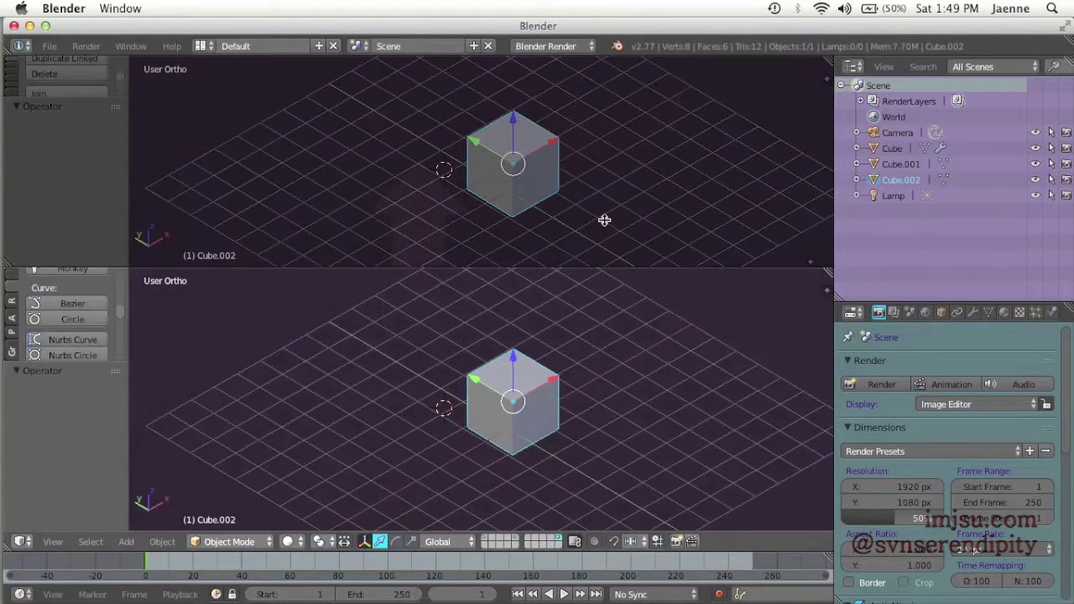
pyautogui.click(546, 211)
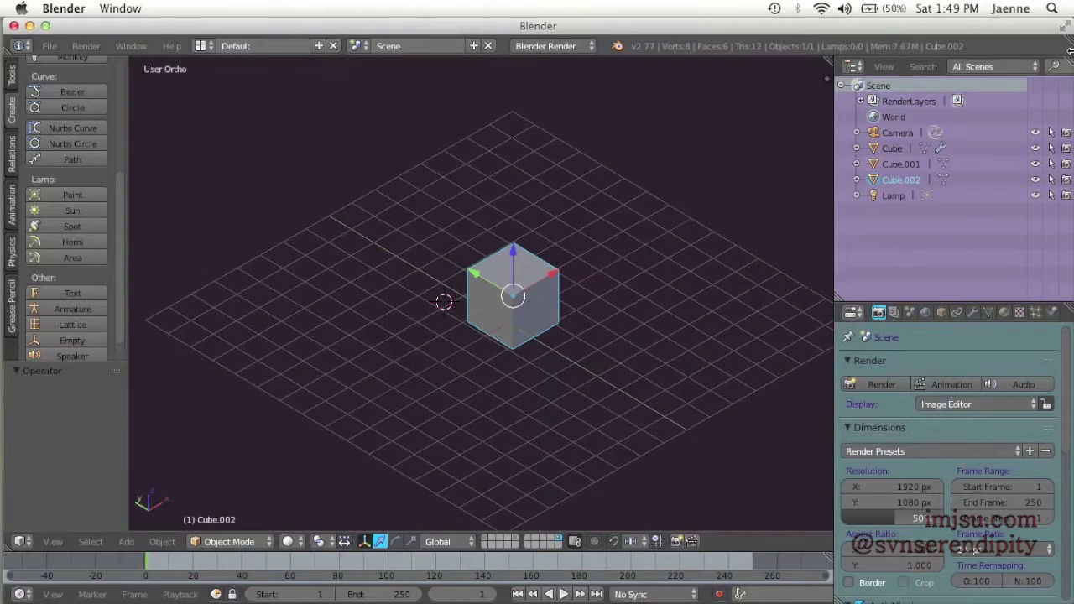
# Split the Outliner in two, resize both, and make the upper one a UV/Image Editor.
pyautogui.moveTo(1069, 56); pyautogui.dragTo(1063, 201)
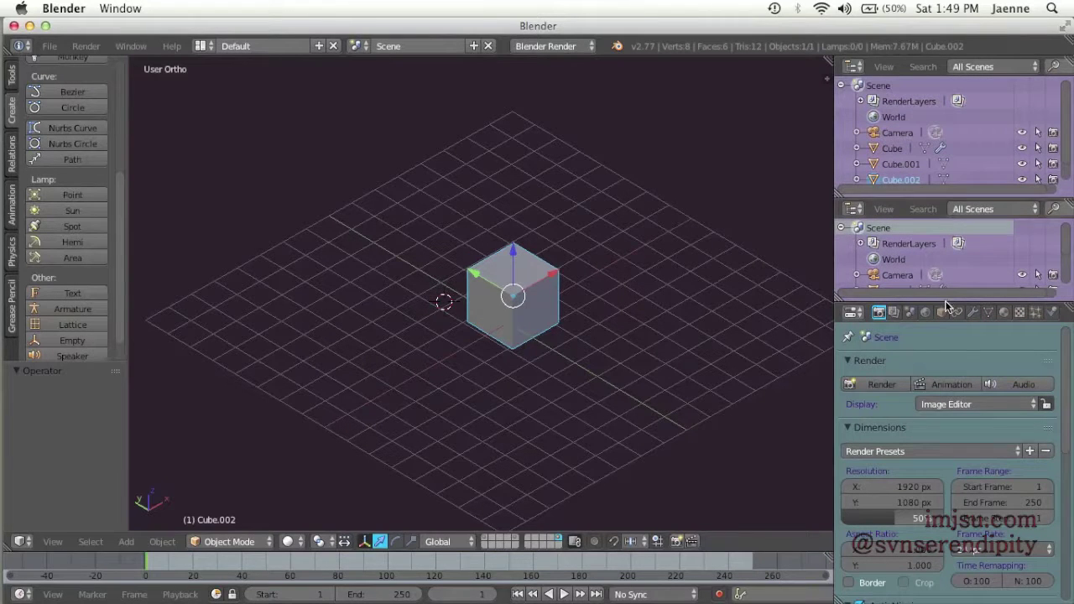
pyautogui.moveTo(942, 304); pyautogui.dragTo(939, 438)
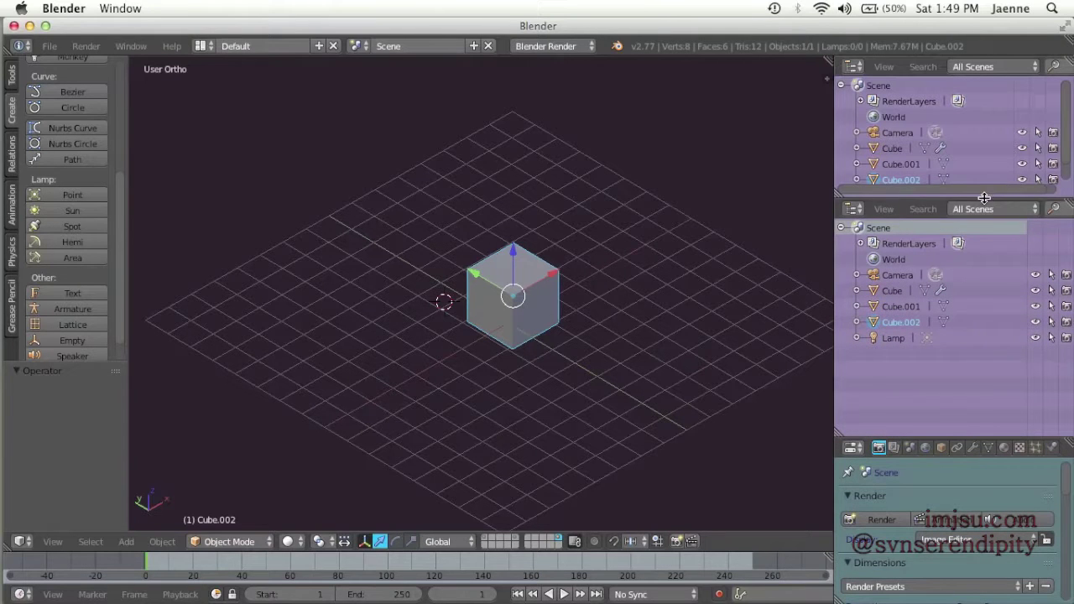
pyautogui.moveTo(980, 197); pyautogui.dragTo(982, 281)
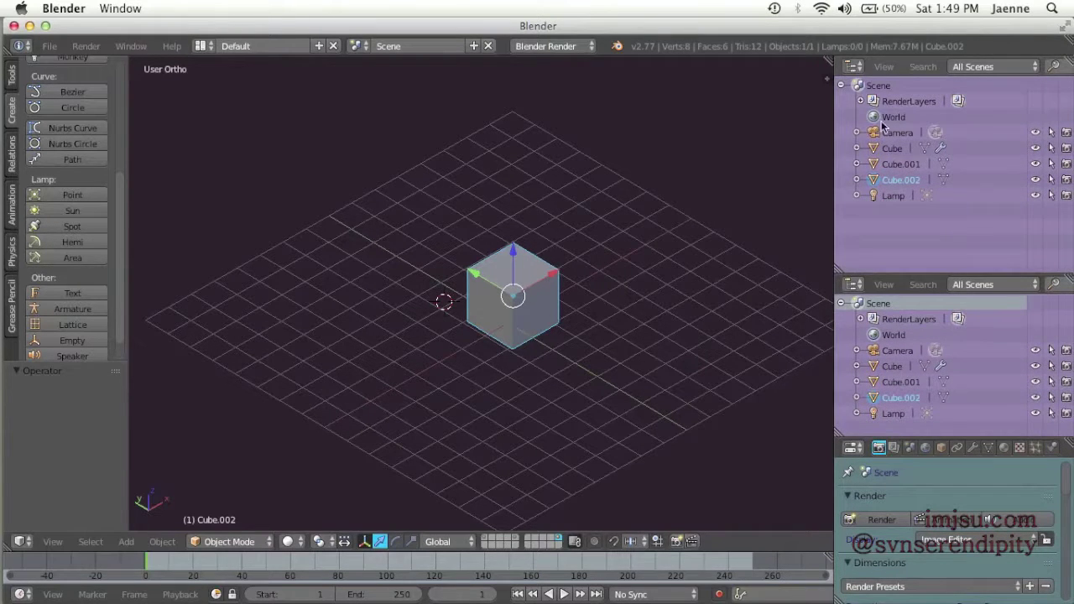
pyautogui.click(858, 67)
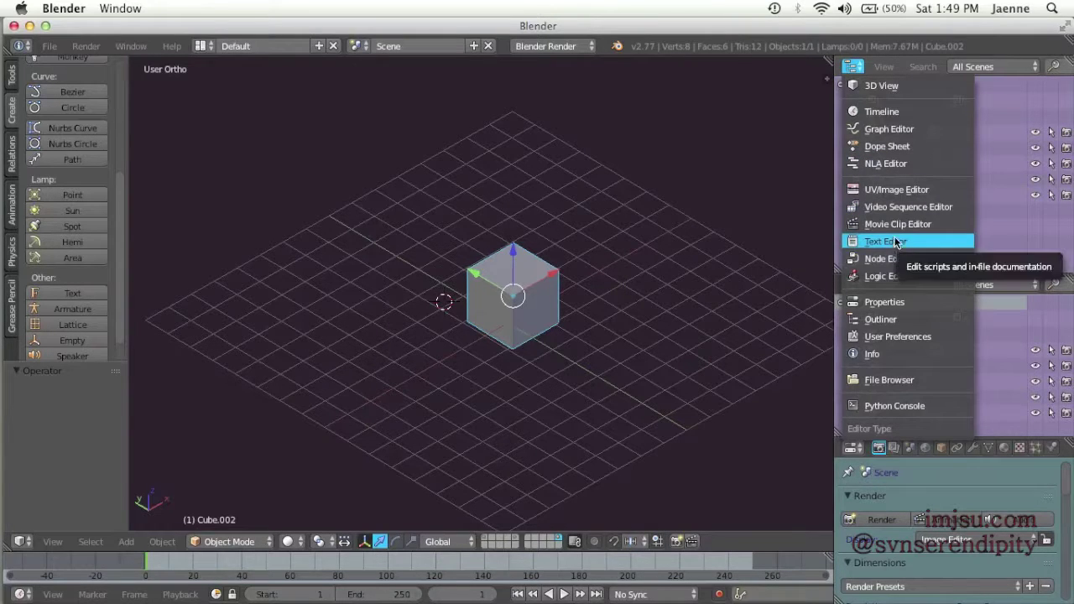
pyautogui.click(898, 191)
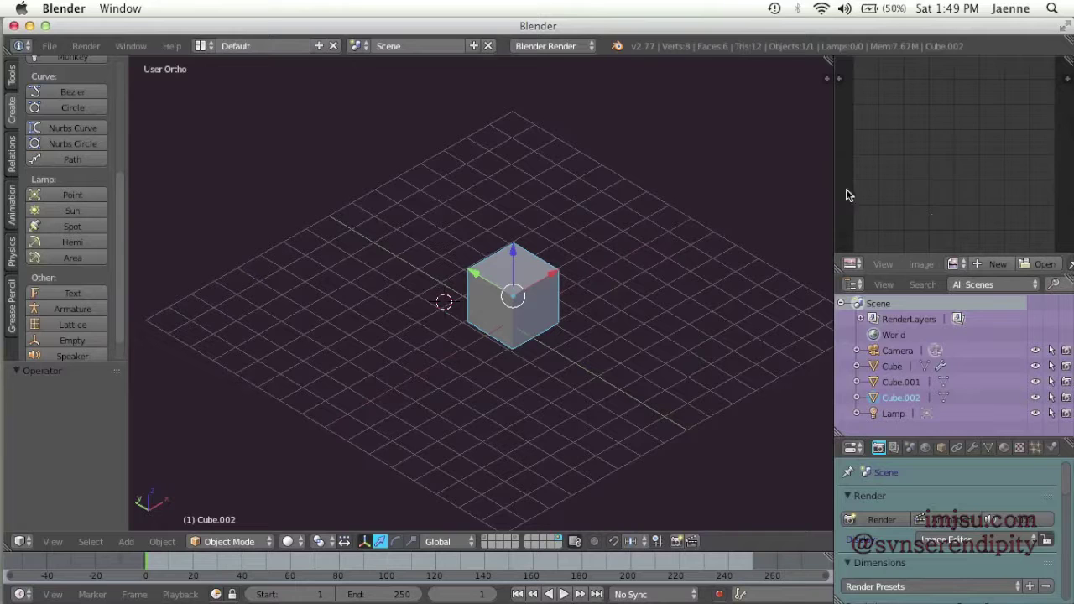
# Widen the right-hand column and join the Image Editor away into the Outliner.
pyautogui.moveTo(835, 175); pyautogui.dragTo(812, 175)
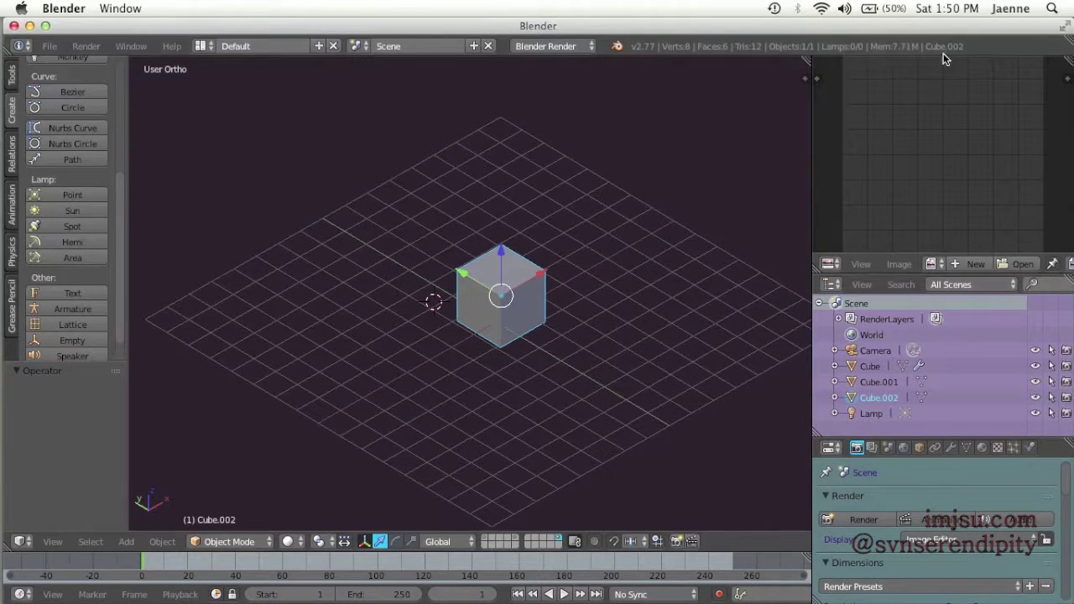
pyautogui.rightClick(947, 273)
pyautogui.click(947, 274)
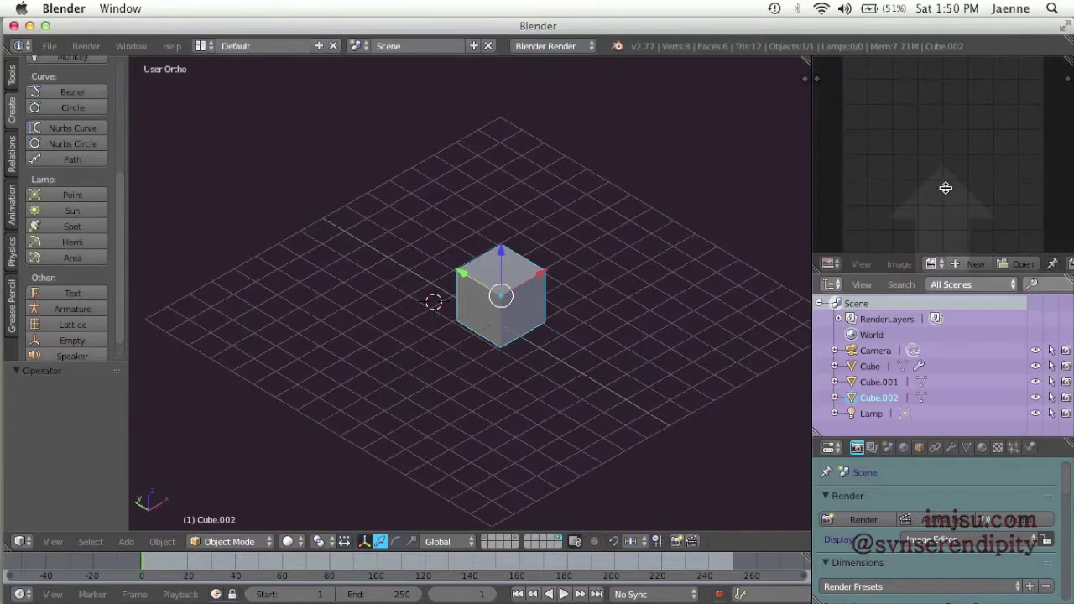
pyautogui.click(947, 188)
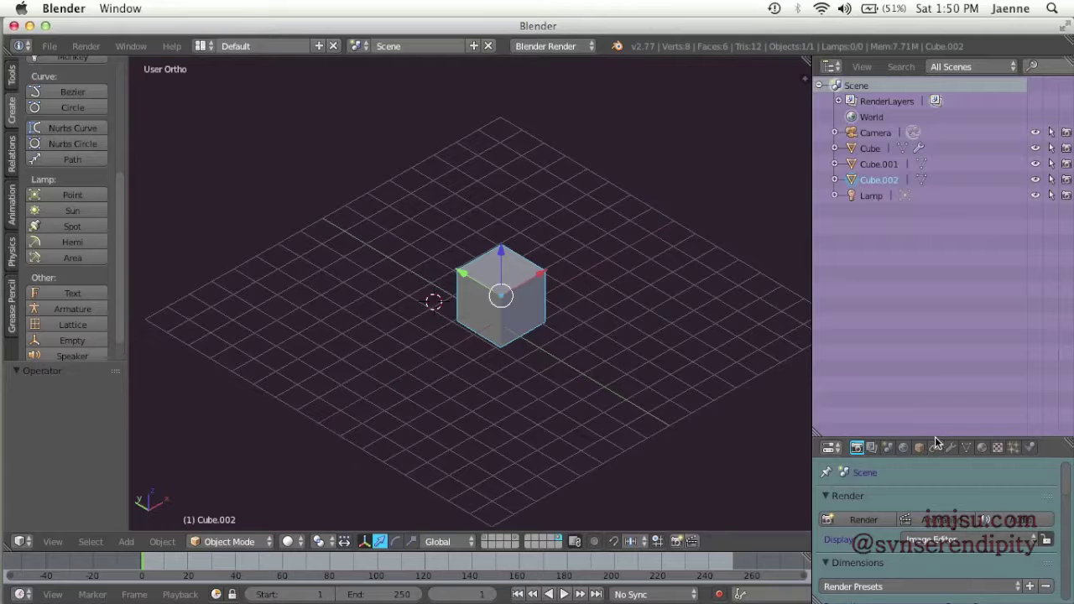
# Drag the Outliner/Properties border up to make the Properties editor taller.
pyautogui.moveTo(936, 438); pyautogui.dragTo(952, 248)
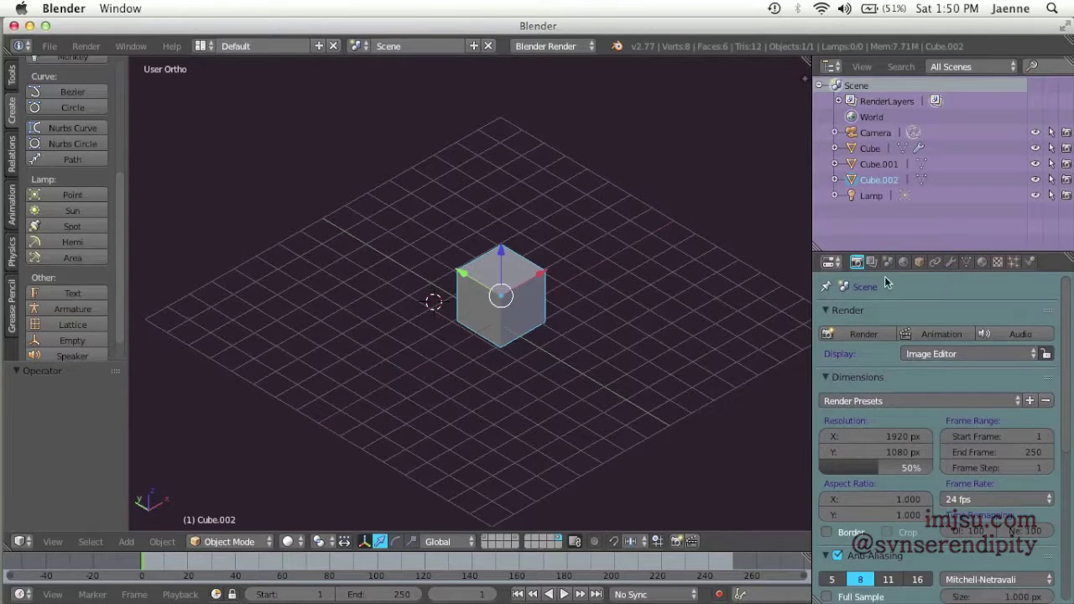
pyautogui.scroll(1, 665, 282)
pyautogui.scroll(-1, 743, 315)
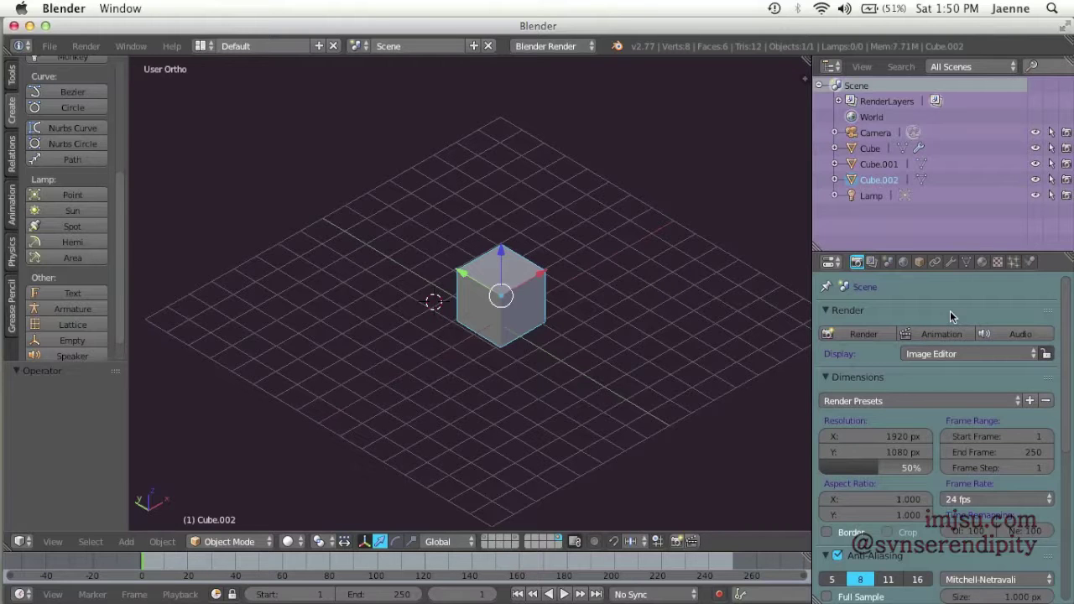
# Zoom the render settings in and out with Ctrl+Numpad +/-, ending near normal size.
pyautogui.press('KP_Add')
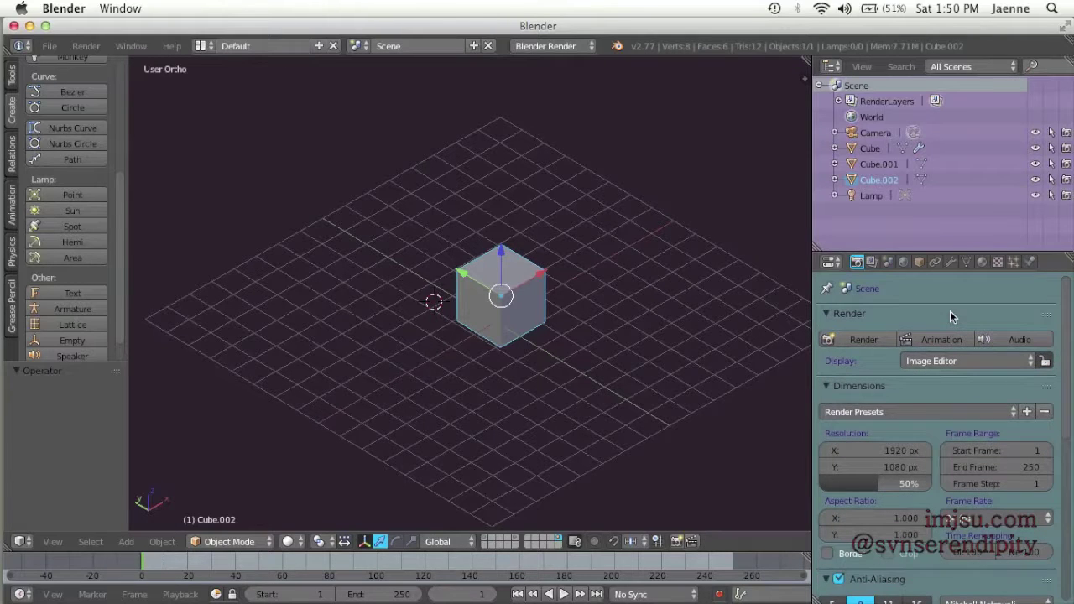
pyautogui.press('KP_Add')
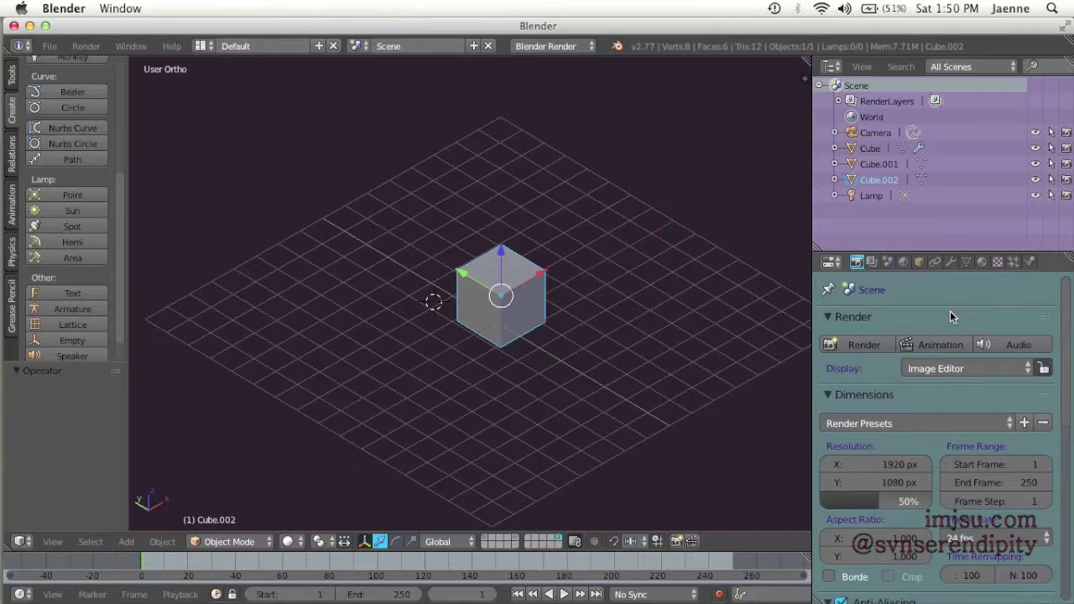
pyautogui.press('KP_Add')
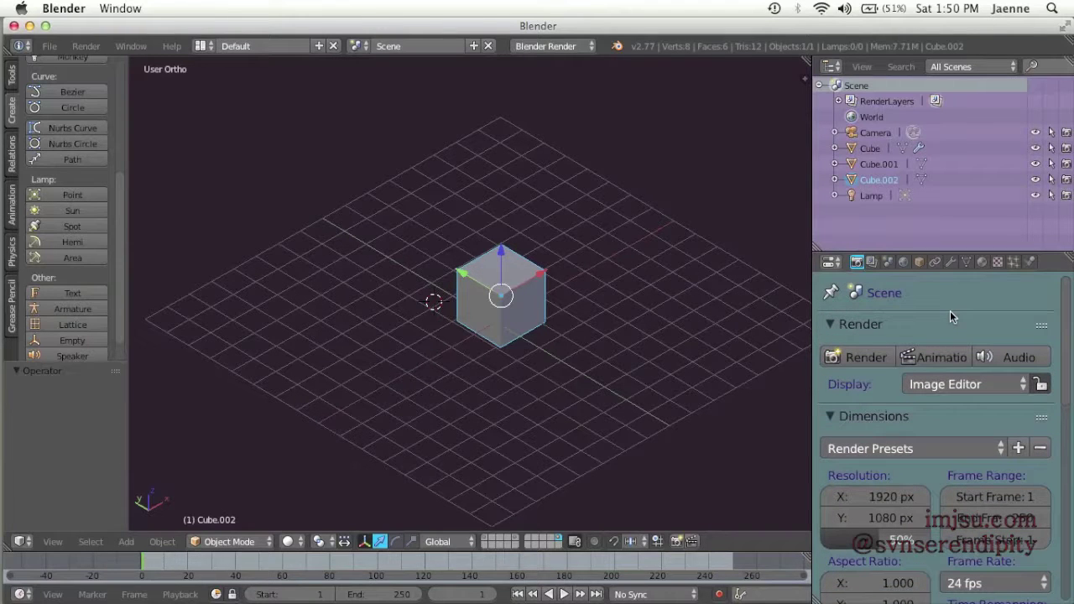
pyautogui.press('KP_Subtract')
pyautogui.press('KP_Subtract')
pyautogui.press('KP_Subtract')
pyautogui.press('KP_Subtract')
pyautogui.press('KP_Subtract')
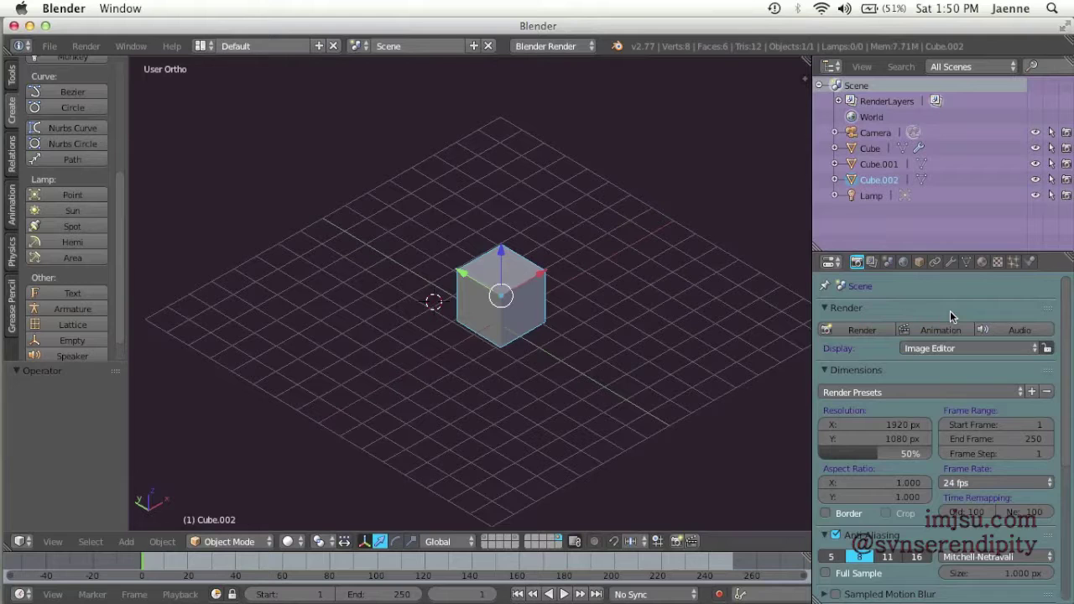
pyautogui.press('KP_Add')
pyautogui.press('KP_Add')
pyautogui.press('KP_Add')
pyautogui.press('KP_Subtract')
pyautogui.press('KP_Subtract')
pyautogui.press('KP_Subtract')
pyautogui.press('KP_Subtract')
pyautogui.press('KP_Subtract')
pyautogui.press('KP_Subtract')
pyautogui.press('KP_Subtract')
pyautogui.press('KP_Add')
pyautogui.press('KP_Add')
# Zoom, orbit and pan the 3D view to frame Cube.002 closer, centred and slightly turned.
pyautogui.scroll(-2, 625, 344)
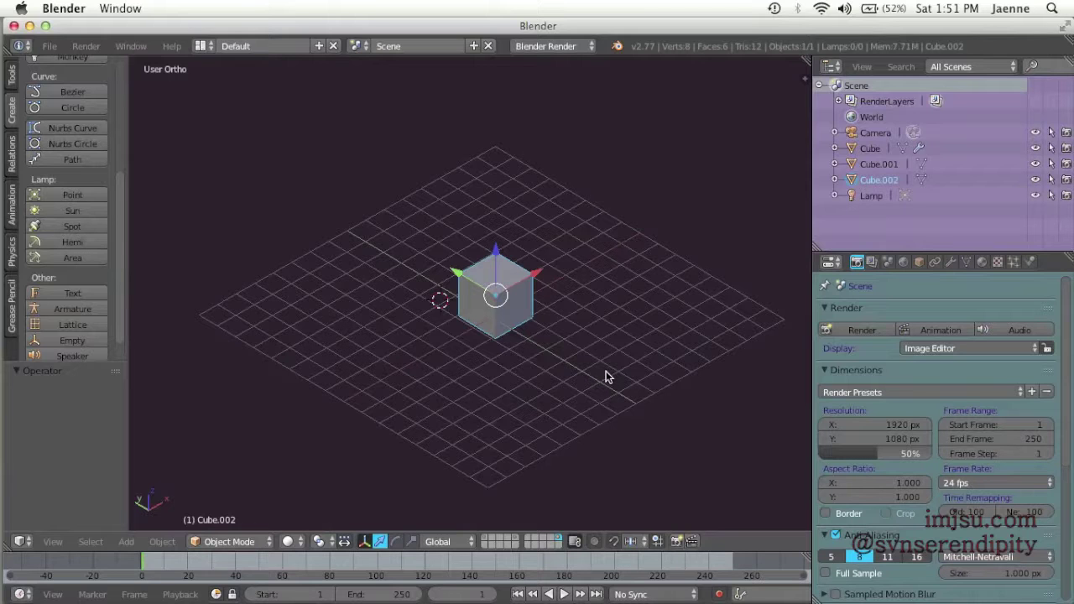
pyautogui.scroll(-1, 527, 426)
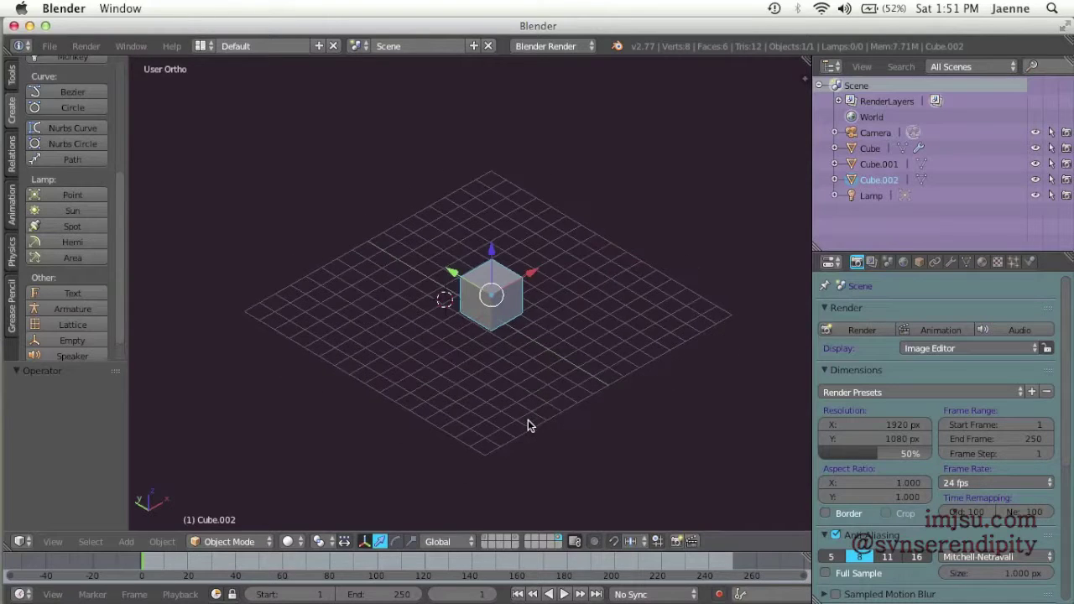
pyautogui.scroll(2, 529, 424)
pyautogui.scroll(-1, 537, 419)
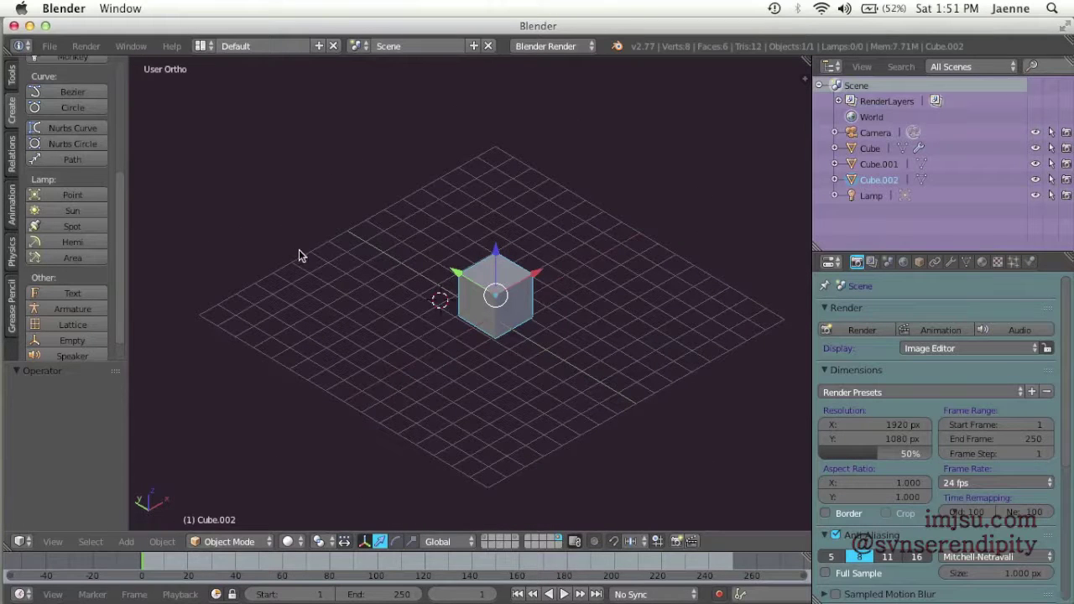
pyautogui.moveTo(358, 404); pyautogui.dragTo(378, 394, button='middle')
pyautogui.scroll(4, 444, 367)
pyautogui.scroll(-3, 461, 369)
pyautogui.moveTo(506, 403)
pyautogui.mouseDown(button='middle')
pyautogui.moveTo(456, 391)
pyautogui.moveTo(520, 406)
pyautogui.mouseUp(button='middle')
pyautogui.keyDown('shift'); pyautogui.hscroll(-5, 491, 405); pyautogui.keyUp('shift')
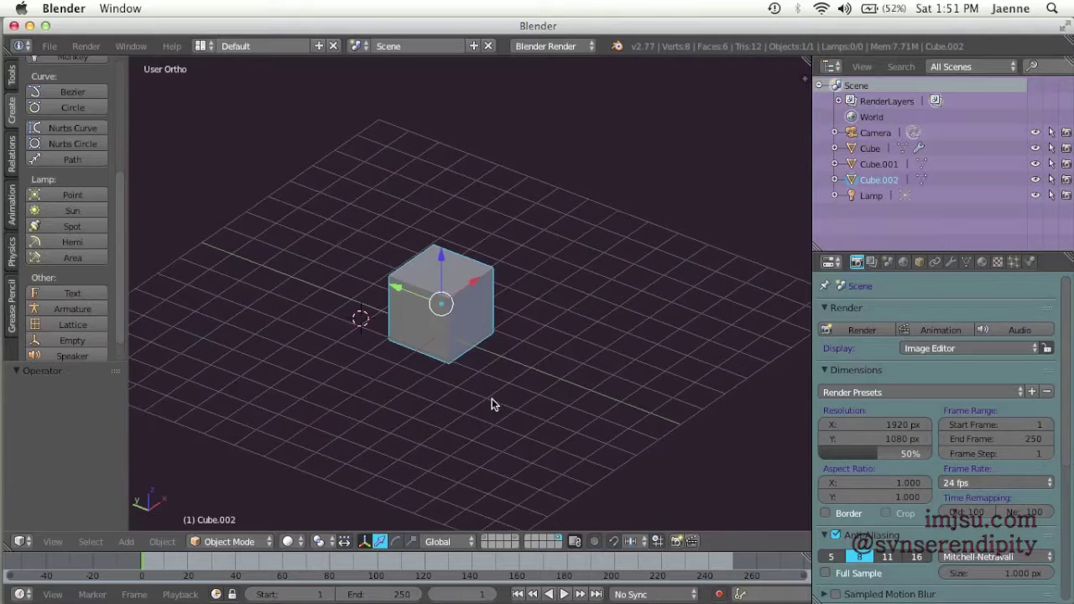
pyautogui.hscroll(3, 492, 400)
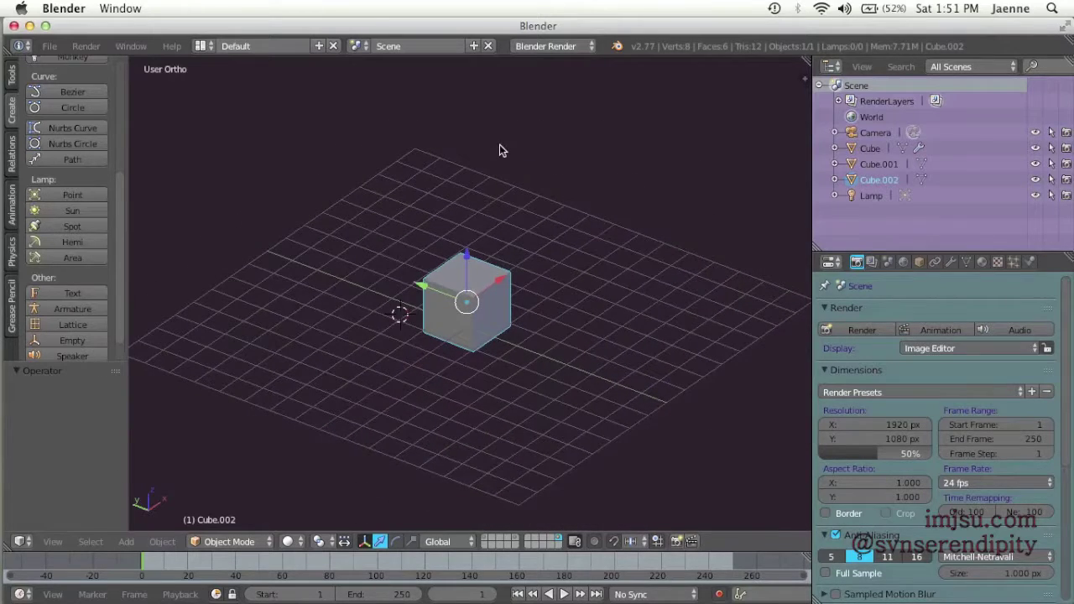
pyautogui.scroll(2, 458, 301)
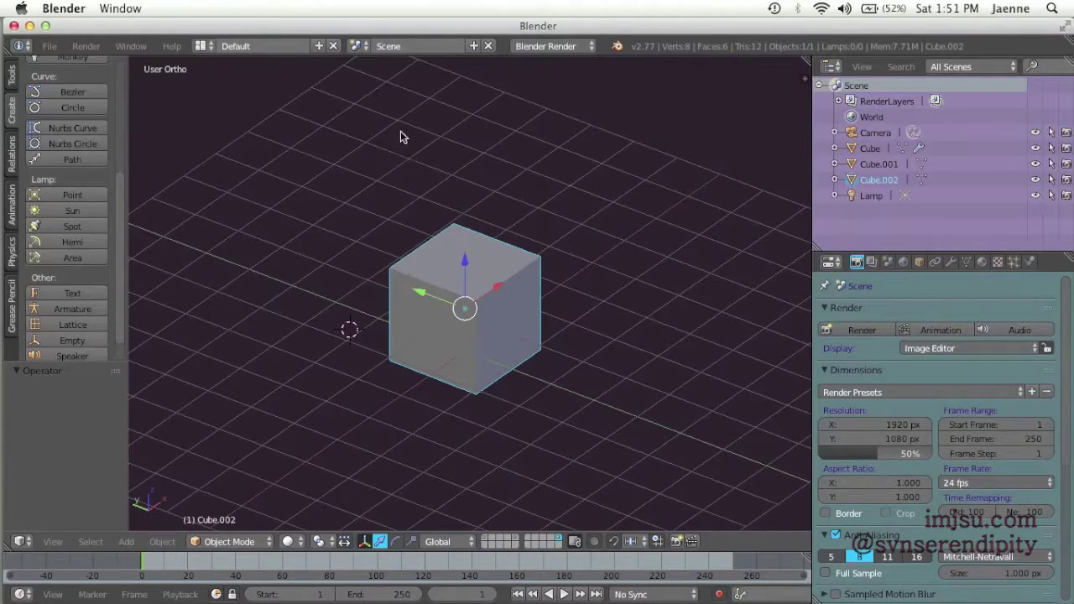